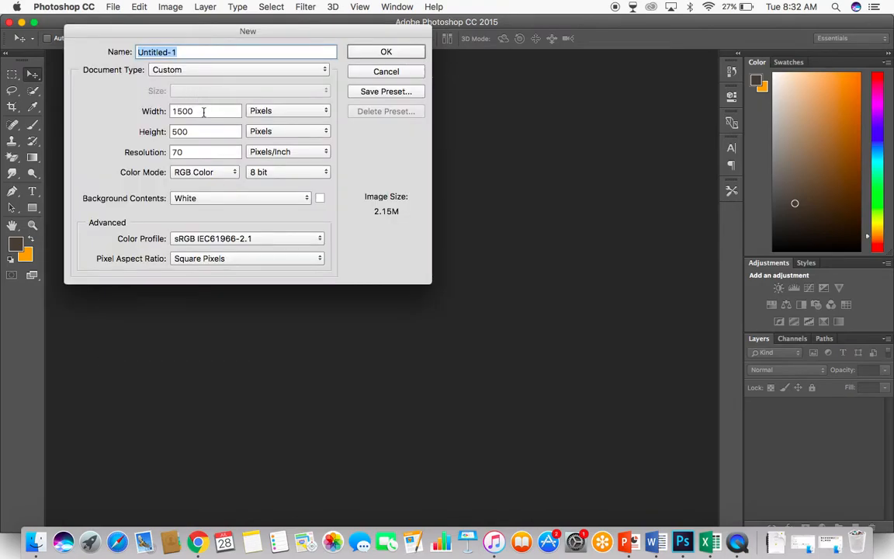
Create a new 1080 x 1080 pixel RGB document named "social media banner"
left_click(204, 111)
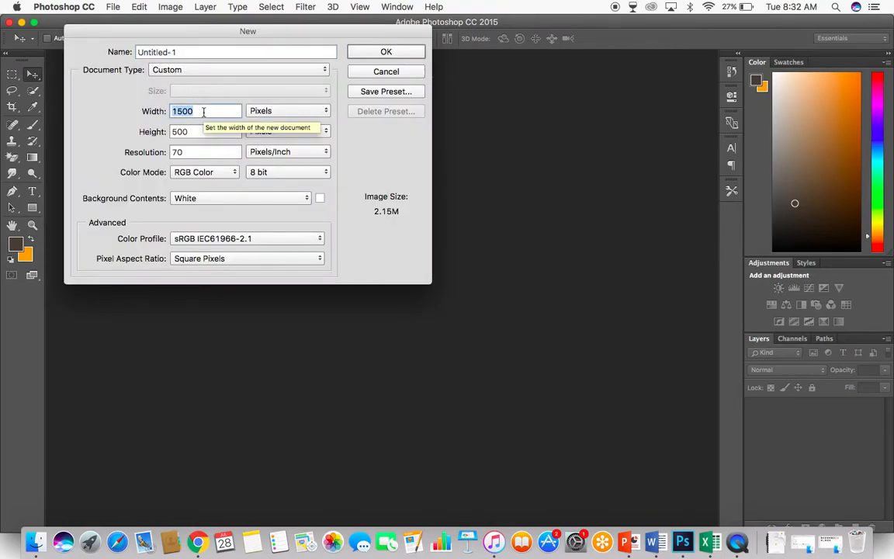
type("1080")
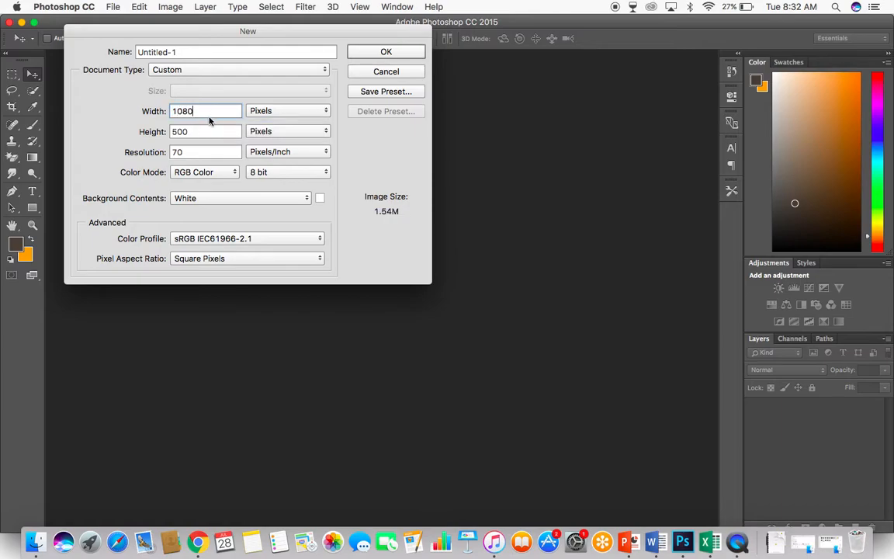
left_click(197, 131)
type("1080")
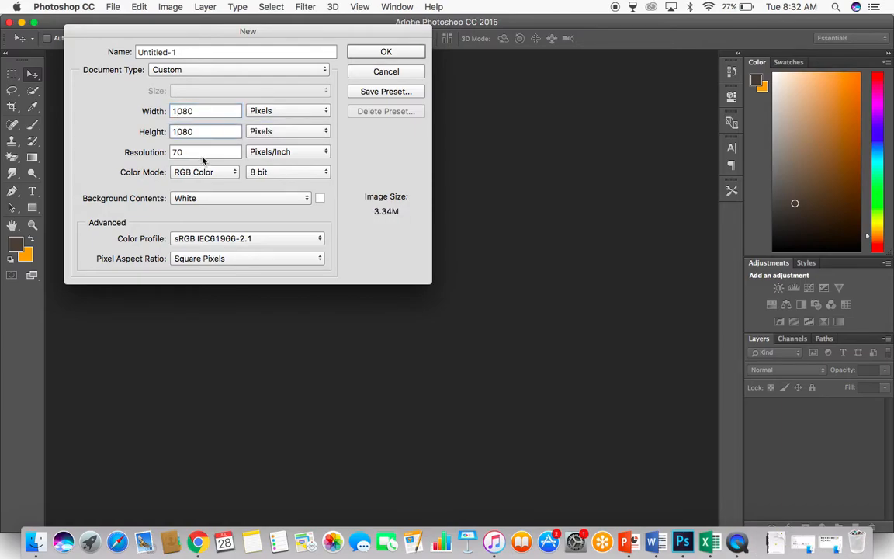
key("Tab")
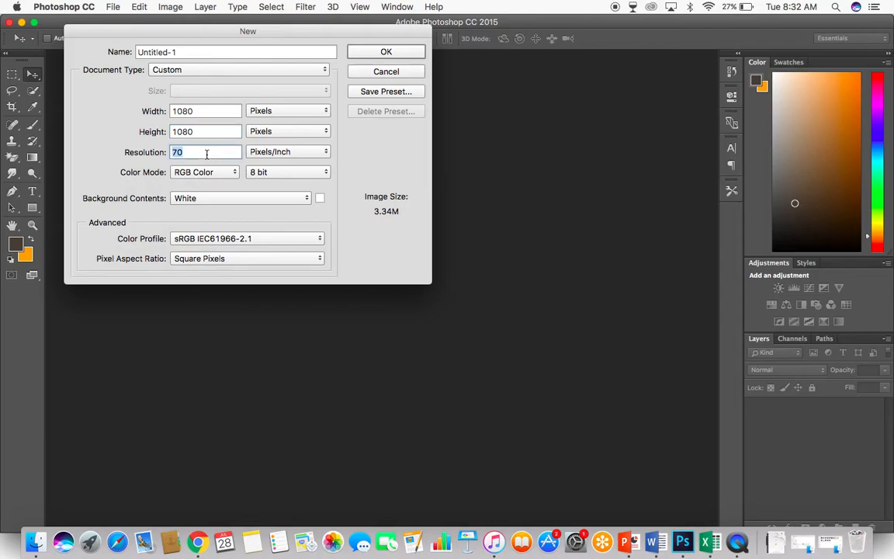
left_click(201, 172)
left_click(201, 174)
left_click(151, 52)
type("social media ba")
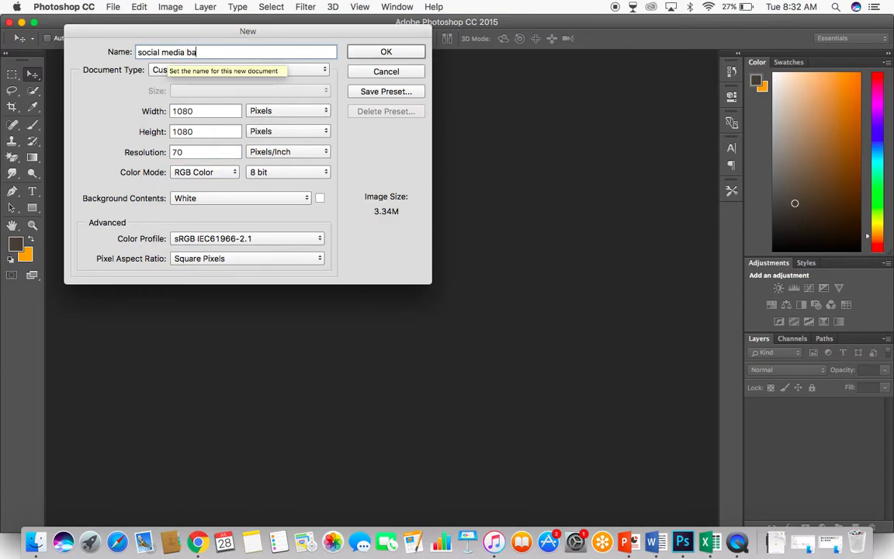
left_click(353, 52)
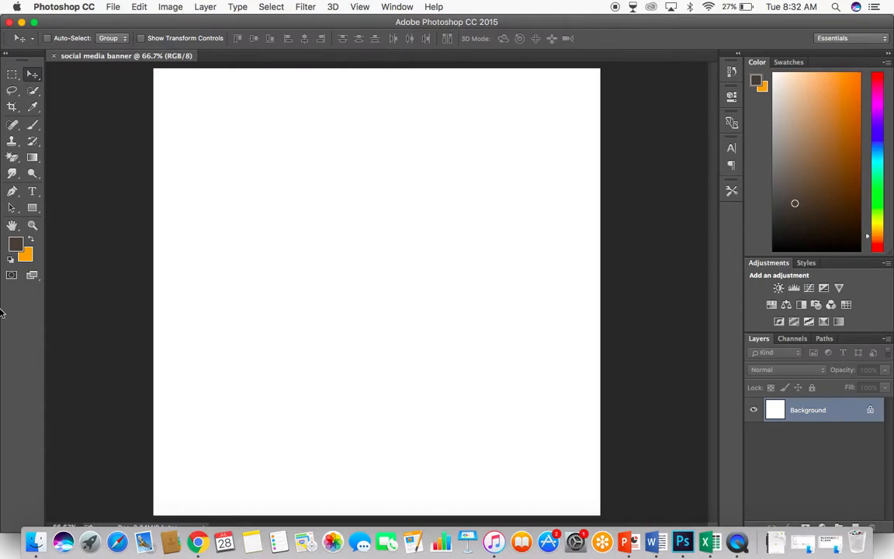
Convert the locked Background into a regular layer and set the foreground color to orange #ff9421
double_click(816, 409)
left_click(341, 113)
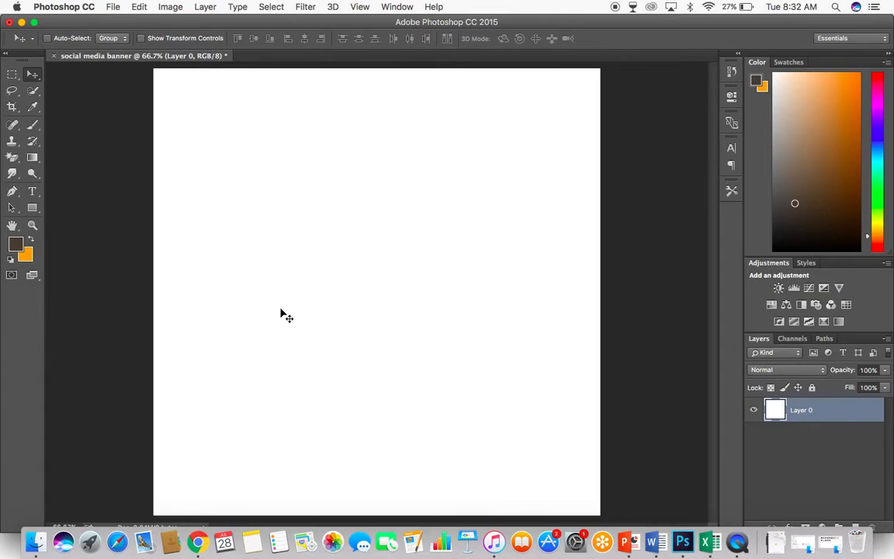
left_click(13, 244)
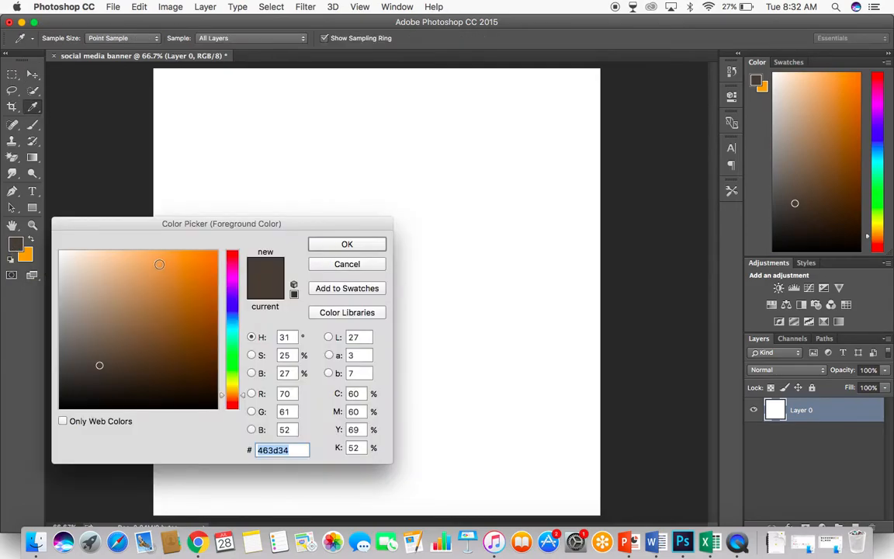
left_click(159, 264)
left_click_drag(169, 256, 196, 252)
left_click(347, 243)
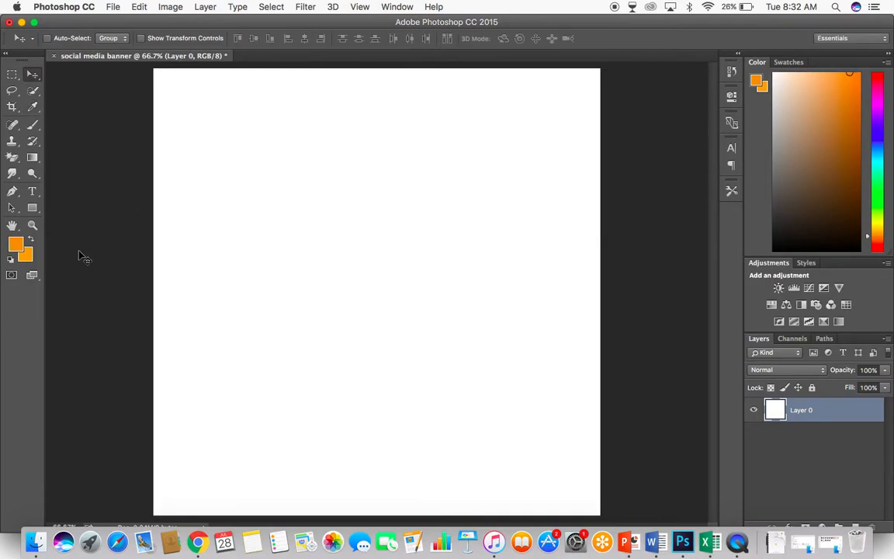
Set the background color to the very dark brown #181206
left_click(26, 256)
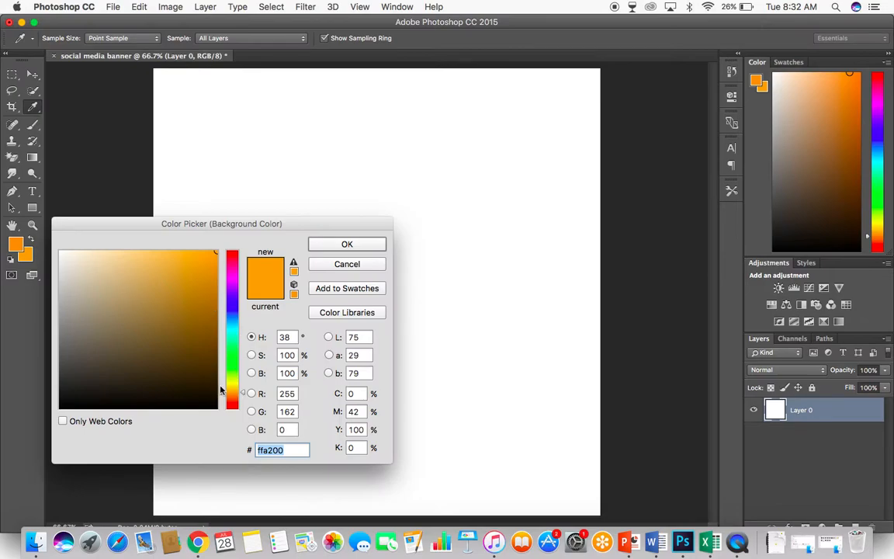
left_click(176, 393)
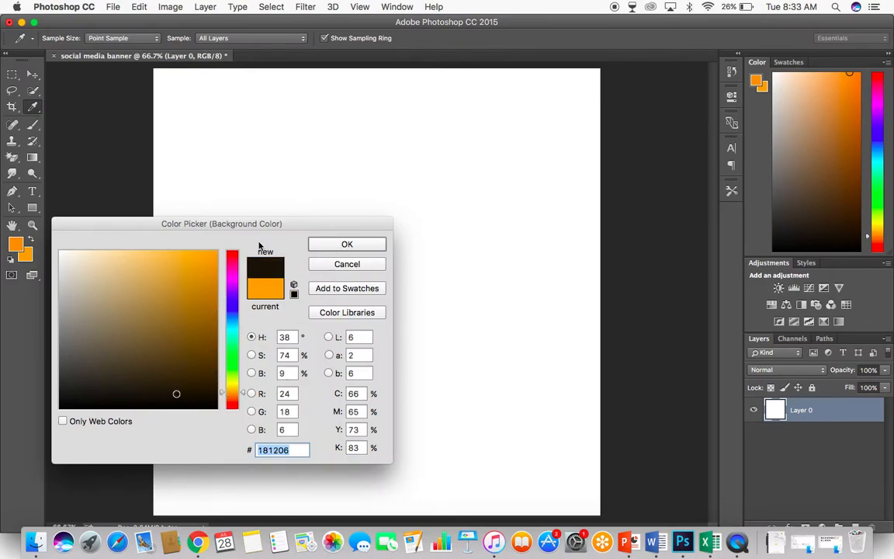
left_click(347, 246)
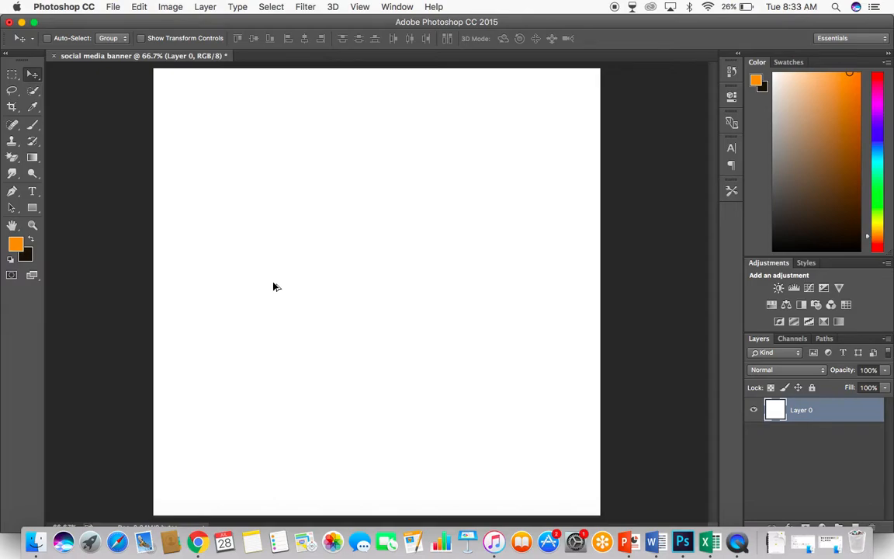
Fill the layer with the foreground orange, try the dark background color on it, and fill it with the orange again
key("alt+BackSpace")
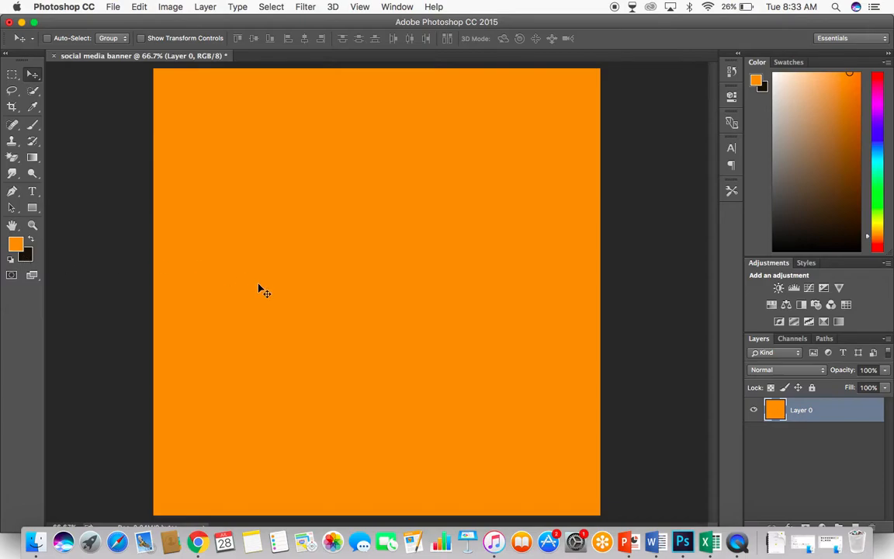
key("super+BackSpace")
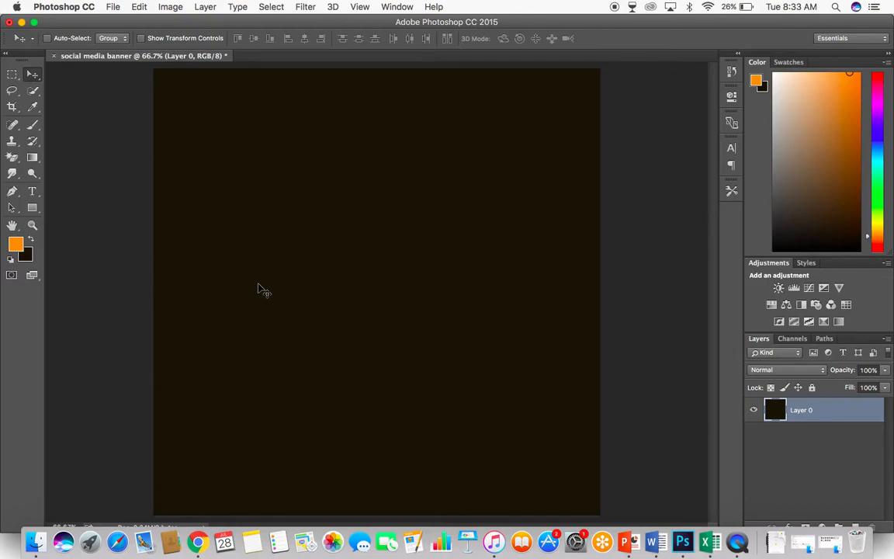
key("alt+BackSpace")
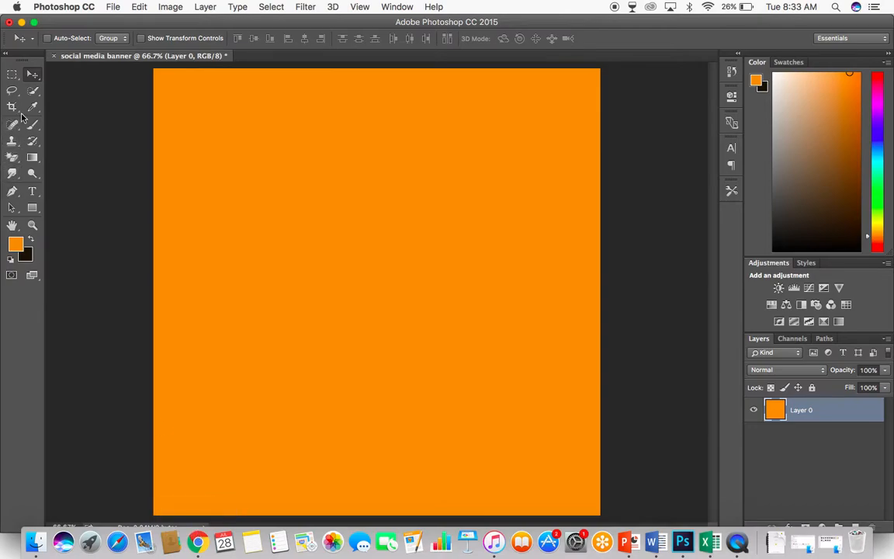
Add the text "Buy 1 Get 1" in the upper part of the canvas, colored dark brown #482e13
left_click(32, 192)
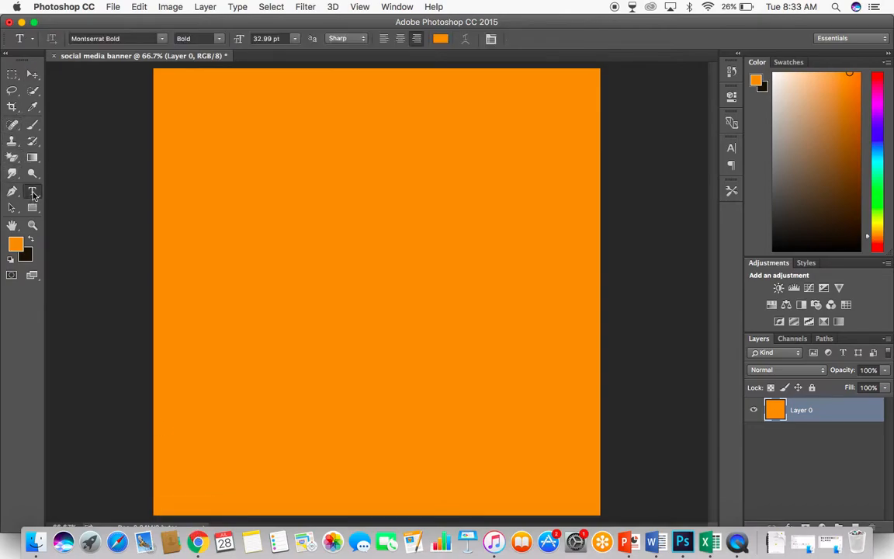
left_click(294, 177)
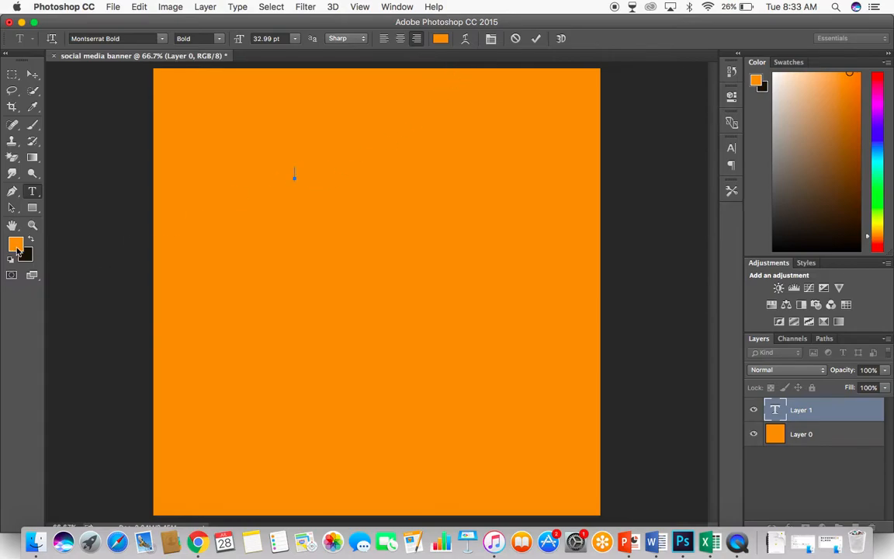
left_click(440, 38)
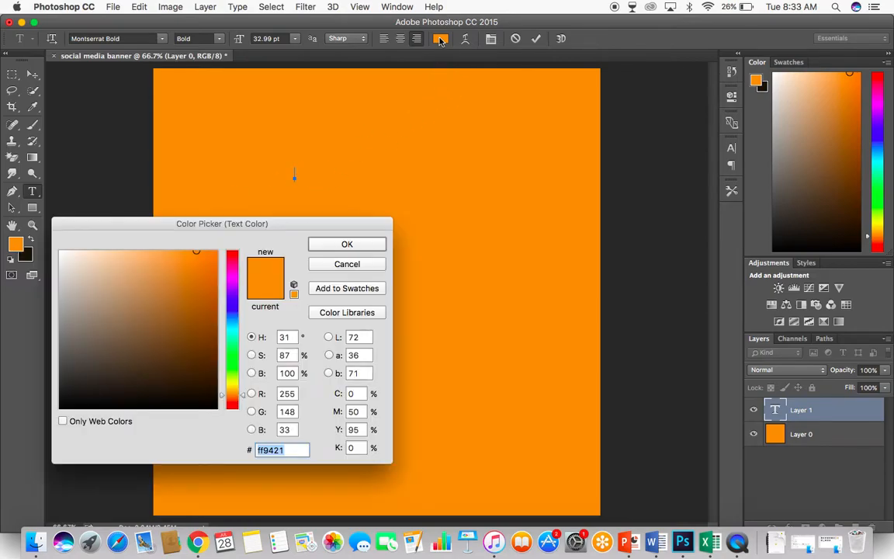
type("482e13")
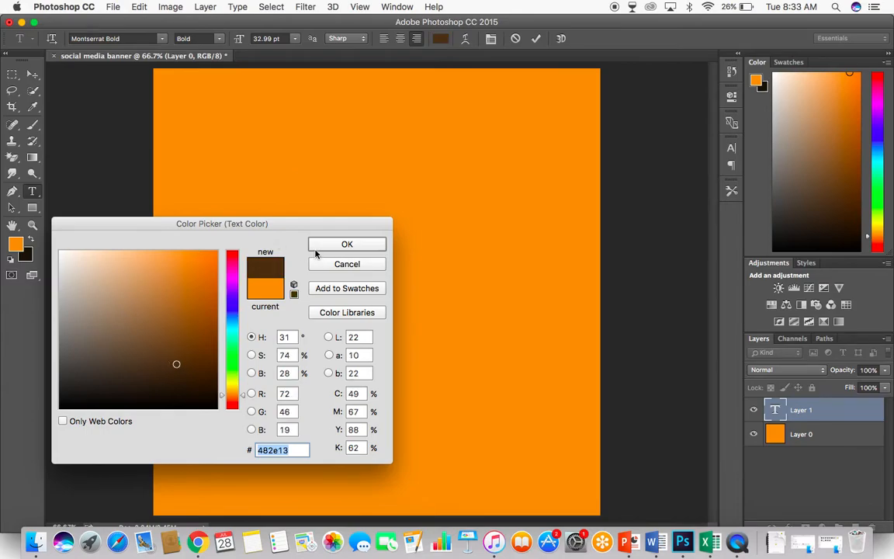
left_click(346, 245)
type("B")
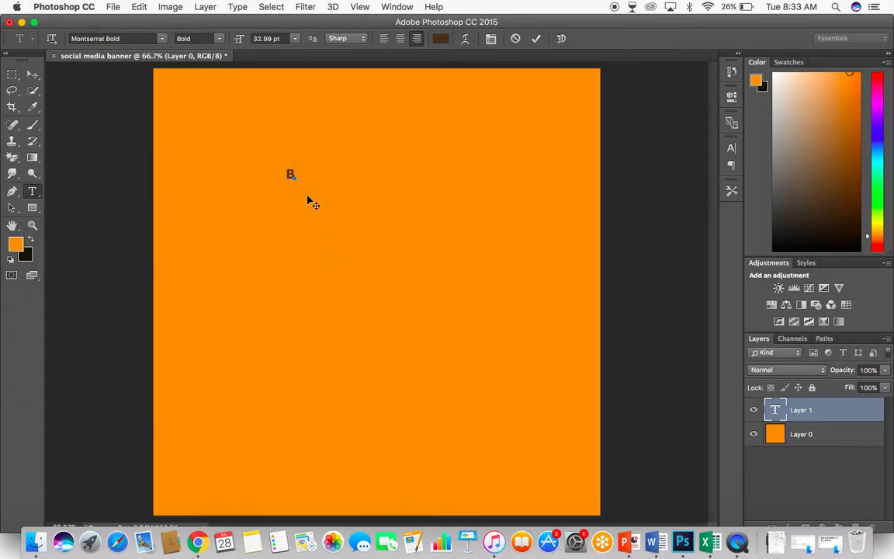
type("uy 1 Get 1")
Enlarge the "Buy 1 Get 1" text to 59.99 pt and move it to the horizontal centre of the canvas's upper part
triple_click(265, 173)
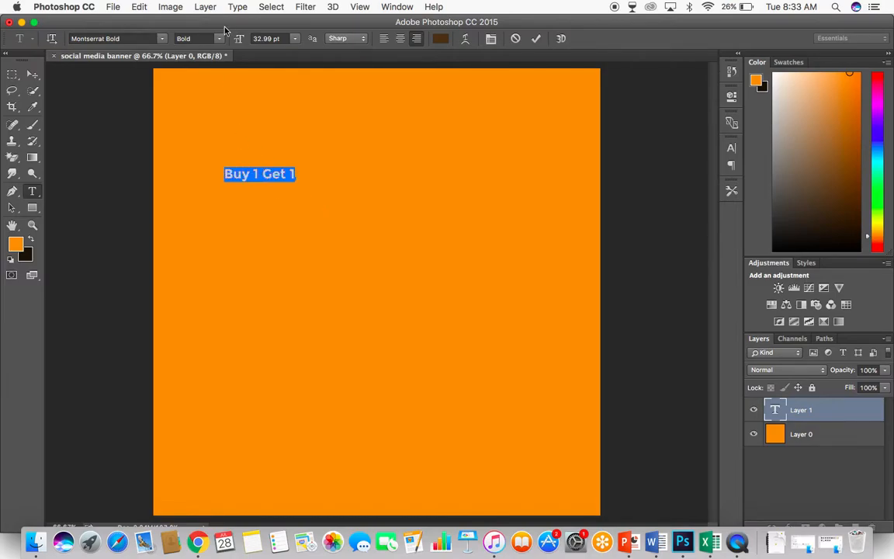
left_click_drag(239, 39, 256, 41)
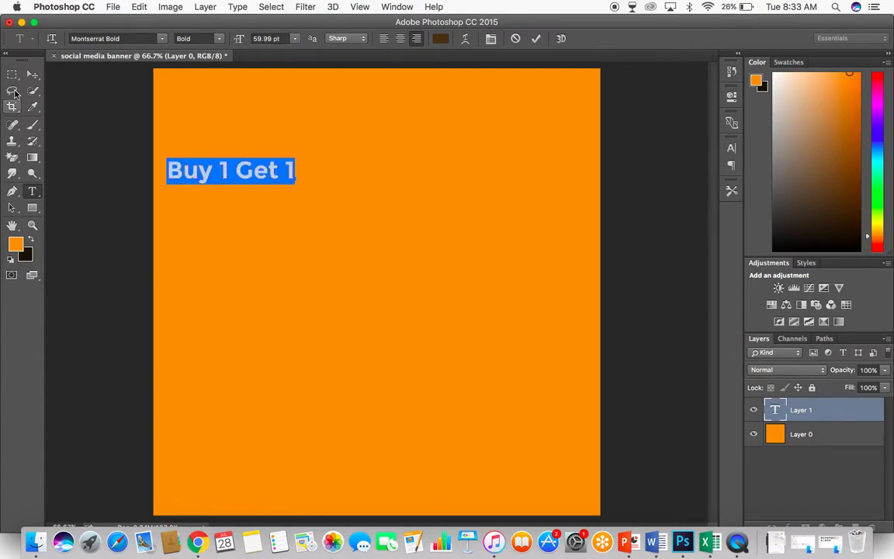
left_click(34, 72)
left_click_drag(242, 172, 388, 192)
left_click(752, 434)
left_click(753, 433)
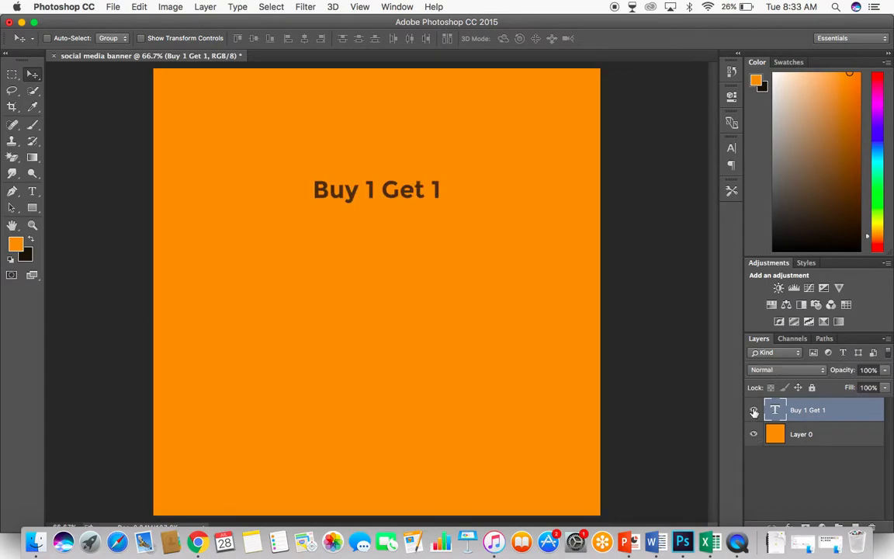
Switch to Chrome and open the women's handbags collection on the Myntra site
left_click(197, 542)
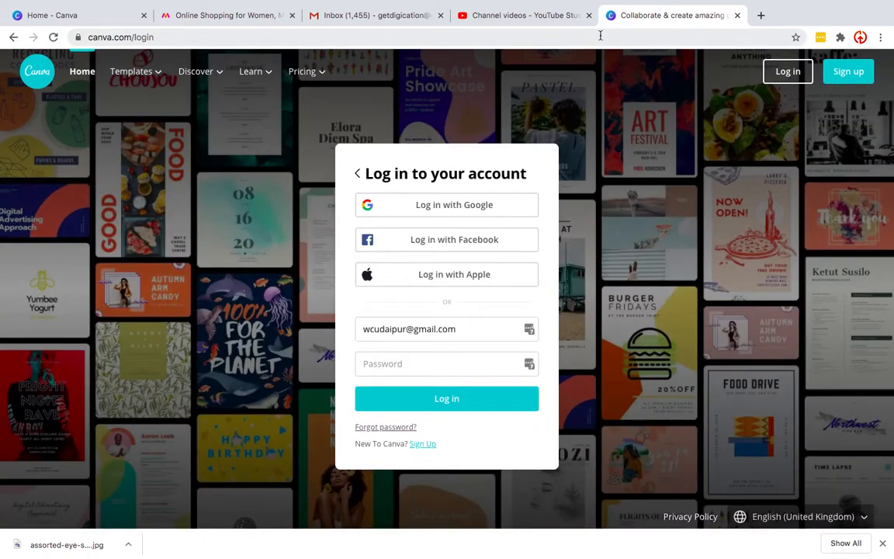
left_click(760, 15)
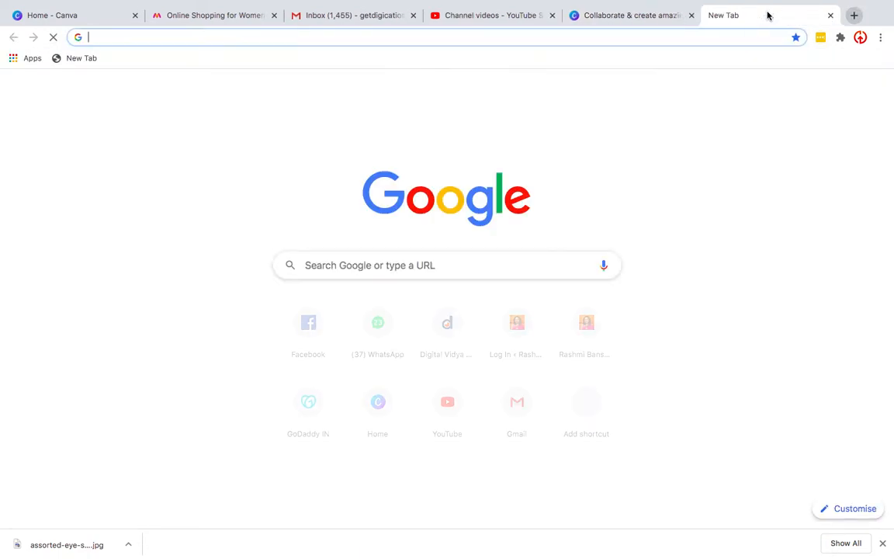
left_click(188, 15)
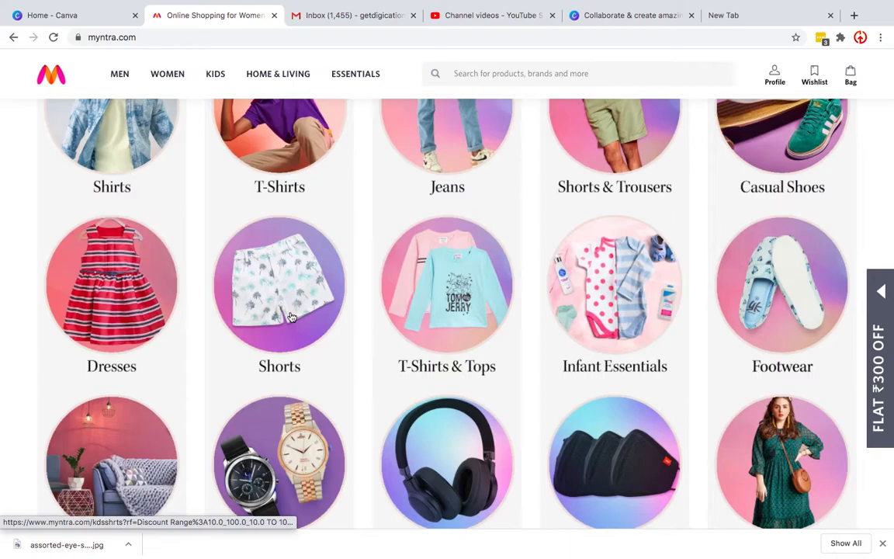
scroll(288, 309, "up", 3)
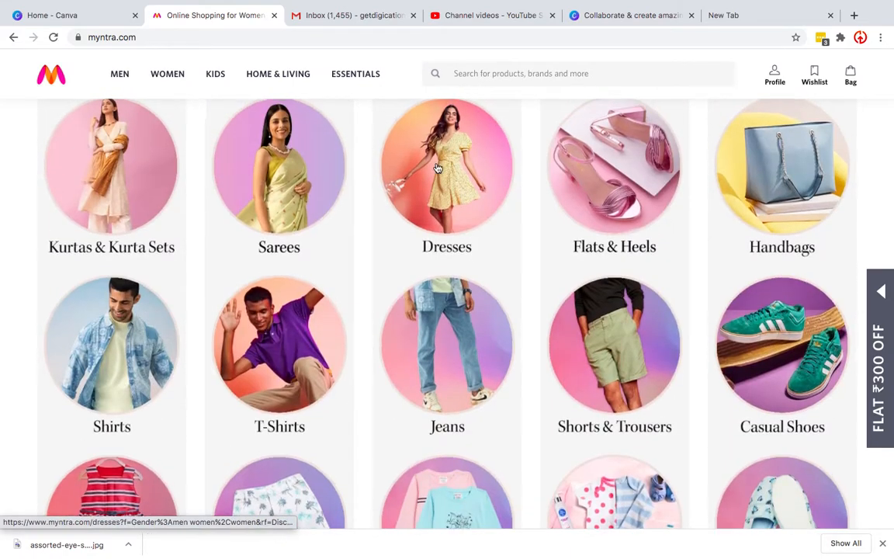
scroll(466, 242, "up", 1)
left_click(373, 287)
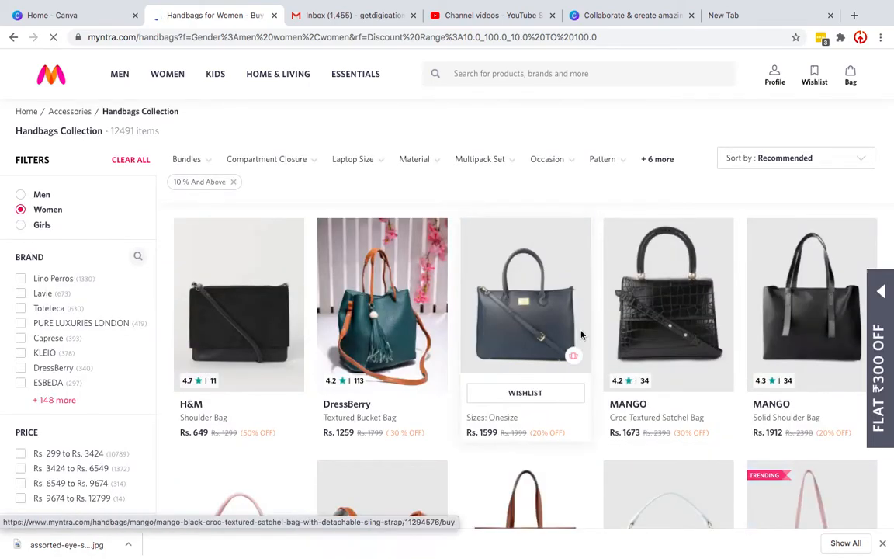
Open the Baggit tan-brown and green solid sling bag and enlarge its first product photo
scroll(653, 341, "down", 3)
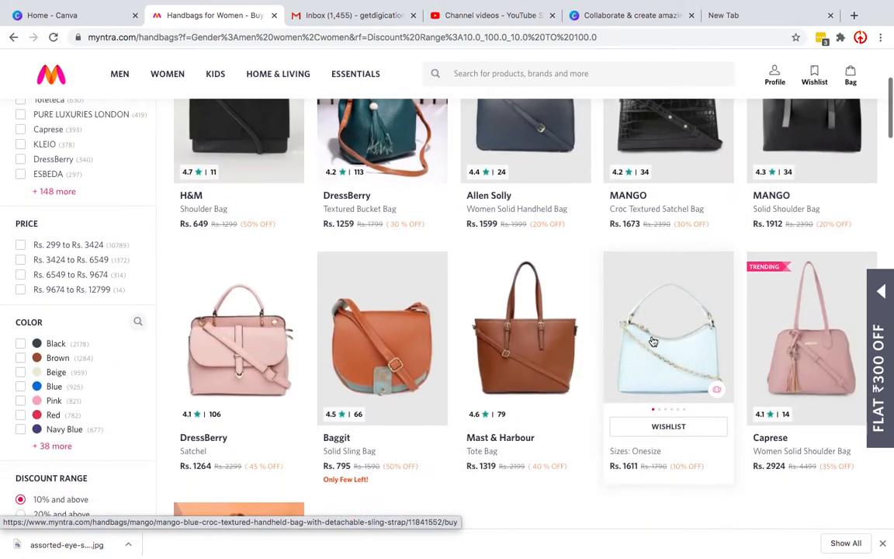
left_click(345, 335)
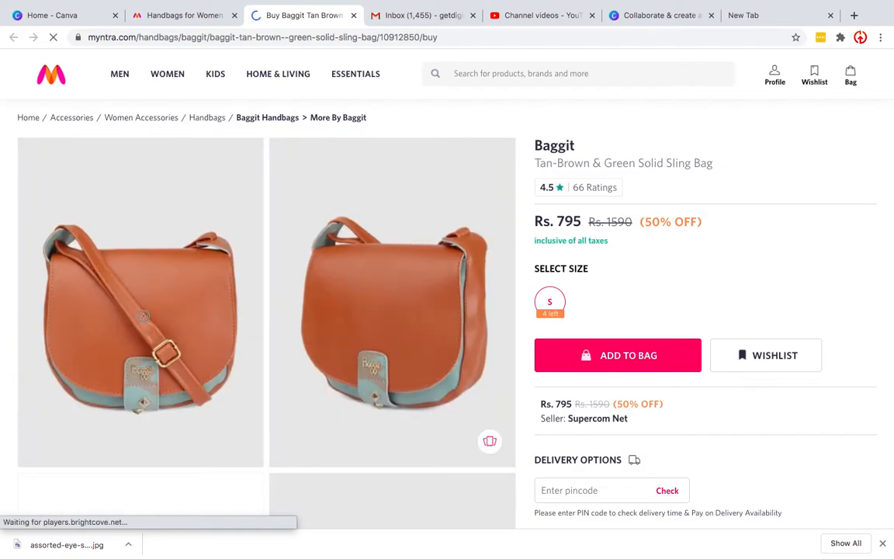
right_click(138, 313)
left_click(144, 315)
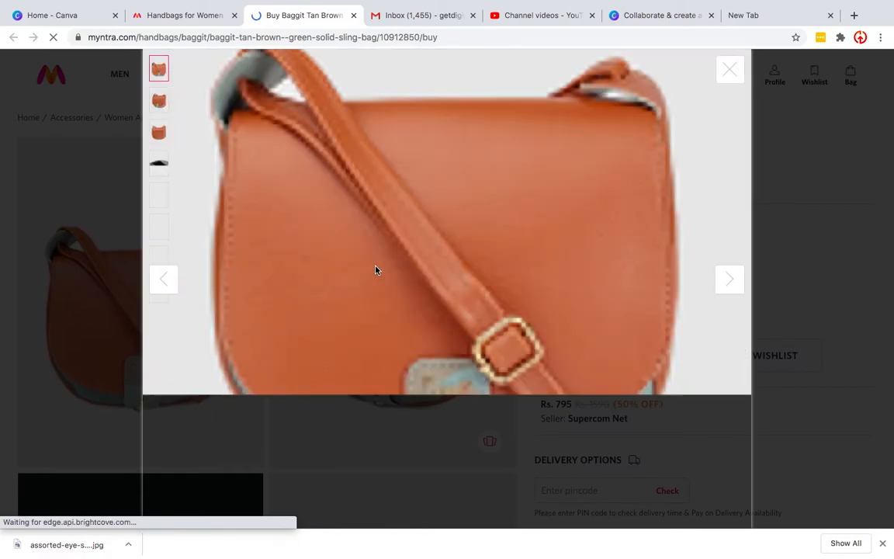
Save the enlarged Baggit bag photo as a JPEG image in Downloads and switch back to Photoshop
right_click(376, 267)
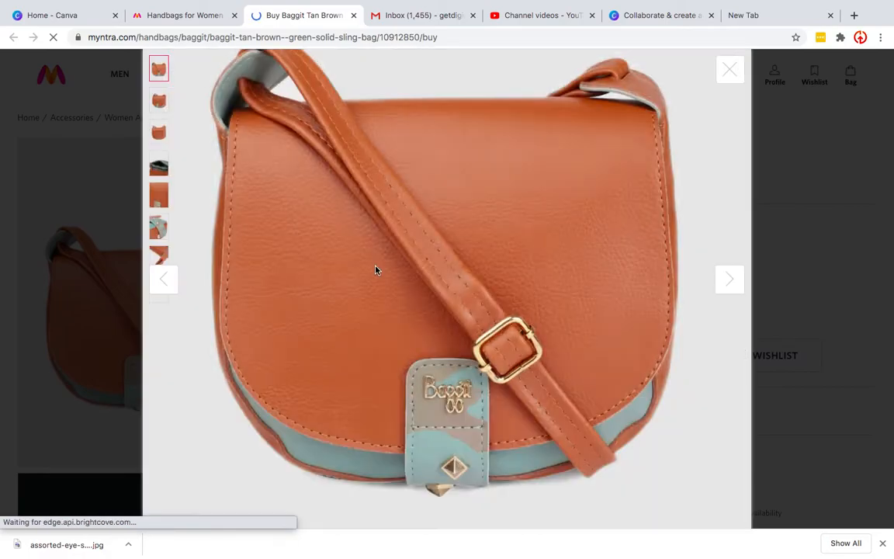
left_click(404, 284)
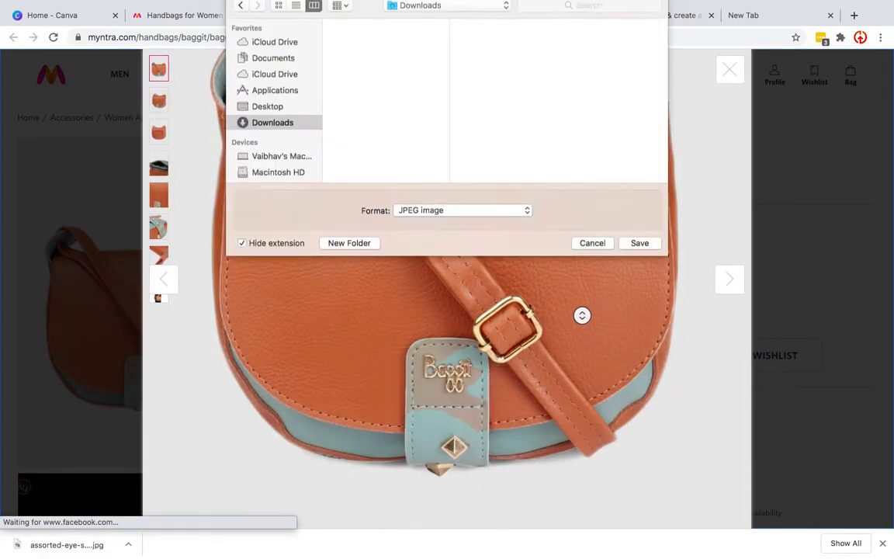
left_click(636, 307)
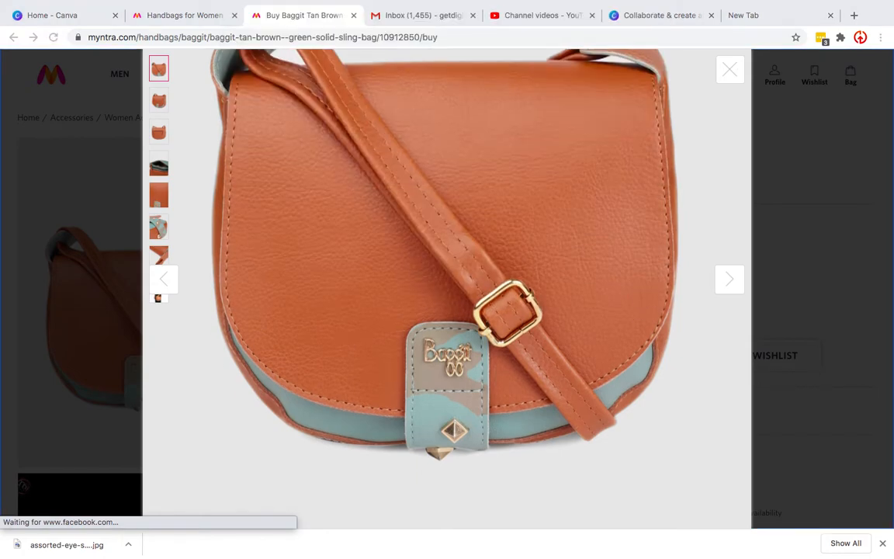
left_click(680, 543)
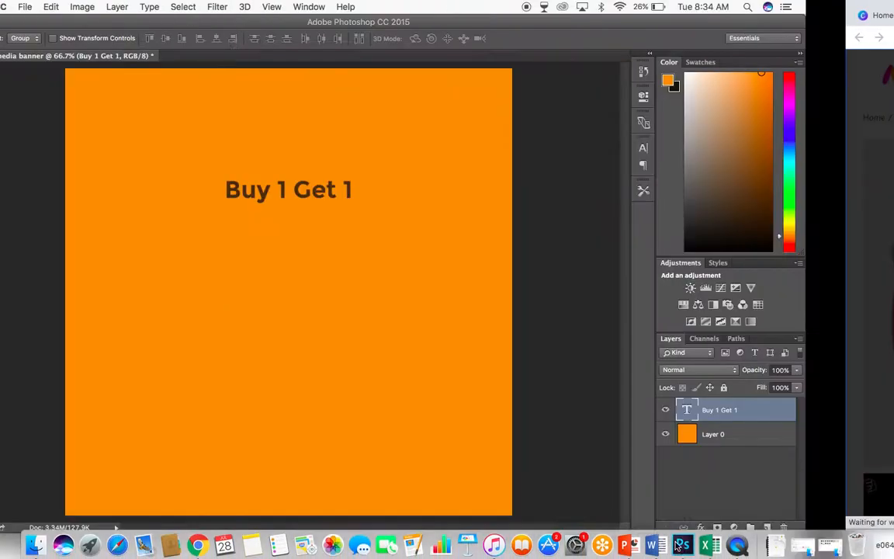
Place the downloaded Baggit bag JPEG from Downloads as an embedded image at its default size and position
left_click(112, 7)
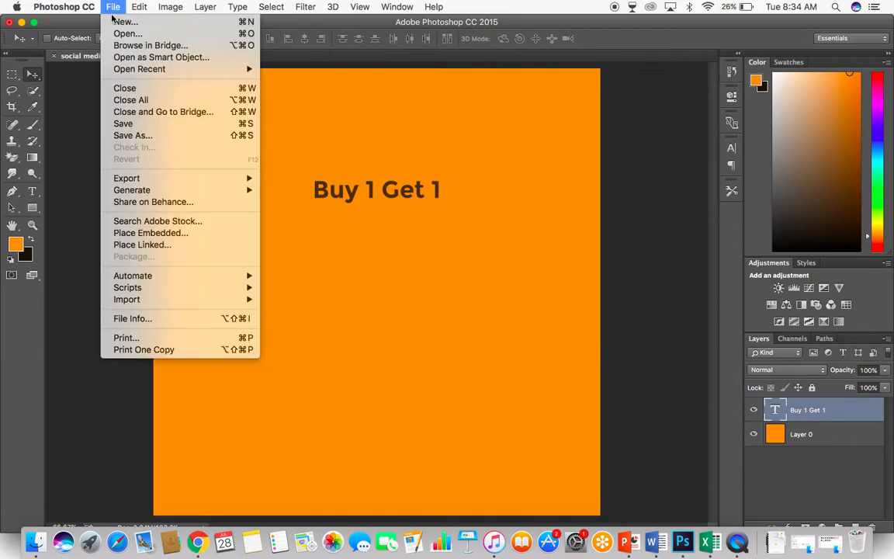
left_click(151, 232)
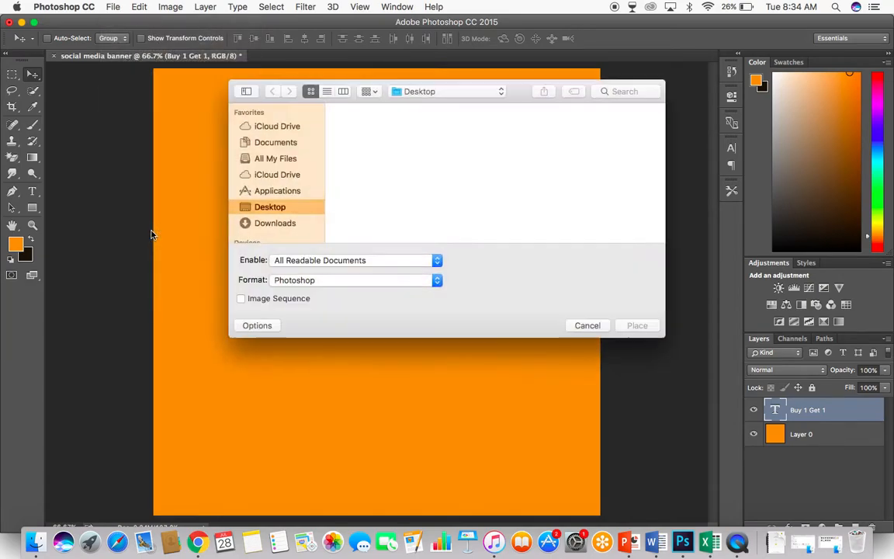
left_click(268, 223)
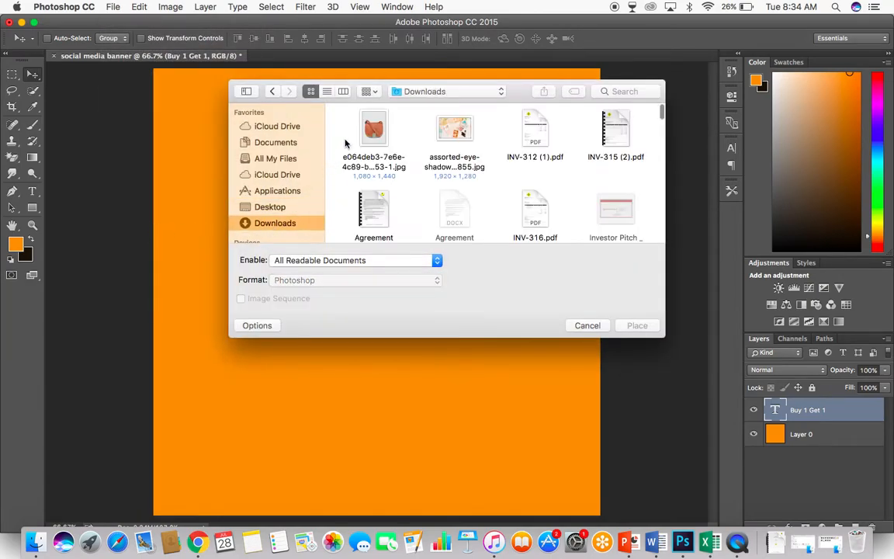
left_click(372, 132)
left_click(625, 325)
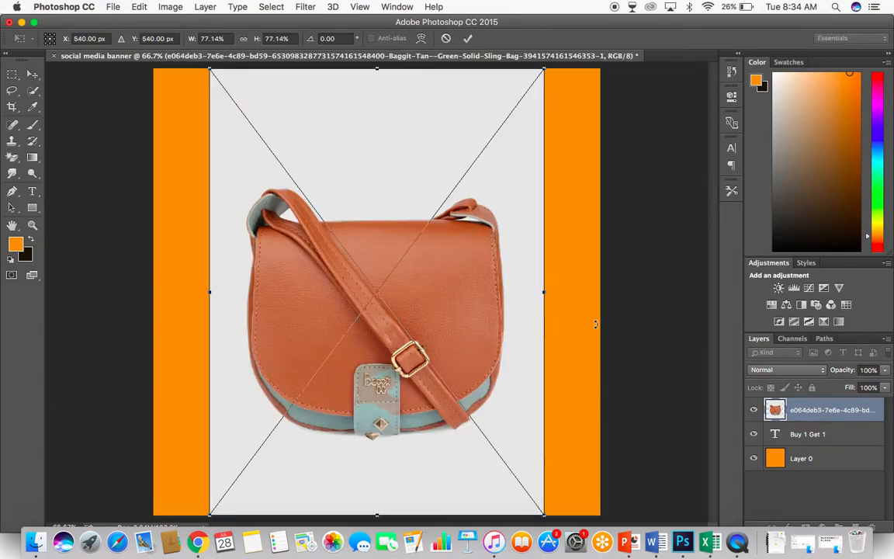
key("Return")
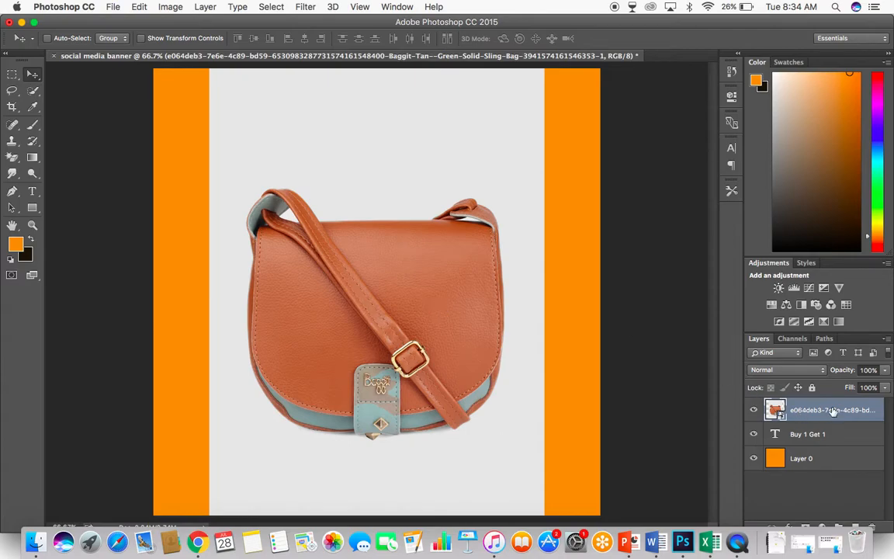
Rasterize the placed bag layer and try erasing its light grey backdrop with the Magic Eraser at tolerance 10
left_click(12, 160)
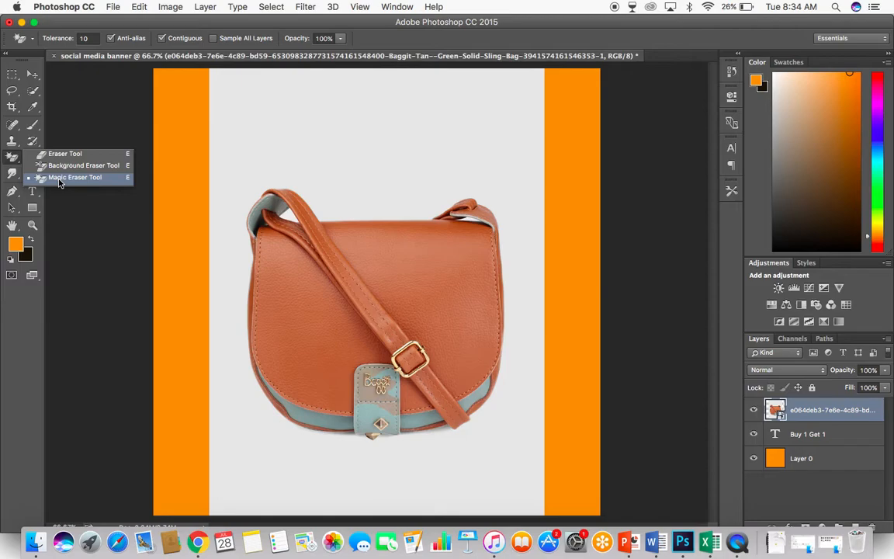
left_click(59, 178)
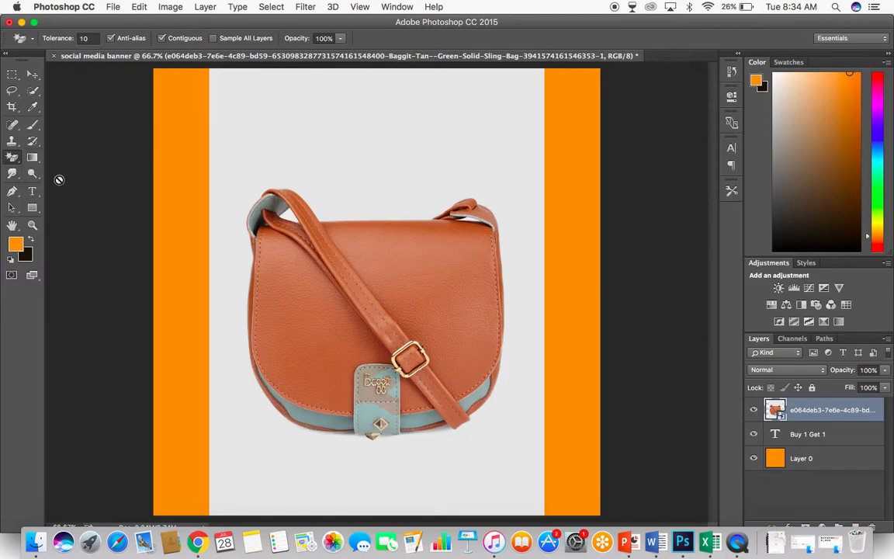
left_click(12, 158)
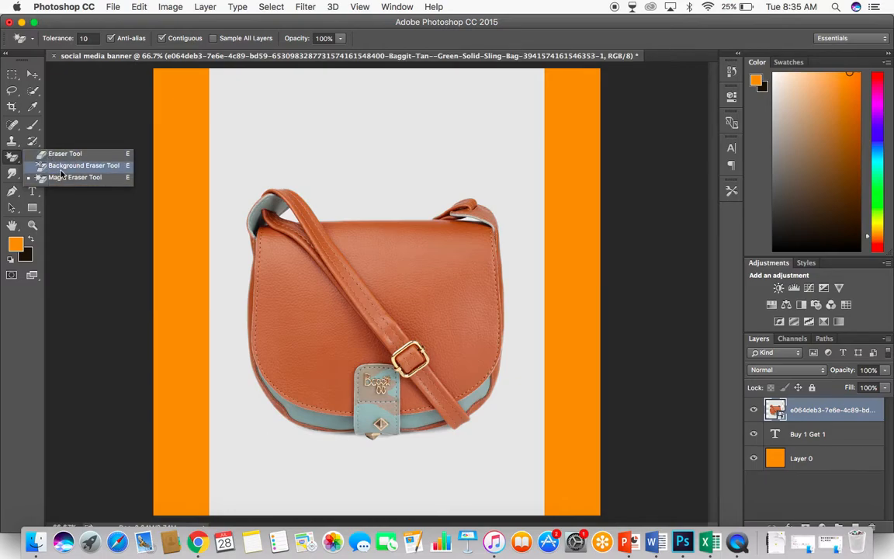
left_click(62, 178)
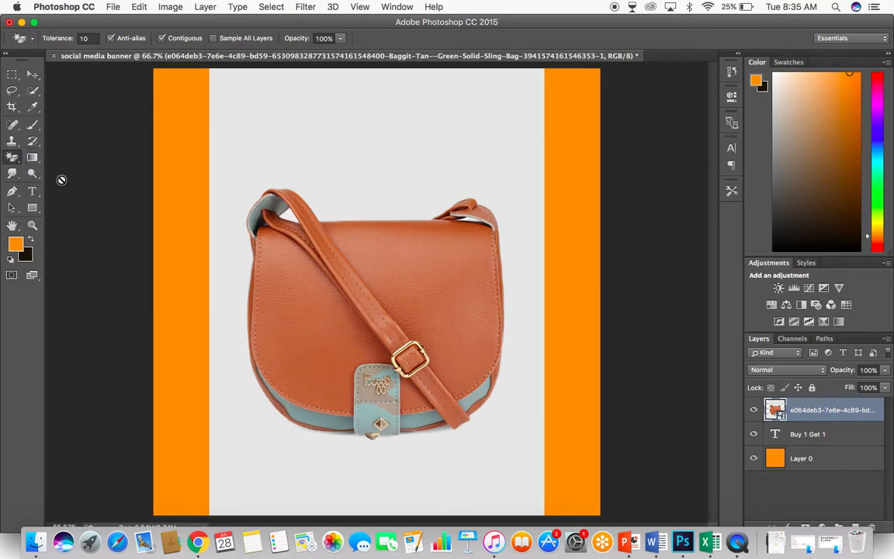
left_click(281, 134)
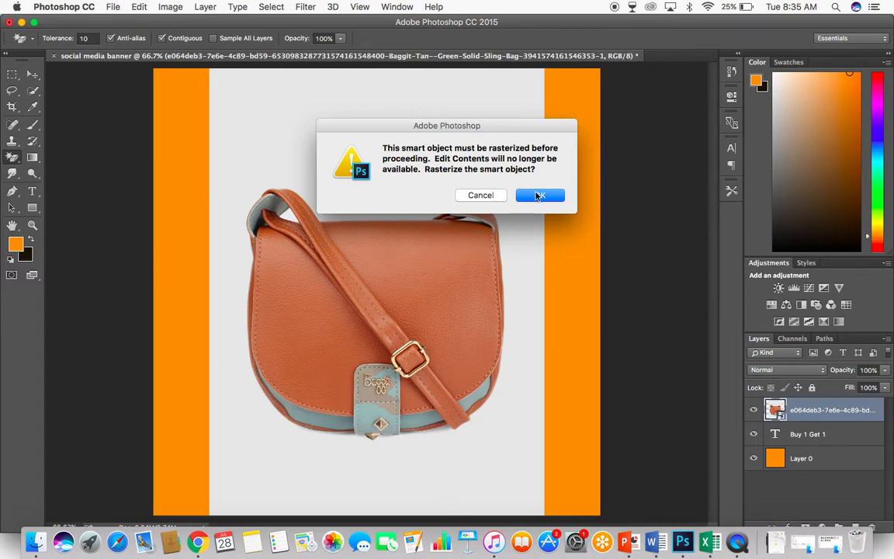
left_click(539, 195)
left_click(471, 143)
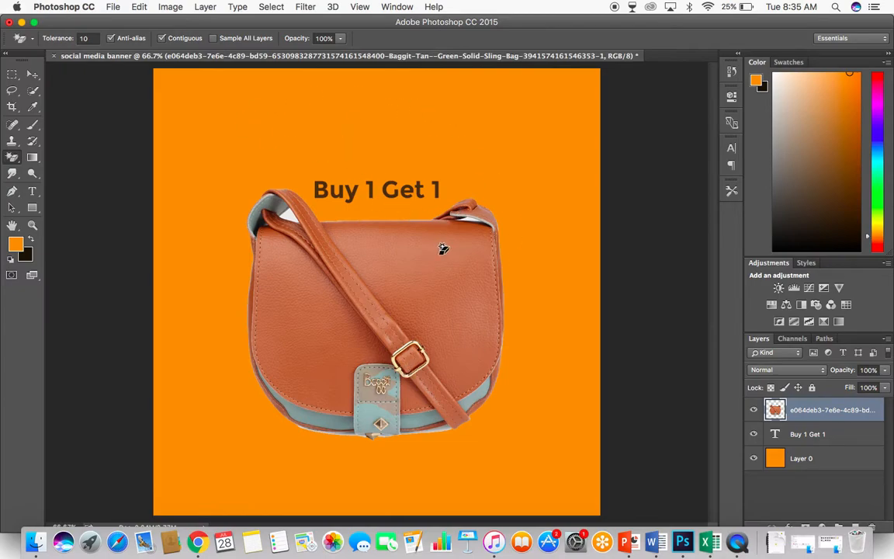
key("super+z")
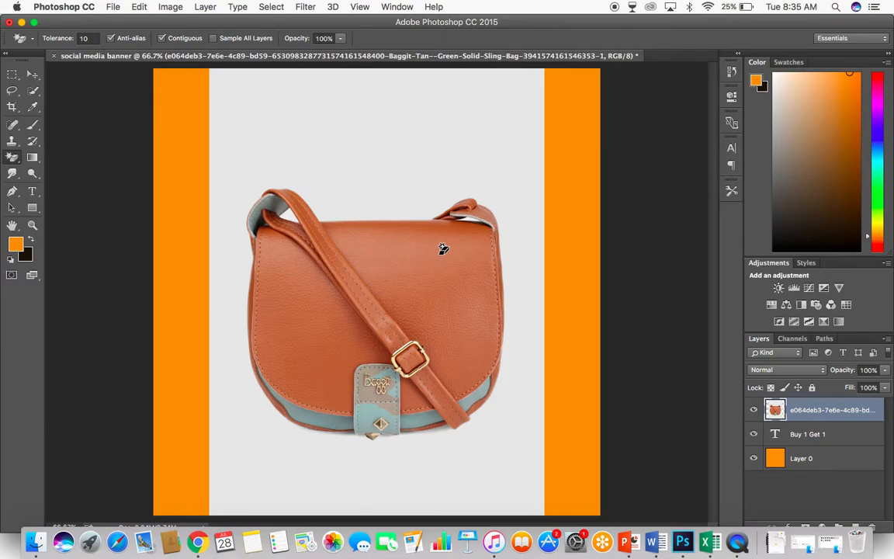
Erase the backdrop around the bag and inside the left strap loop with the Magic Eraser at tolerance 32
left_click(84, 38)
type("32")
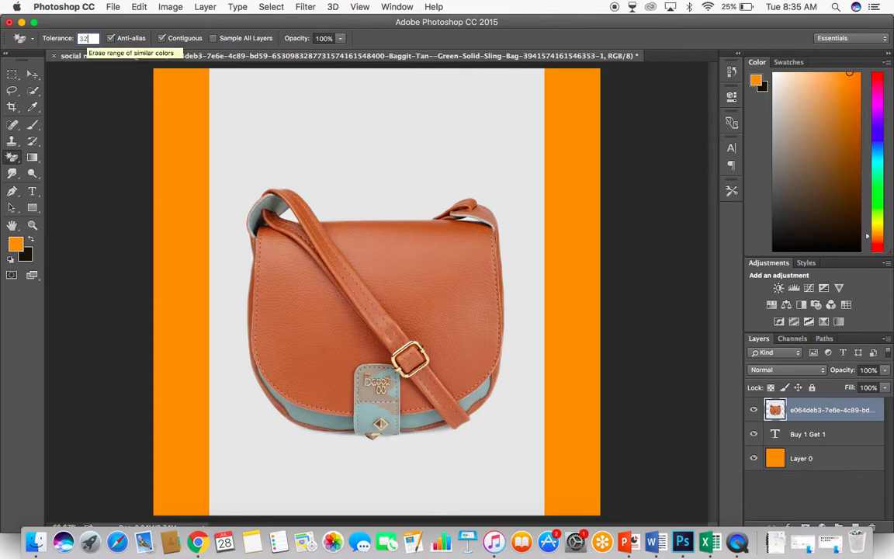
left_click(278, 122)
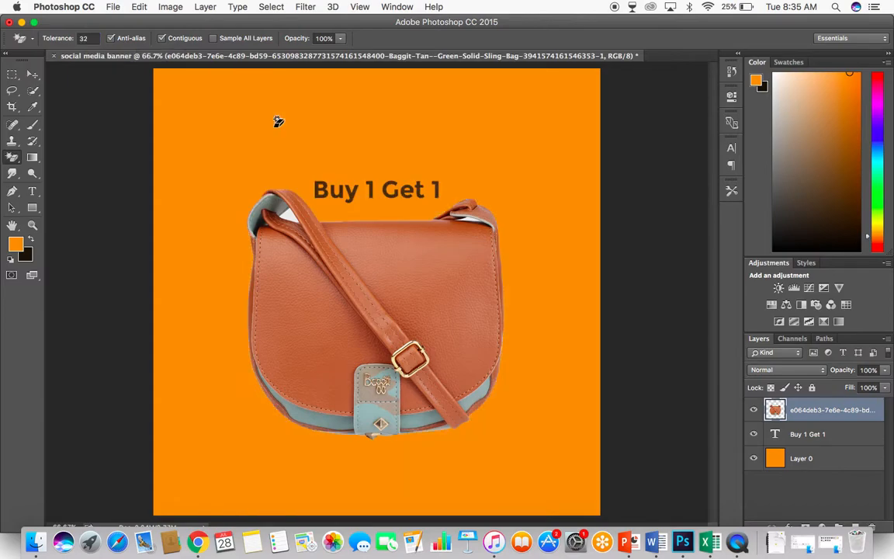
scroll(287, 216, "up", 5)
left_click(170, 121)
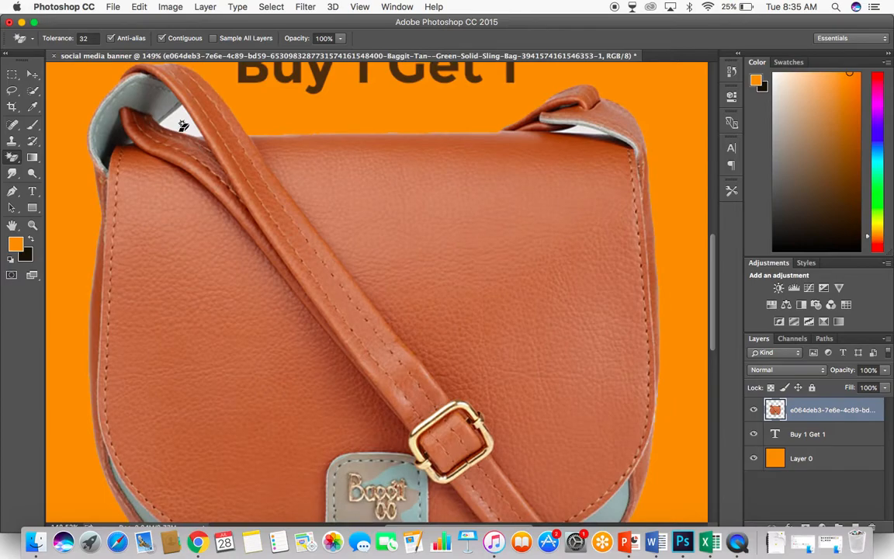
Try to erase the white gap under the bag's right strap at tolerance 32, and undo the stray erasures
left_click(584, 140)
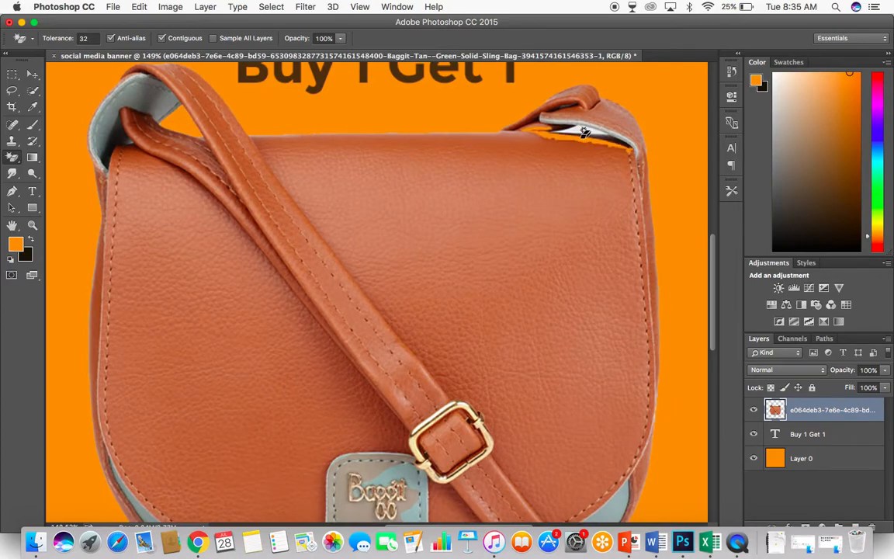
left_click(483, 146)
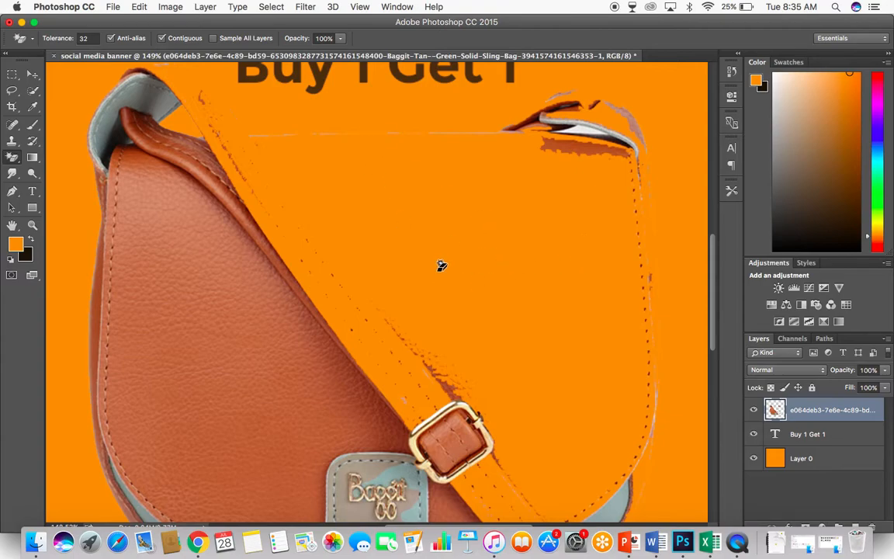
key("super+z")
key("super+z")
key("super+alt+z")
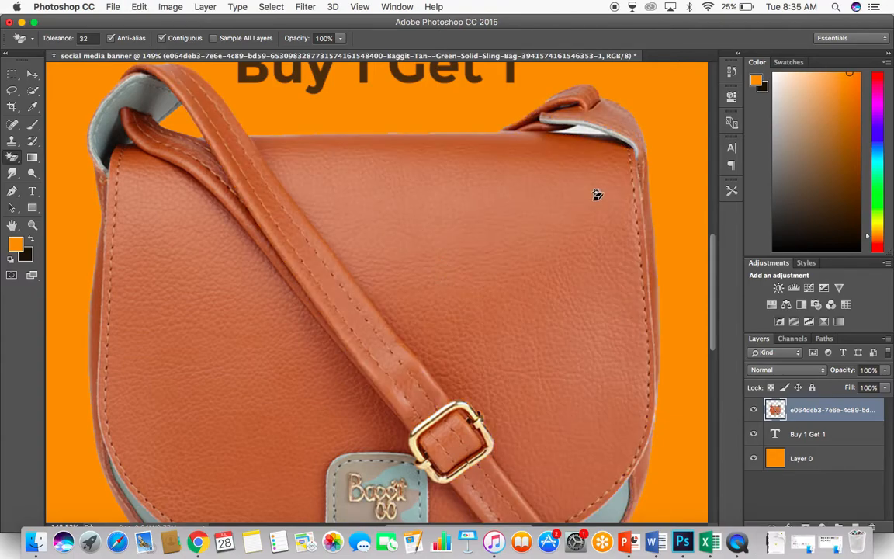
Try to erase the white gap under the right strap with the Magic Eraser tolerance set to 10
left_click(85, 38)
type("10")
left_click(578, 133)
key("super+z")
scroll(585, 132, "up", 4)
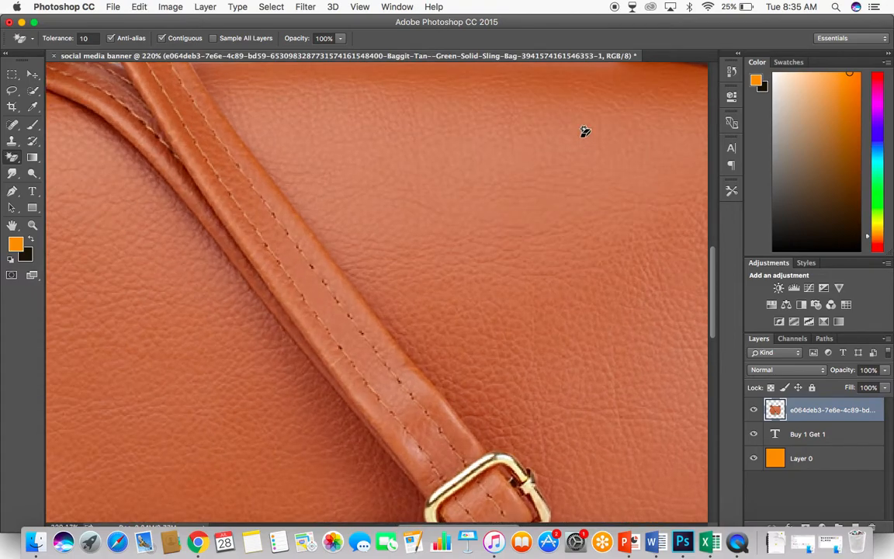
scroll(585, 132, "right", 6)
scroll(584, 132, "up", 4)
scroll(584, 132, "right", 2)
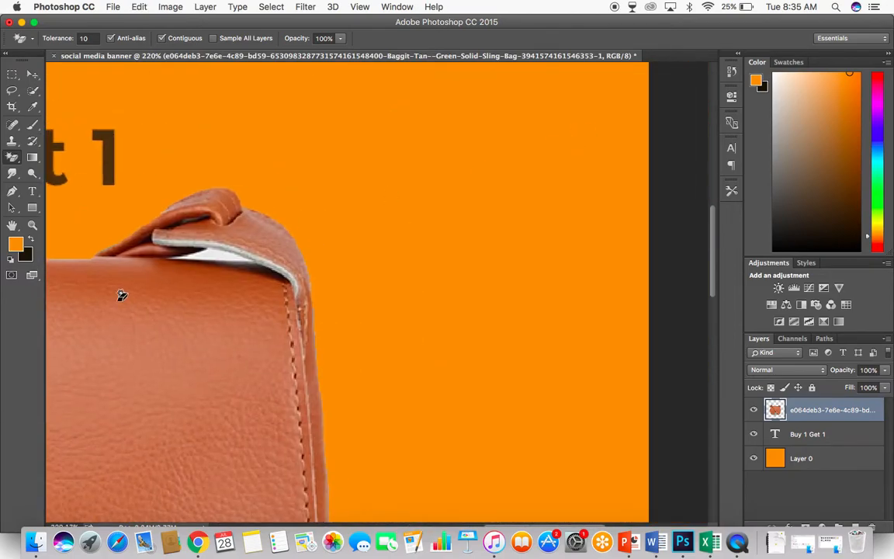
left_click(213, 257)
key("super+z")
Lower the Magic Eraser tolerance to 5 and try again on the white gap under the right strap
left_click(85, 38)
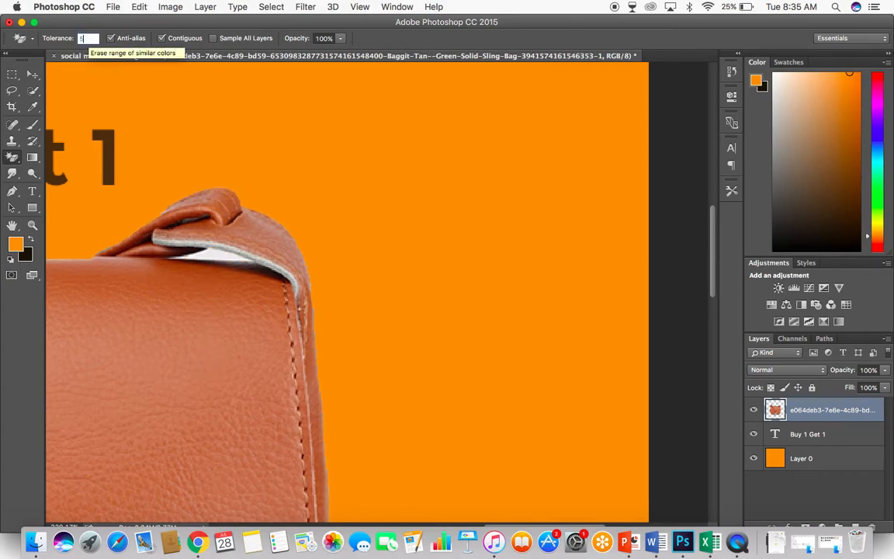
left_click(32, 73)
left_click_drag(12, 154, 47, 173)
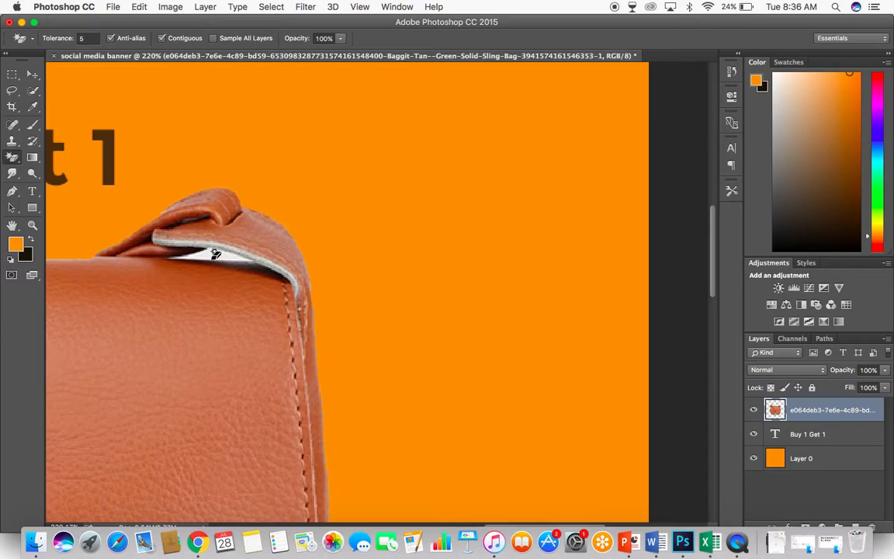
left_click(211, 260)
key("super+z")
Try to rub out the white gap under the right strap with the regular Eraser reduced to 7 px
left_click(13, 156)
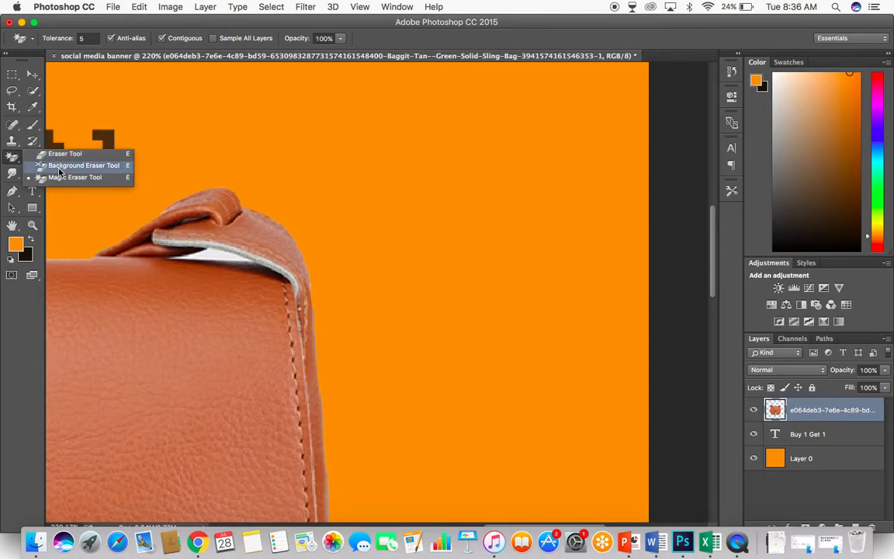
left_click(48, 166)
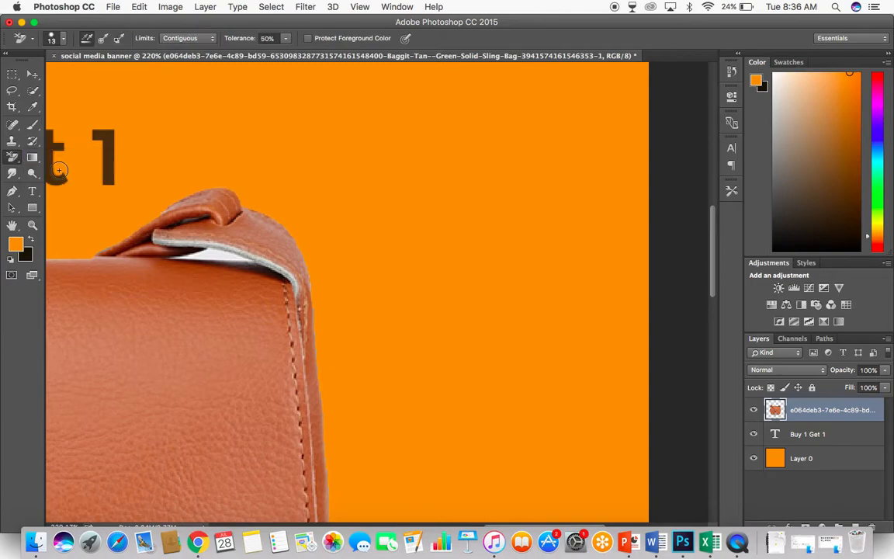
left_click(14, 158)
left_click(48, 151)
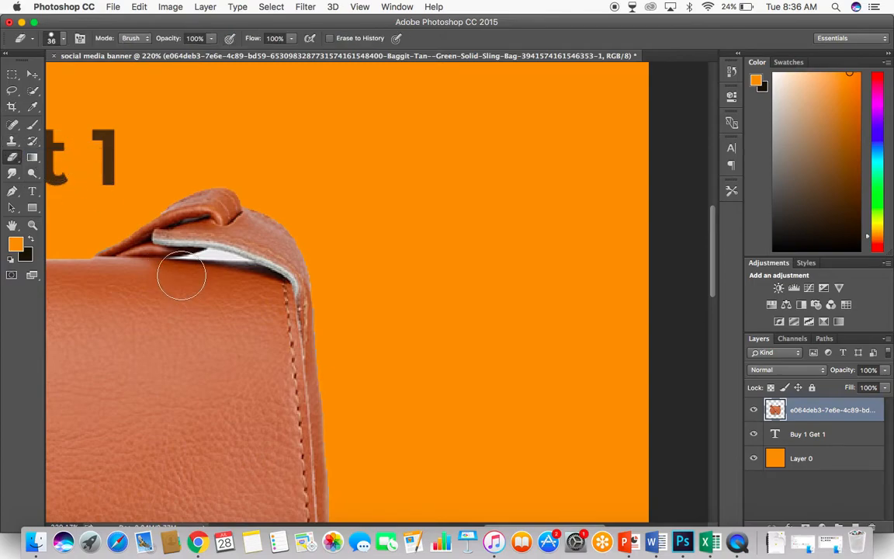
right_click(174, 260)
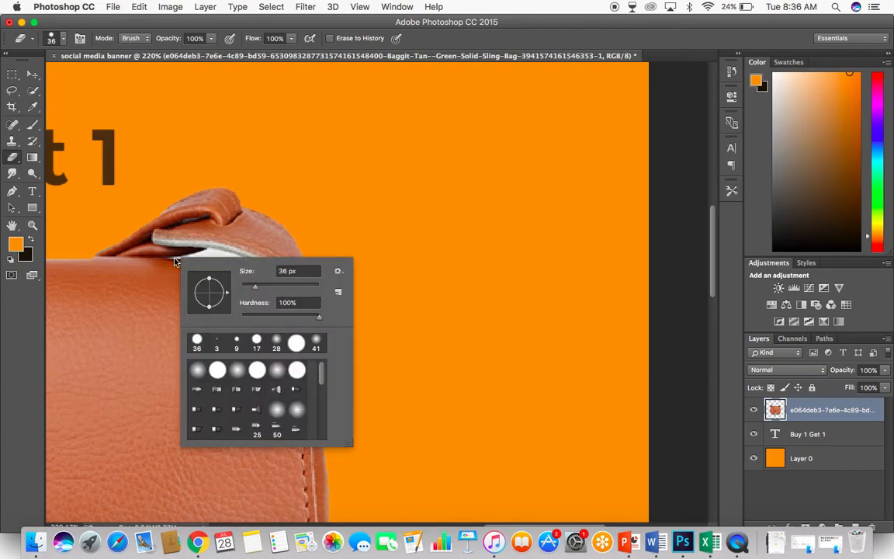
left_click(249, 289)
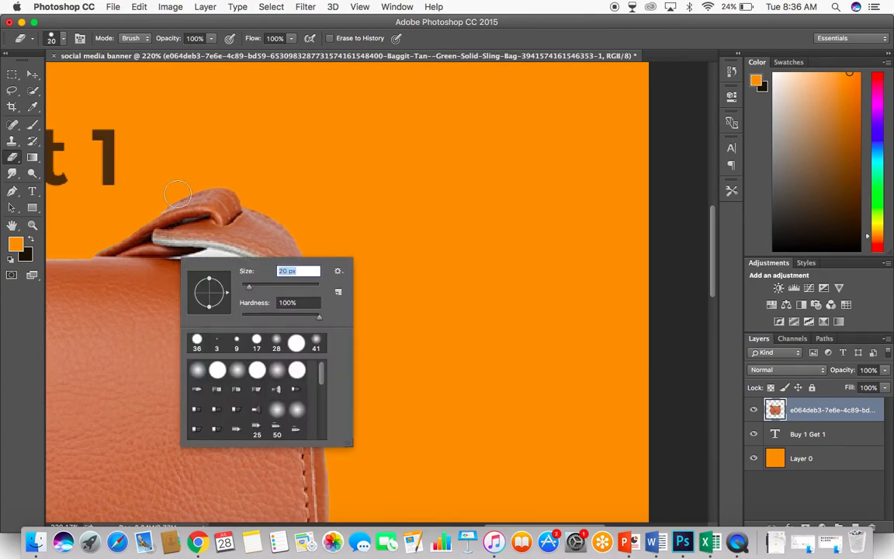
left_click(246, 288)
left_click(244, 288)
left_click(250, 172)
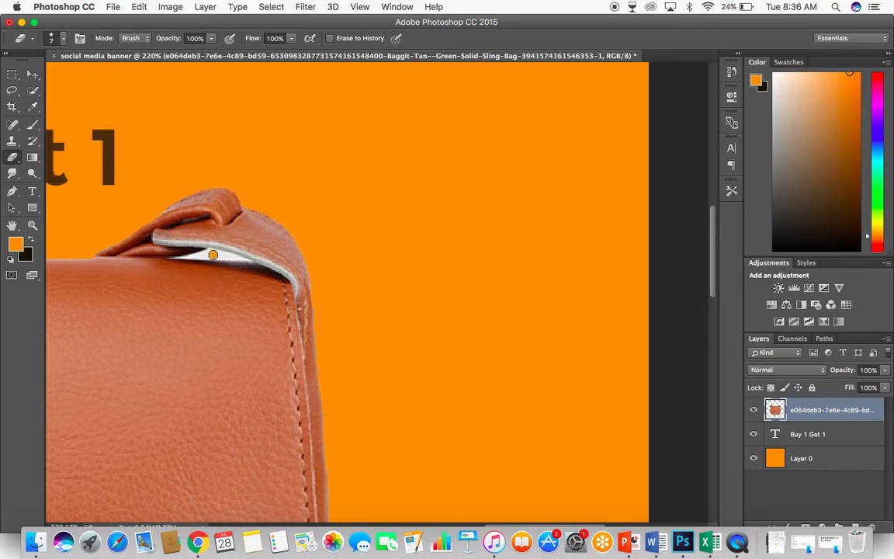
mouse_move(215, 254)
left_mouse_down()
mouse_move(206, 255)
mouse_move(233, 260)
mouse_move(205, 260)
left_mouse_up()
key("ctrl+z")
key("ctrl+0")
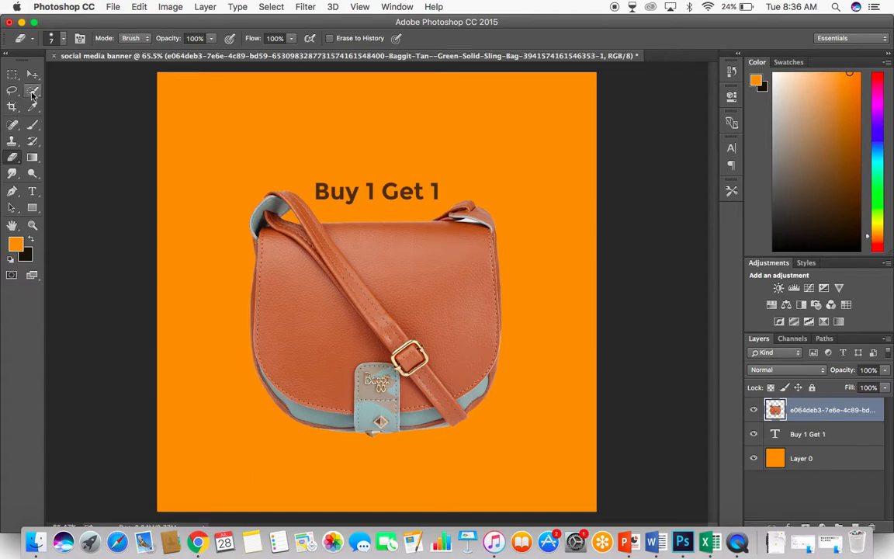
left_click(12, 106)
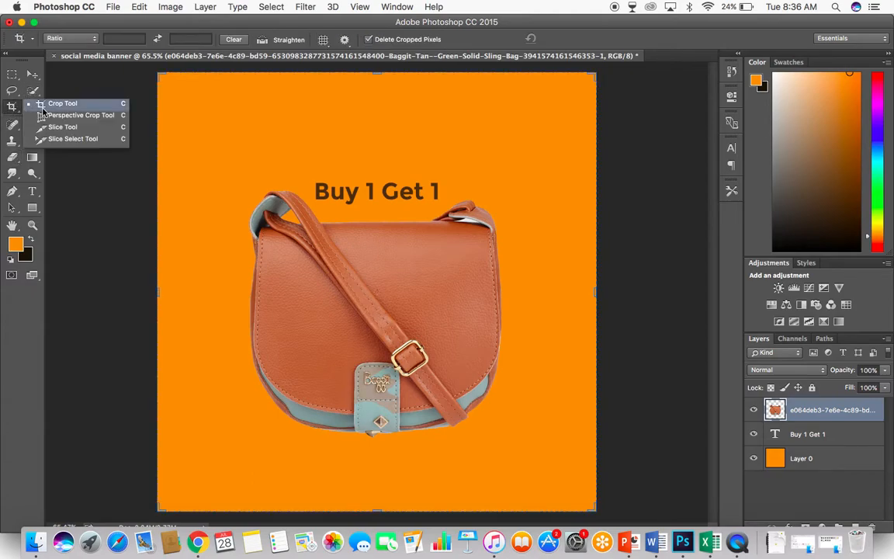
left_click(13, 93)
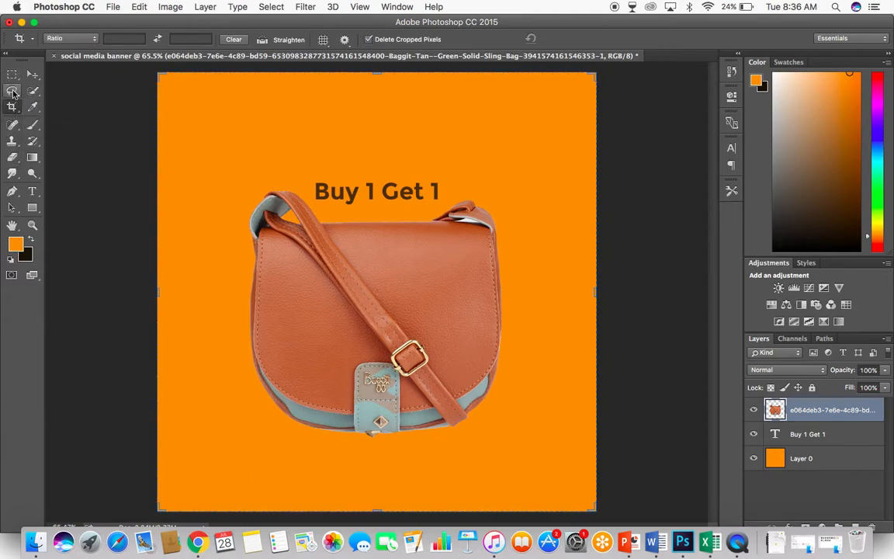
left_click(13, 92)
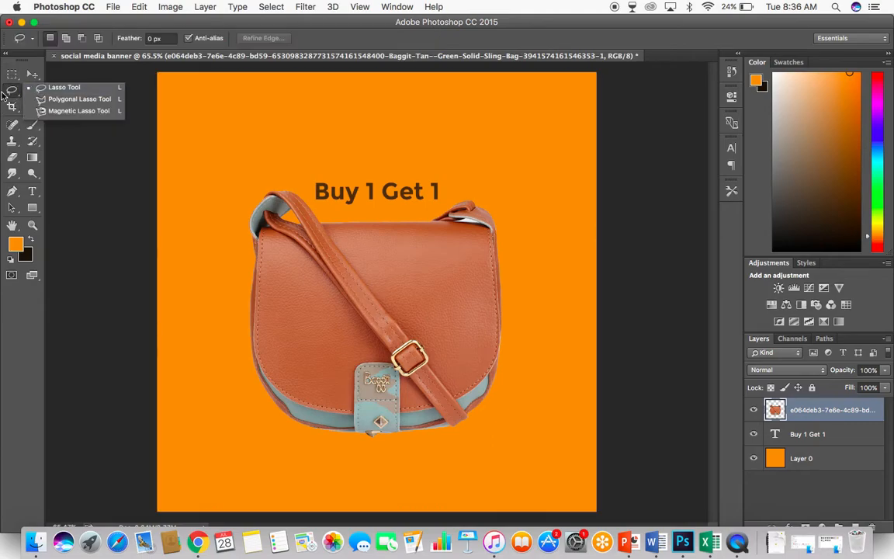
left_click(17, 90)
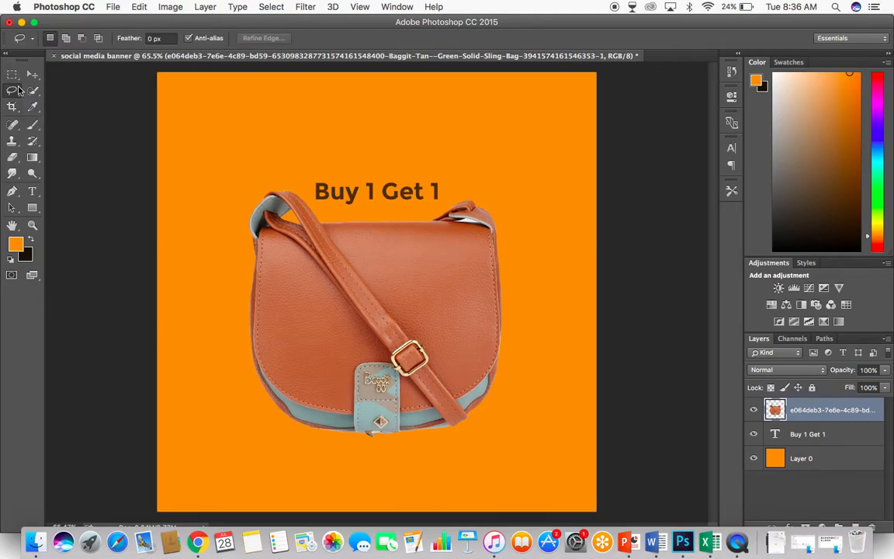
left_click(35, 130)
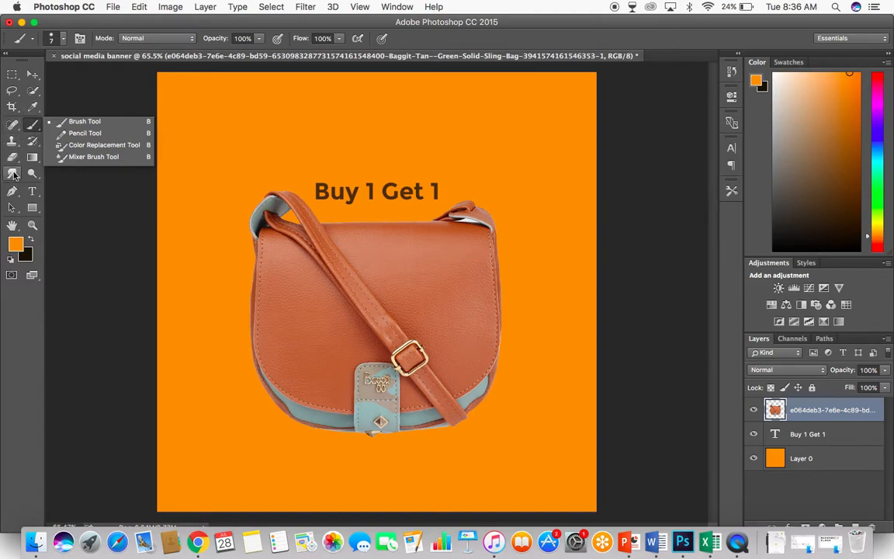
left_click(13, 159)
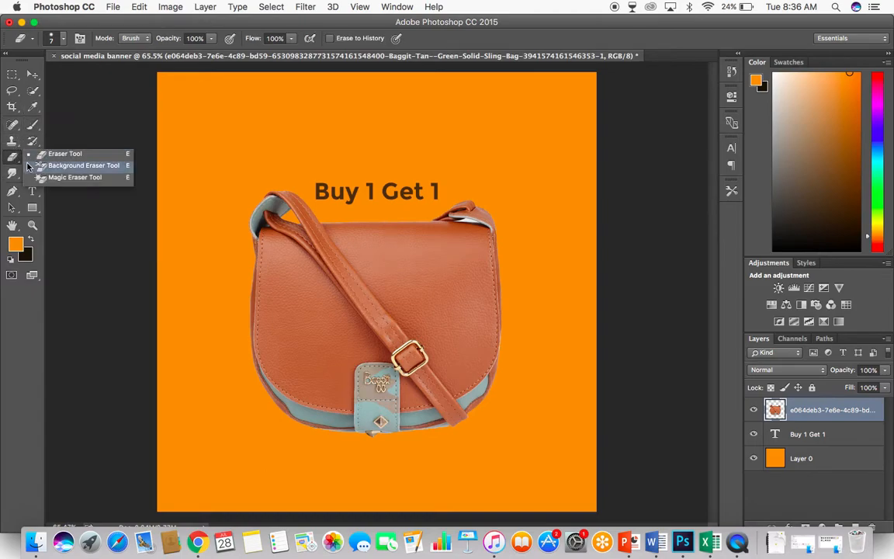
Select the white gap under the bag's right strap with the Magic Wand at tolerance 50, delete it, and clear the selection
left_click(16, 160)
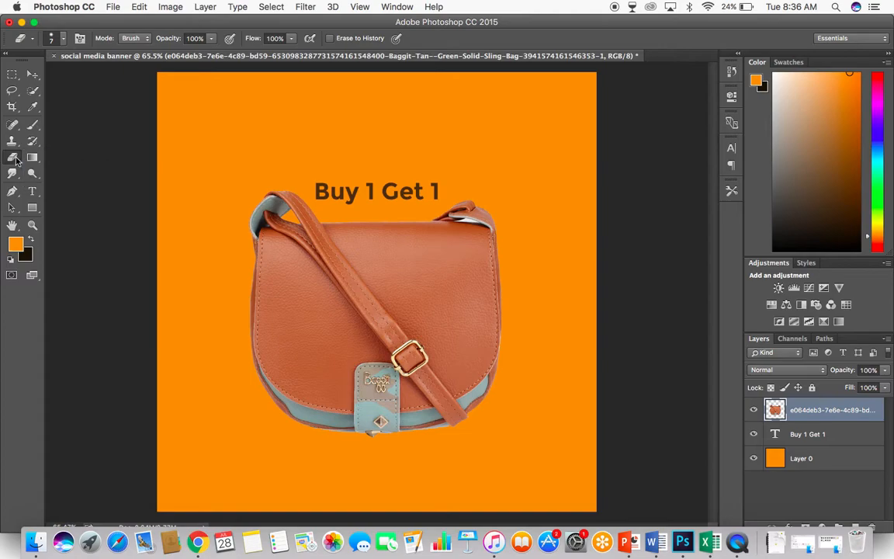
left_click(13, 90)
left_click(11, 93)
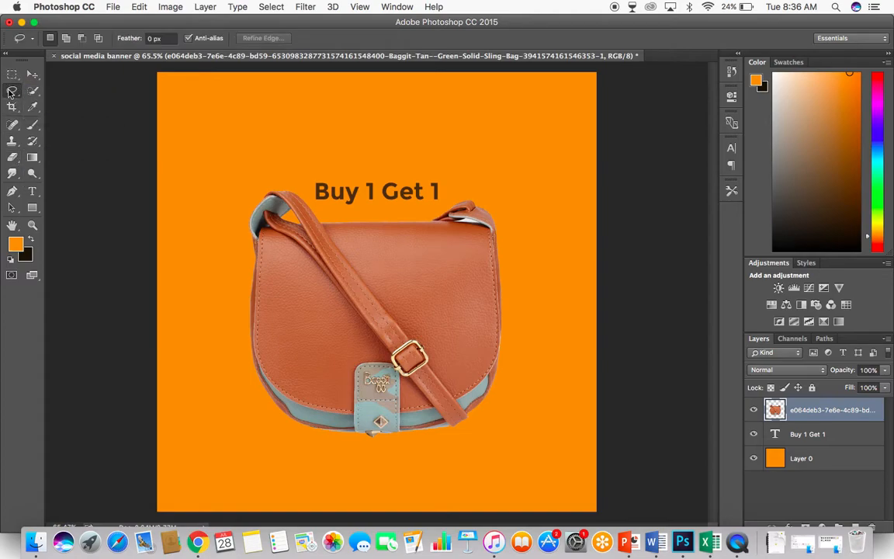
left_click(33, 91)
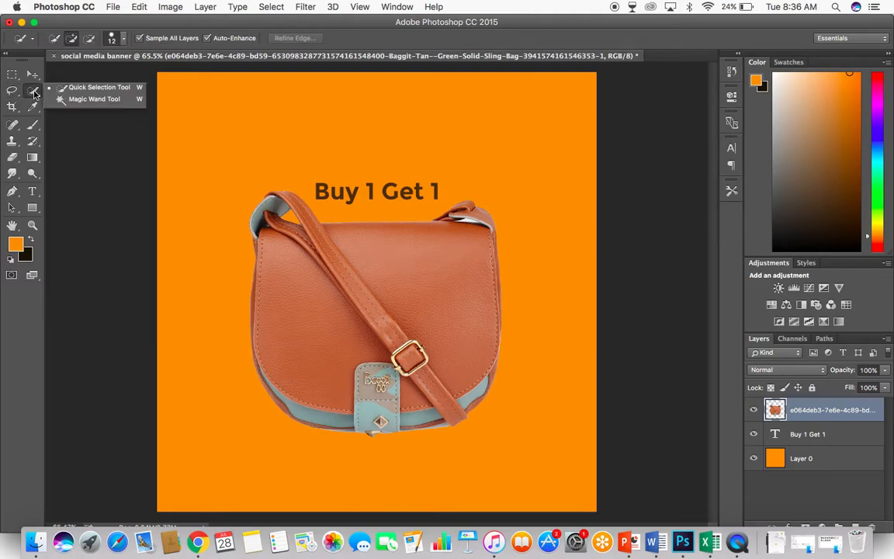
left_click(76, 99)
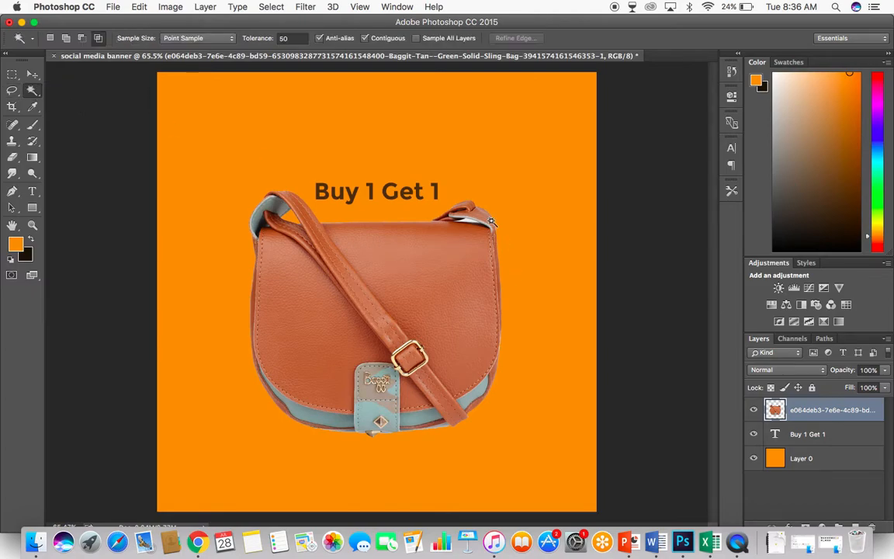
scroll(508, 257, "up", 3)
left_click(535, 168)
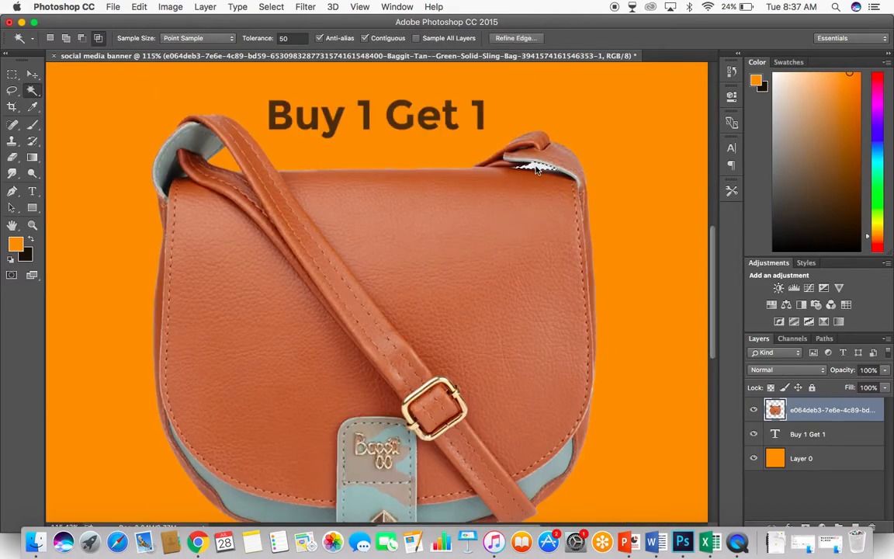
scroll(535, 168, "up", 3)
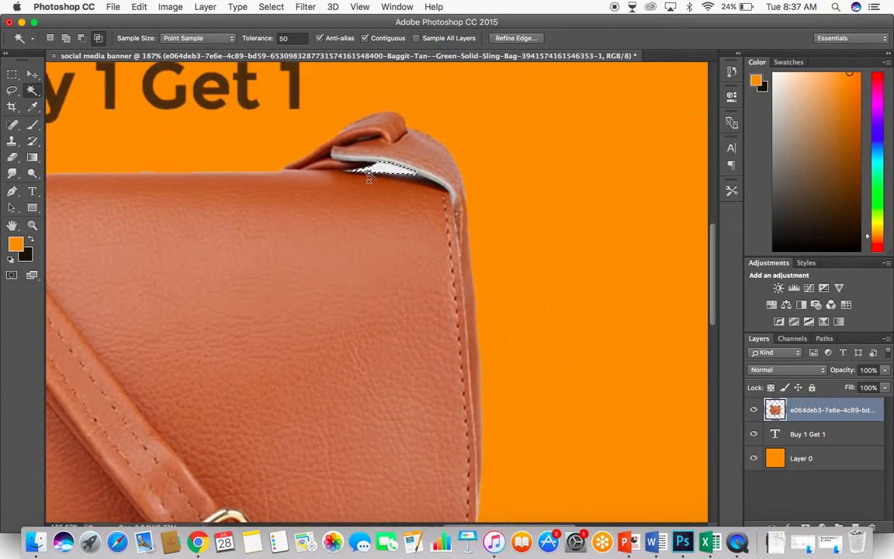
left_click(32, 91)
left_click(69, 101)
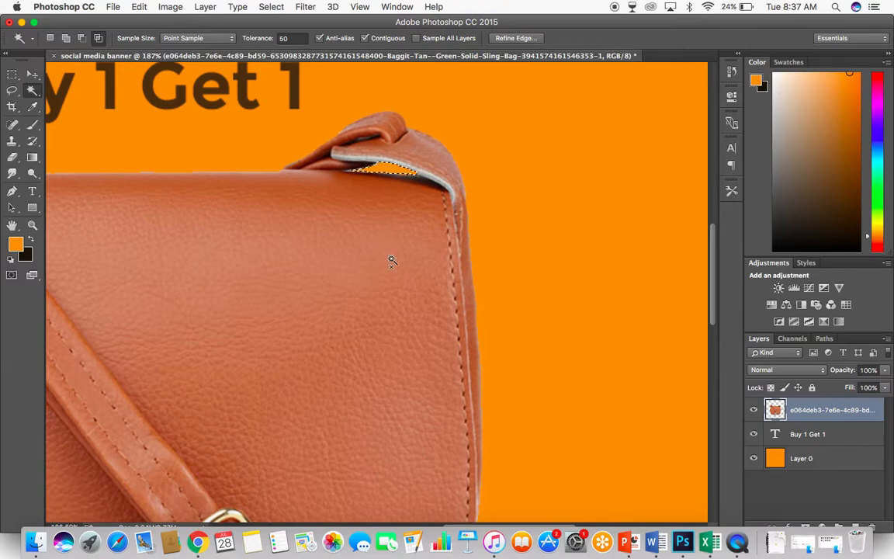
key("super+d")
scroll(392, 263, "down", 5)
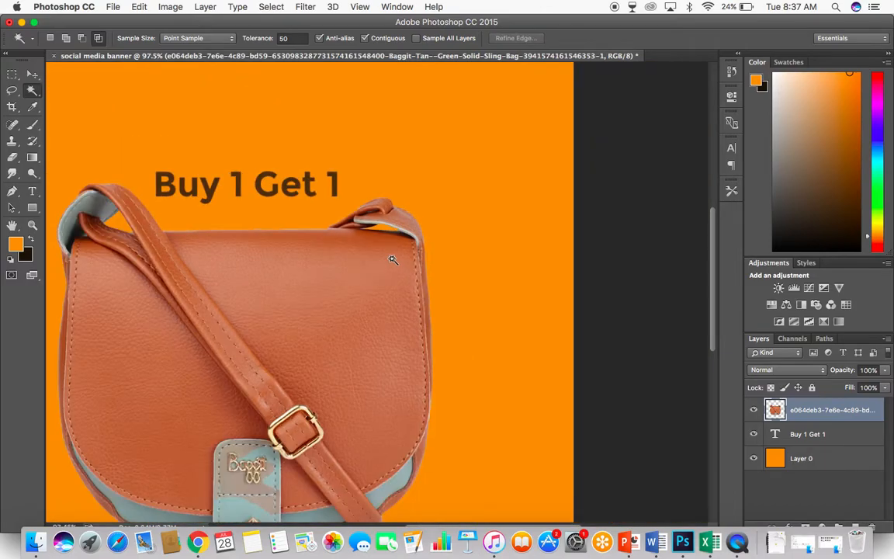
scroll(392, 260, "down", 2)
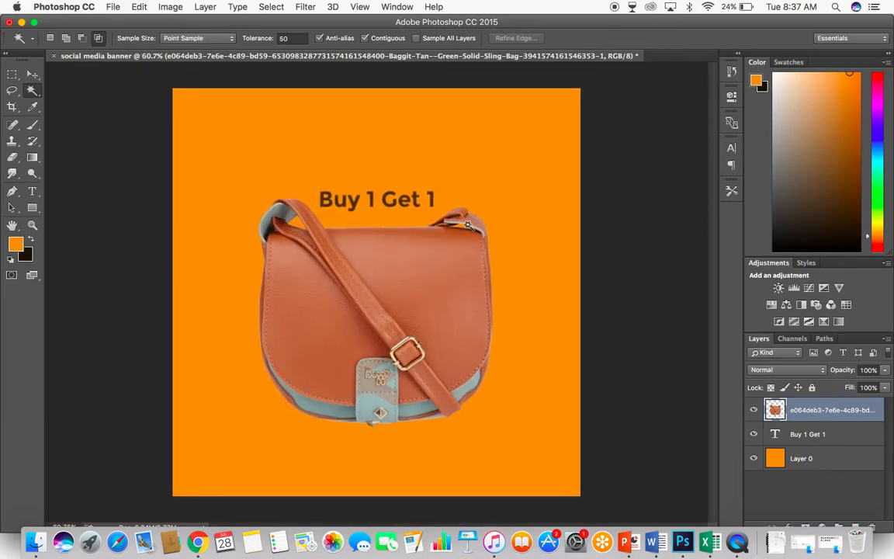
left_click_drag(31, 90, 62, 103)
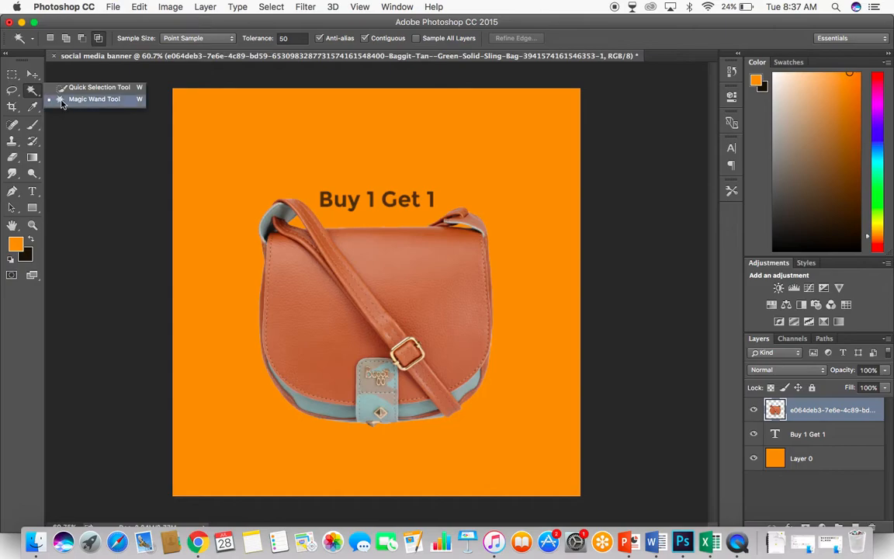
left_click(67, 100)
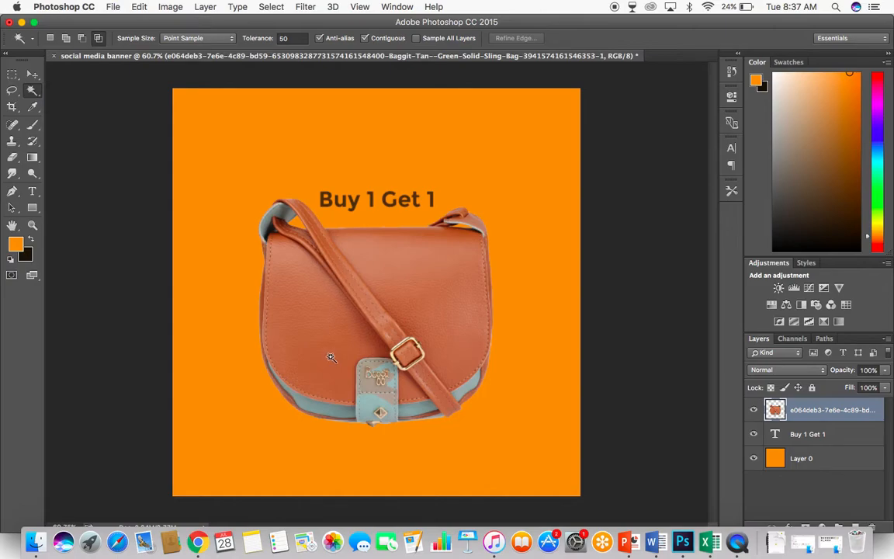
Scale the handbag proportionally to 71% with Free Transform
left_click(32, 73)
key("super")
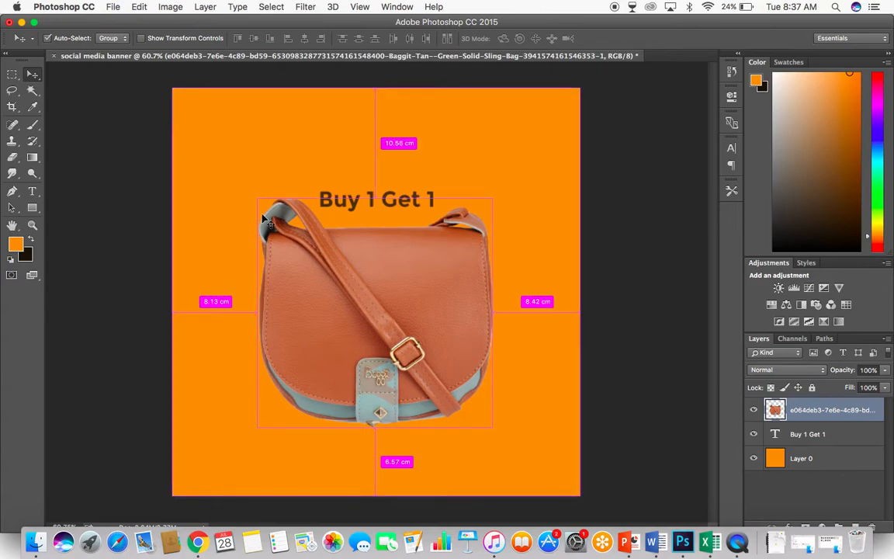
key("super+t")
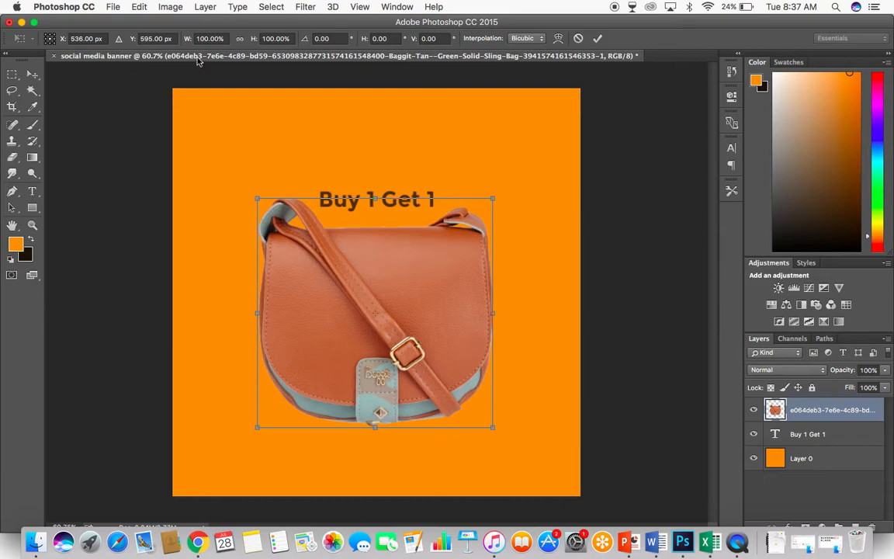
left_click_drag(188, 40, 167, 44)
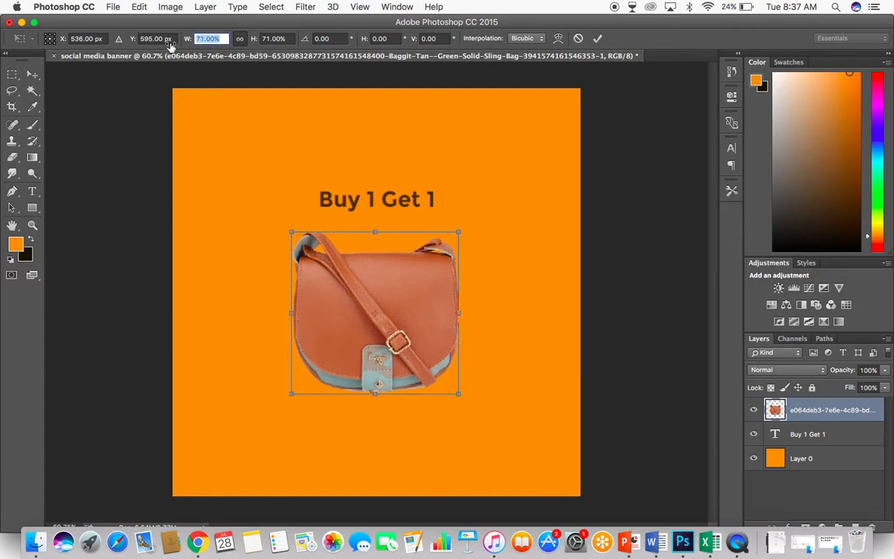
key("Return")
Move the handbag to the left half of the banner and place a duplicate of it at the lower right
left_click_drag(305, 228, 225, 225)
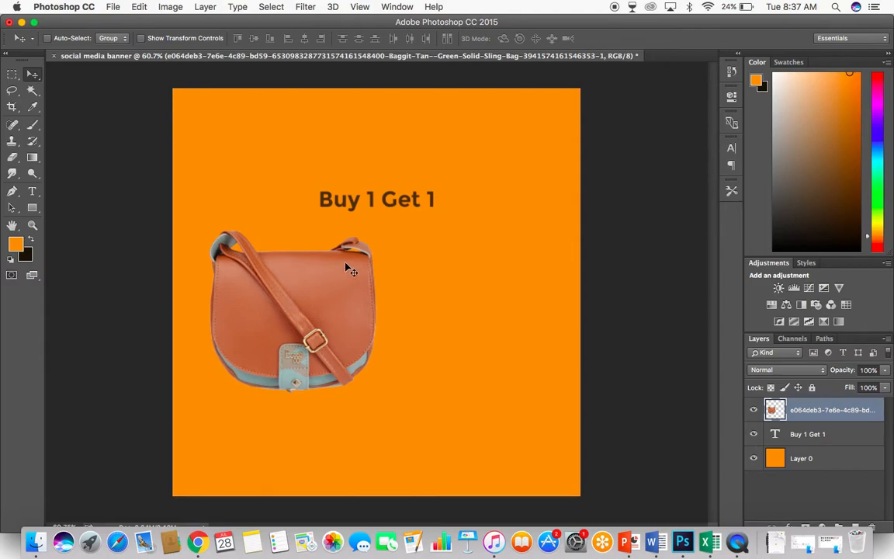
key("super+j")
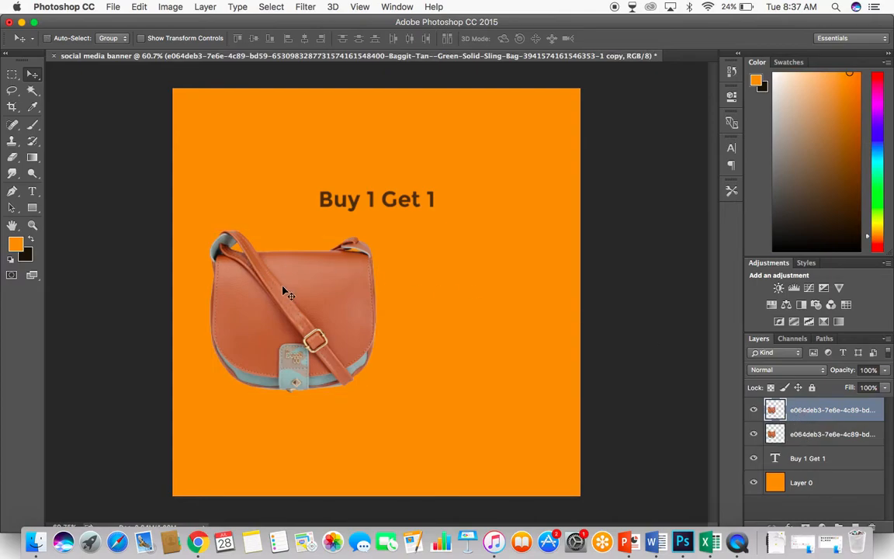
left_click_drag(287, 293, 464, 362)
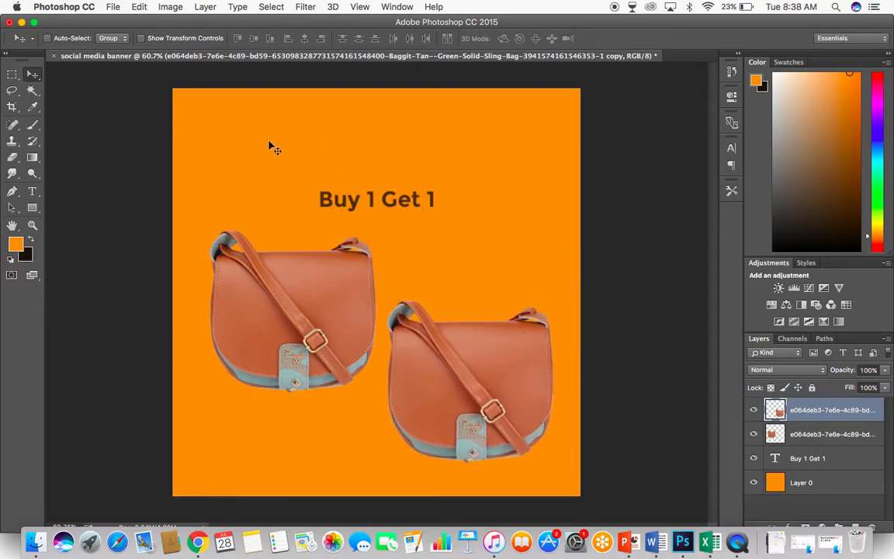
Enlarge the "Buy 1 Get 1" text to 98.99 pt and move it up near the top of the banner
left_click(32, 193)
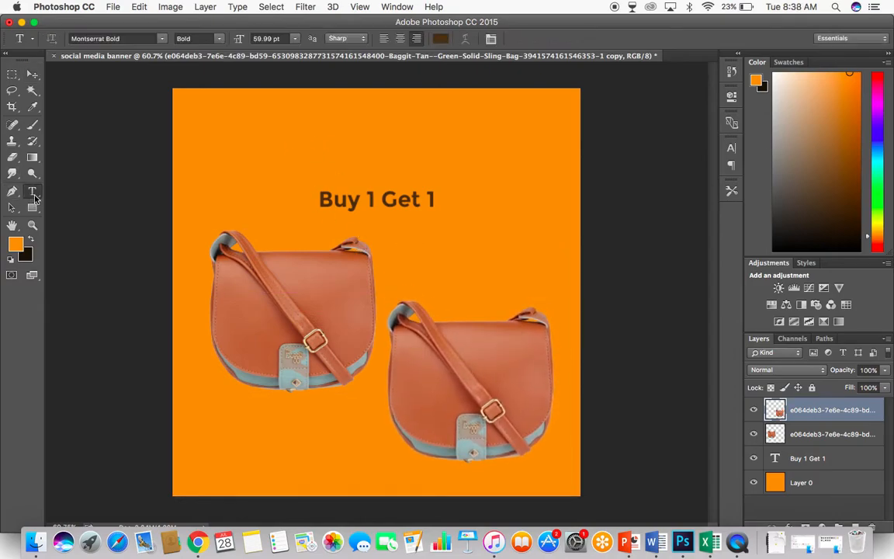
triple_click(391, 201)
left_click_drag(238, 42, 261, 39)
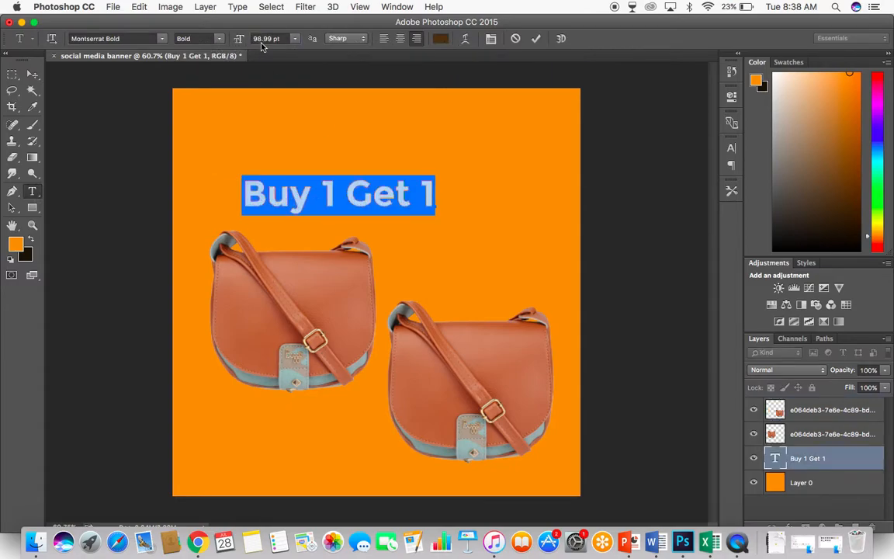
left_click(33, 74)
left_click_drag(308, 192, 320, 133)
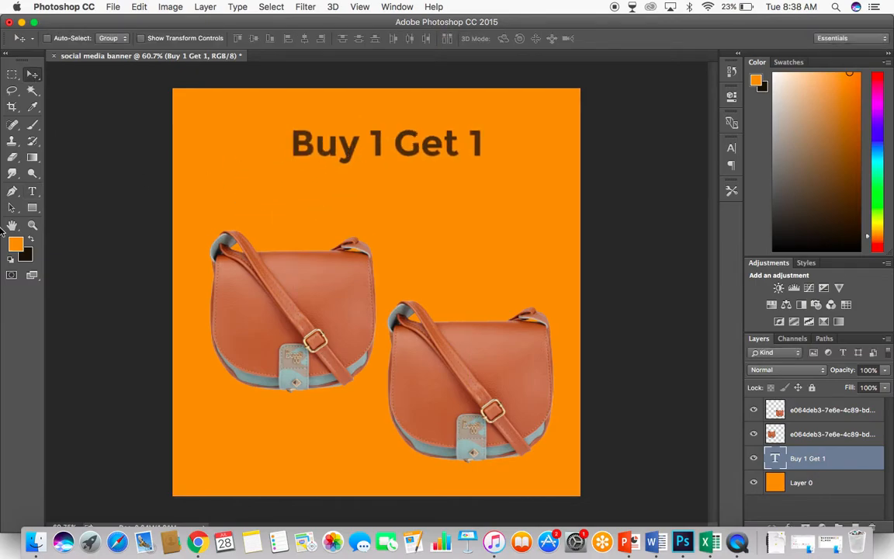
Rework the headline into the stacked lines "Buy", "One" and "Get", replacing the first numeral with the word and adjusting the line spacing
left_click(32, 191)
left_click(481, 142)
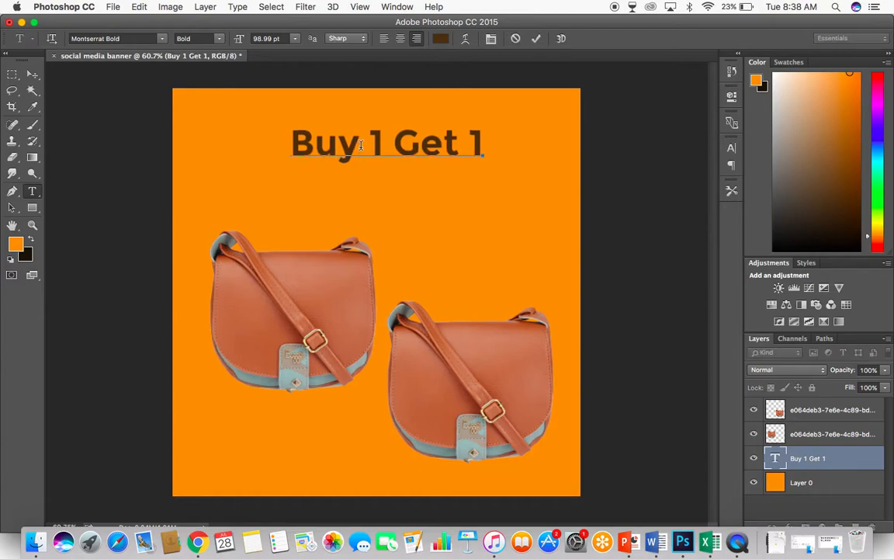
key("BackSpace")
key("BackSpace")
key("BackSpace")
key("BackSpace")
key("BackSpace")
key("BackSpace")
key("BackSpace")
key("BackSpace")
key("alt+Down")
key("alt+Down")
key("alt+Down")
key("alt+Down")
key("alt+Down")
key("alt+Down")
key("alt+Down")
key("alt+Down")
key("alt+Down")
key("alt+Down")
key("alt+Down")
key("alt+Down")
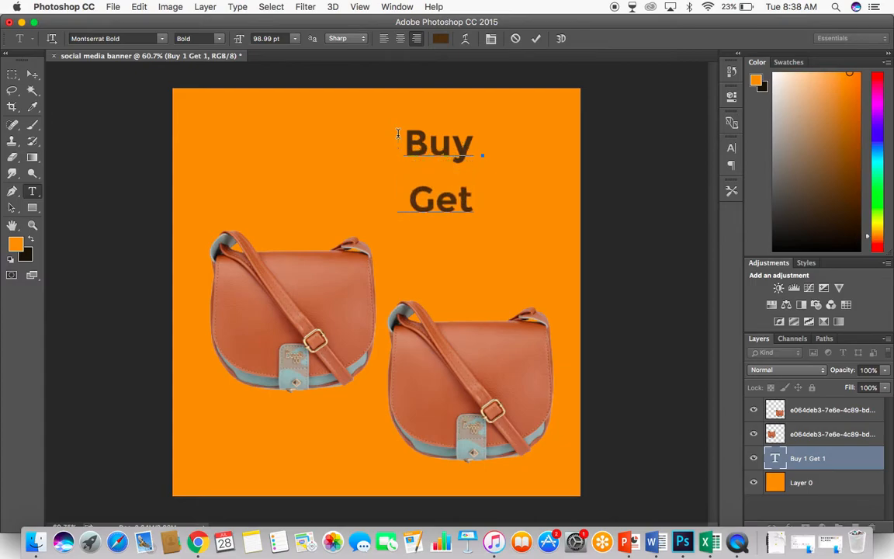
key("alt+Down")
key("alt+Down")
key("alt+Down")
key("alt+Down")
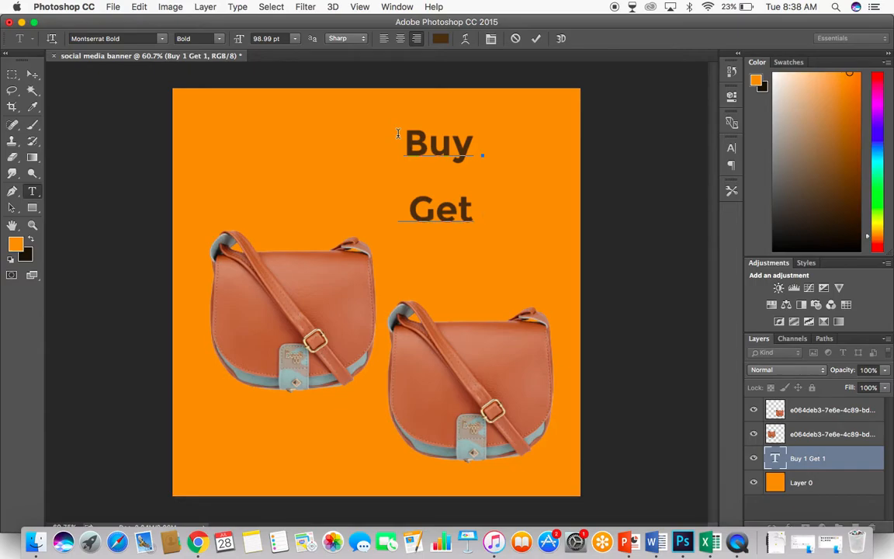
type("One")
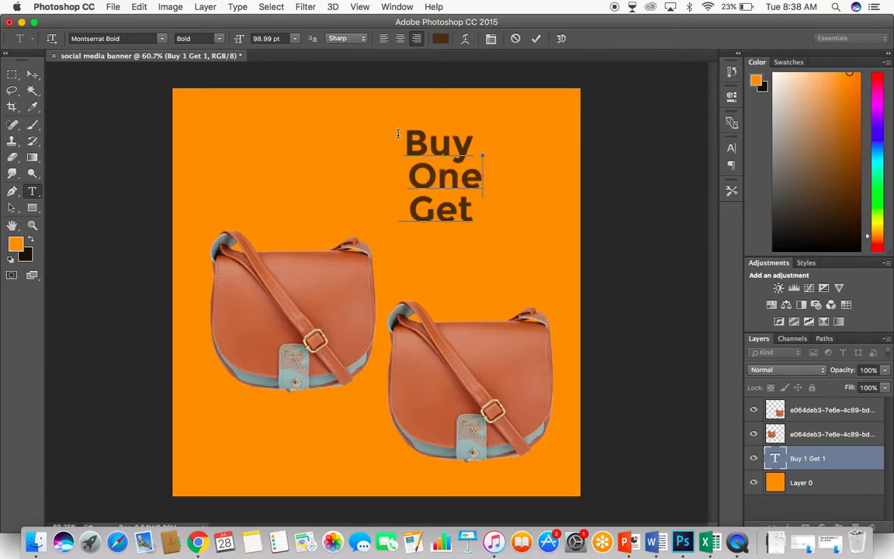
Add "One" as a fourth line below "Get" in the headline
left_click(472, 207)
key("Return")
type("On")
key("BackSpace")
key("BackSpace")
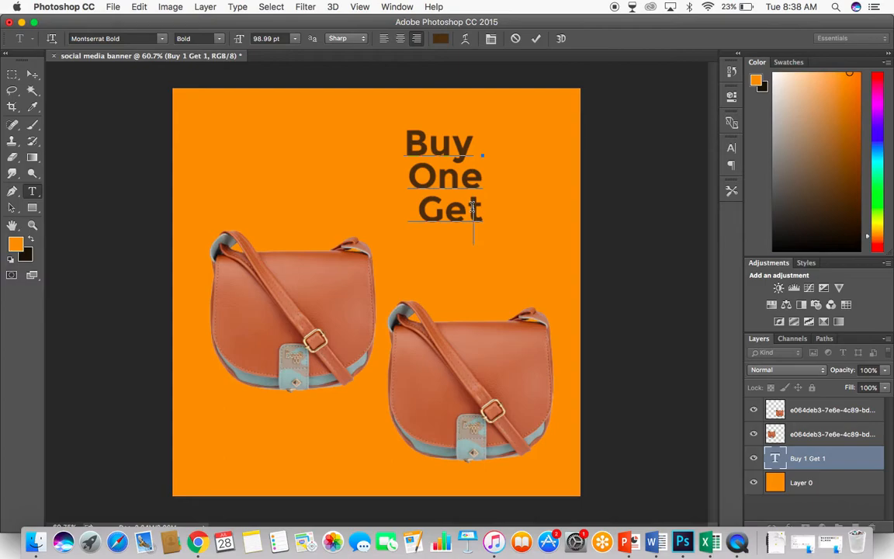
type("On")
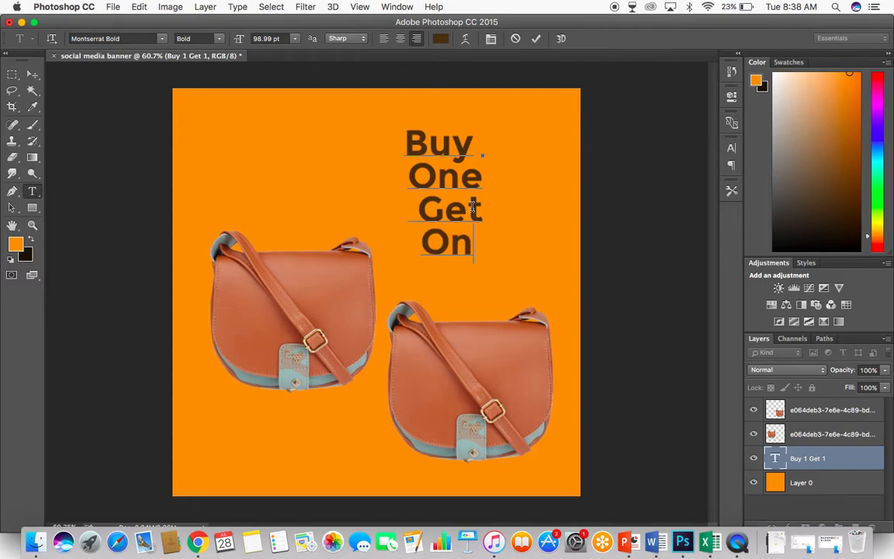
type("e")
key("Right")
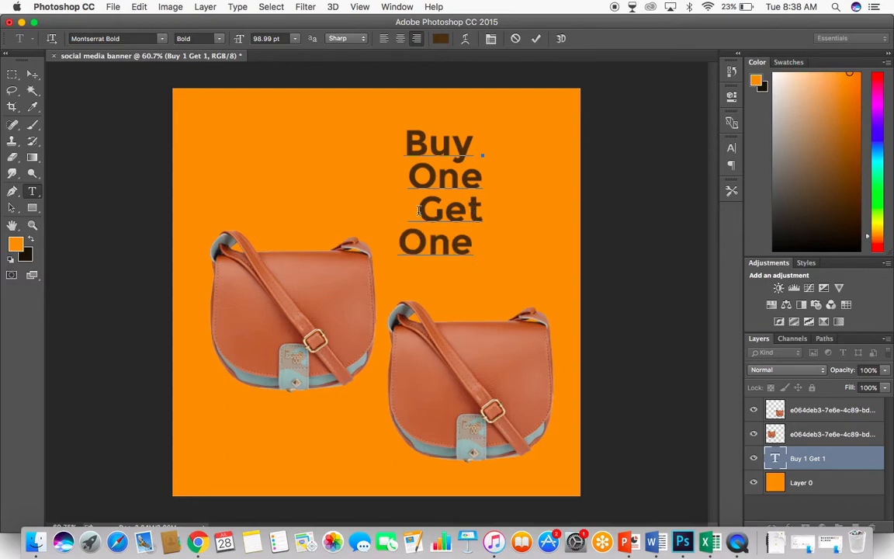
Tighten the gap above the last "One" line and undo the last deletion next to "Get"
key("BackSpace")
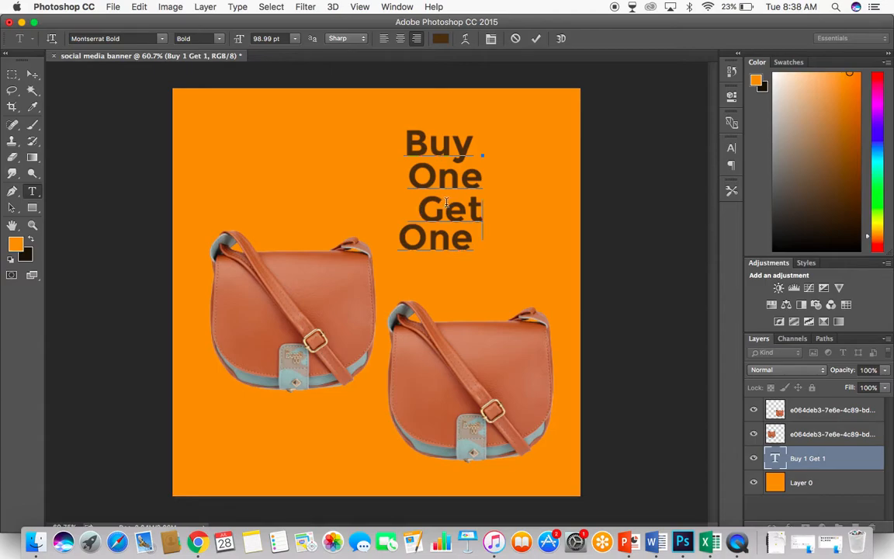
key("Left")
key("BackSpace")
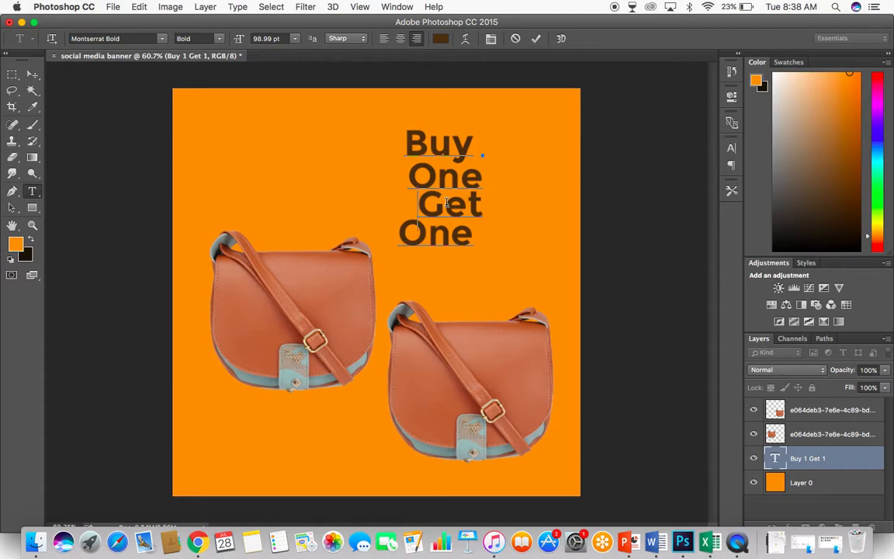
key("super+z")
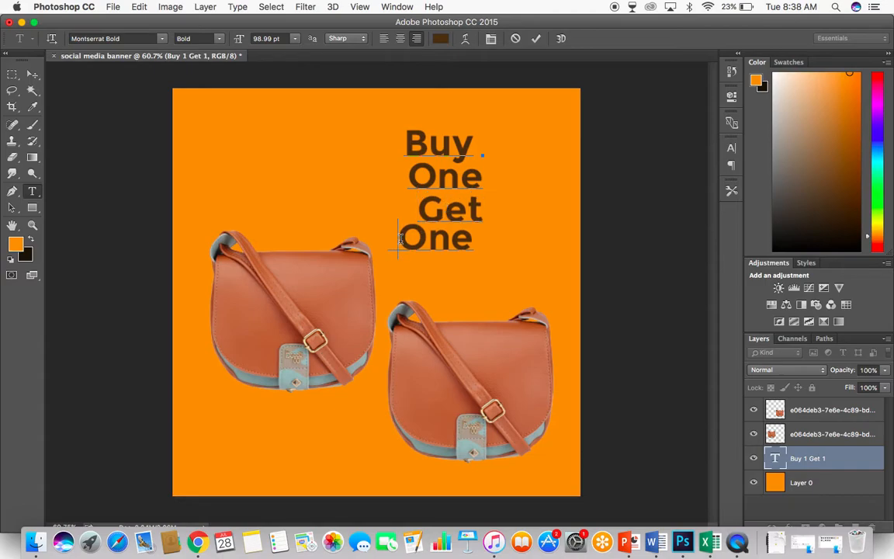
key("Left")
Centre-align all four headline lines and remove a stray space in front of the last "One"
key("super+a")
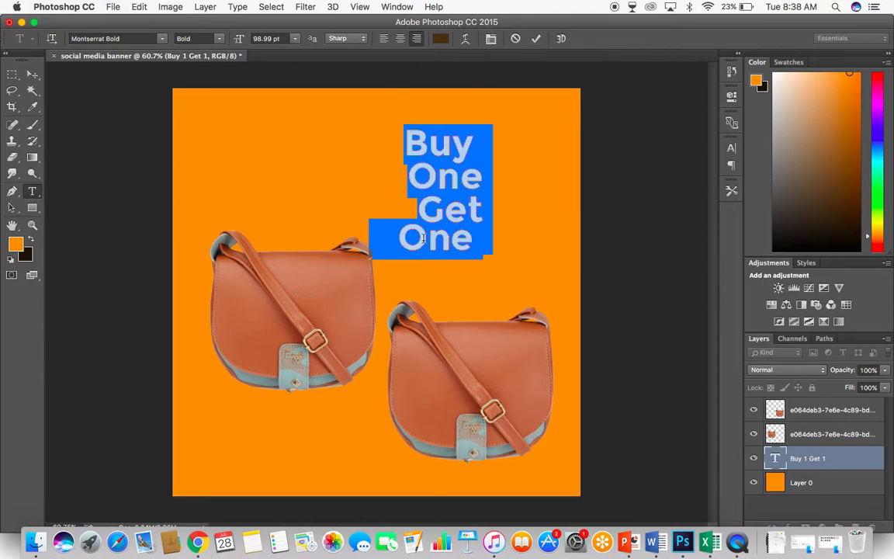
left_click(400, 38)
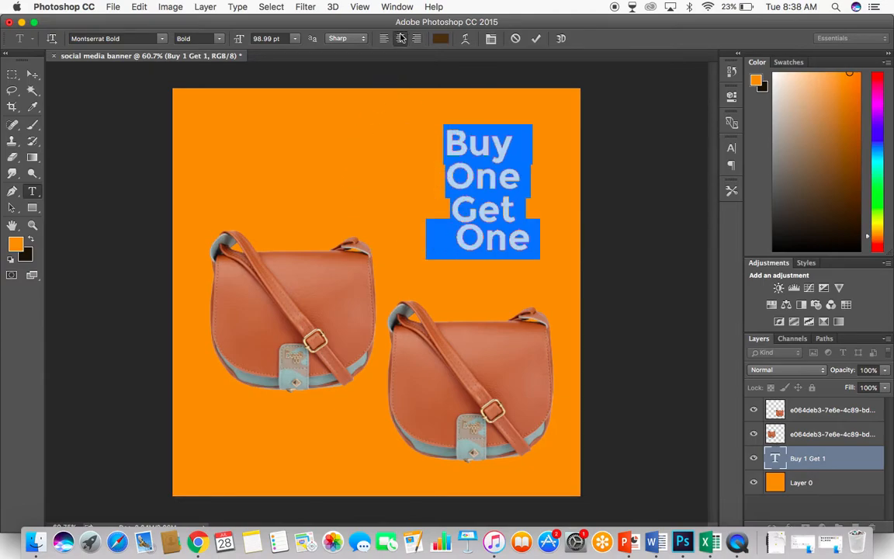
left_click(463, 237)
key("BackSpace")
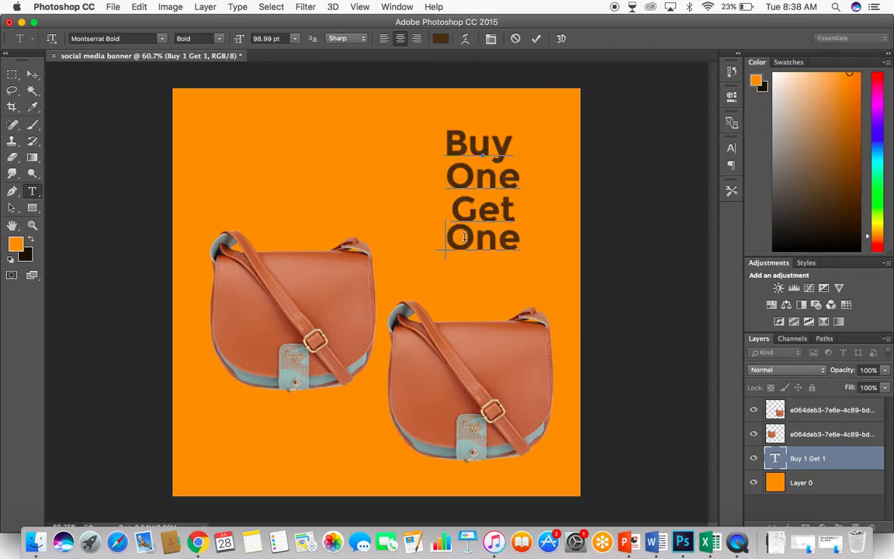
Move the four-line headline to the upper centre of the banner, above the gap between the handbags
left_click(33, 74)
left_click_drag(493, 190, 384, 166)
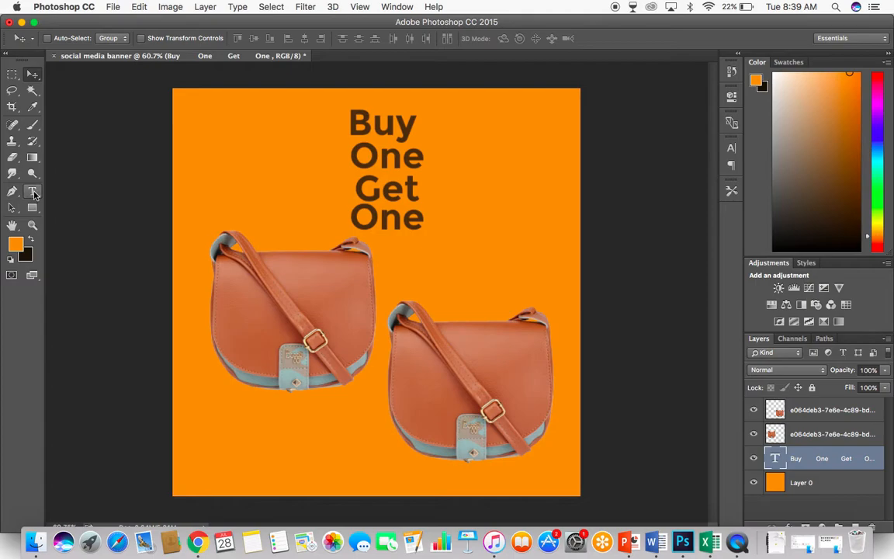
Recolour the headline's first "One" dark teal (#18504f), starting from a shade sampled on the handbag's blue-grey trim
left_click(32, 191)
left_click(371, 159)
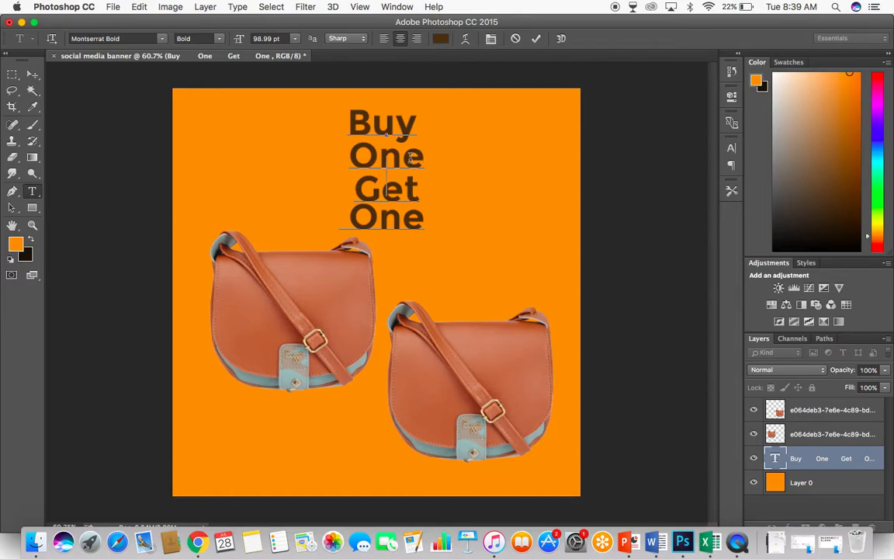
double_click(426, 185)
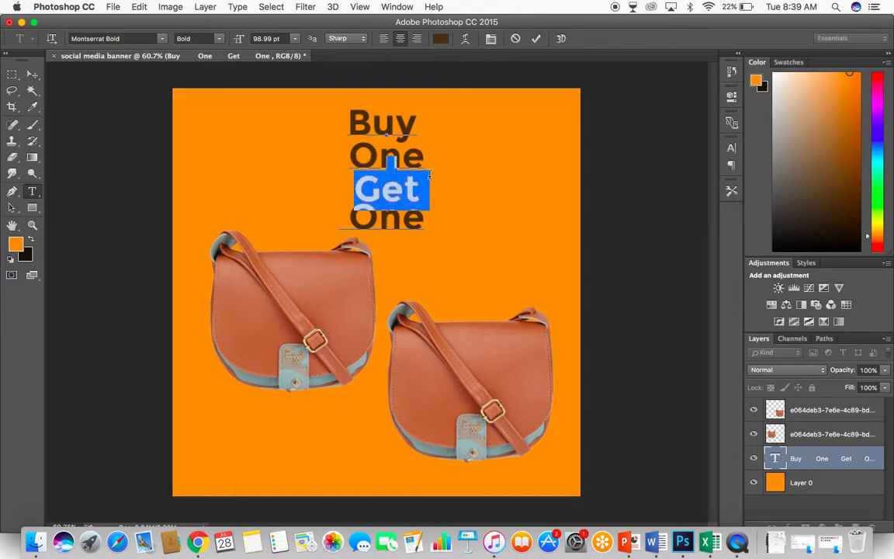
left_click(363, 116)
double_click(436, 154)
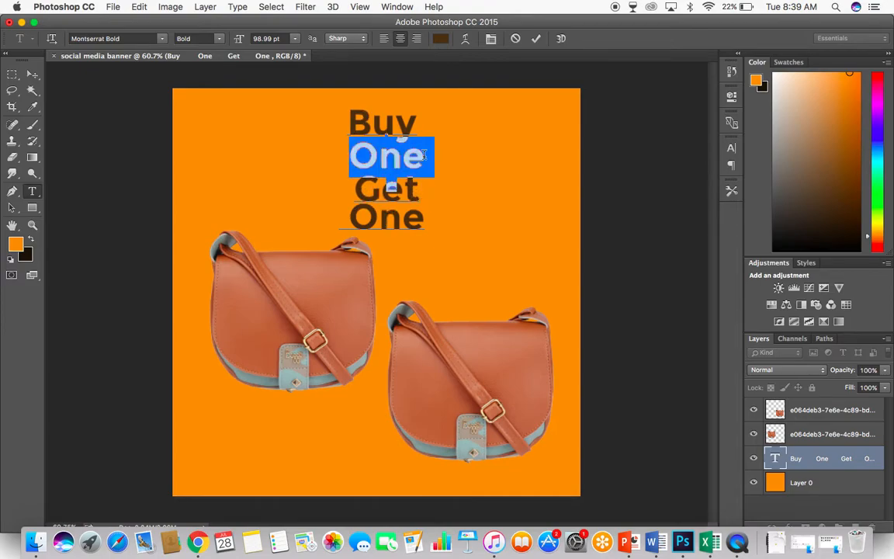
left_click(440, 38)
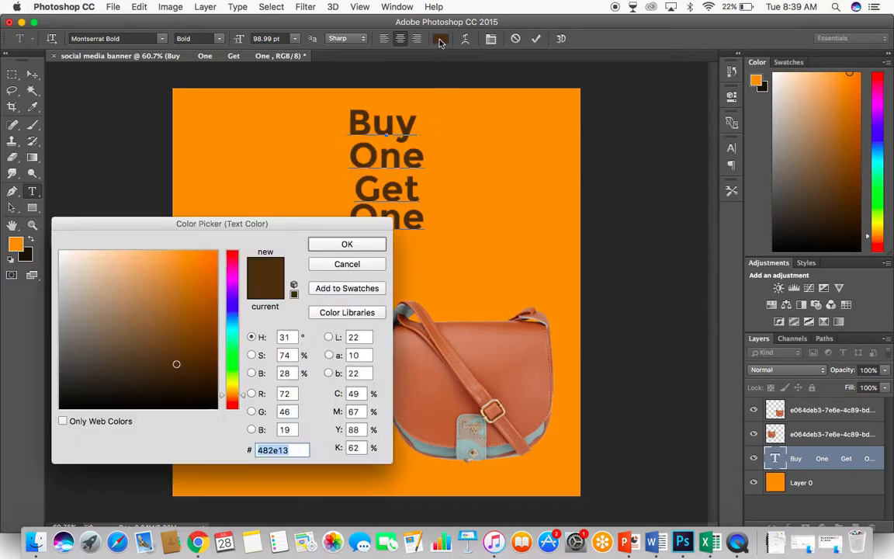
left_click(440, 456)
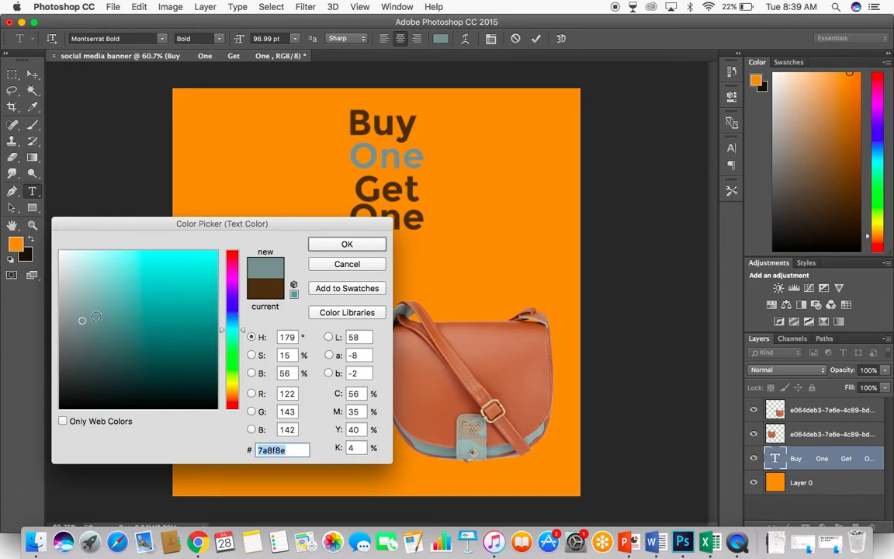
left_click_drag(84, 321, 173, 359)
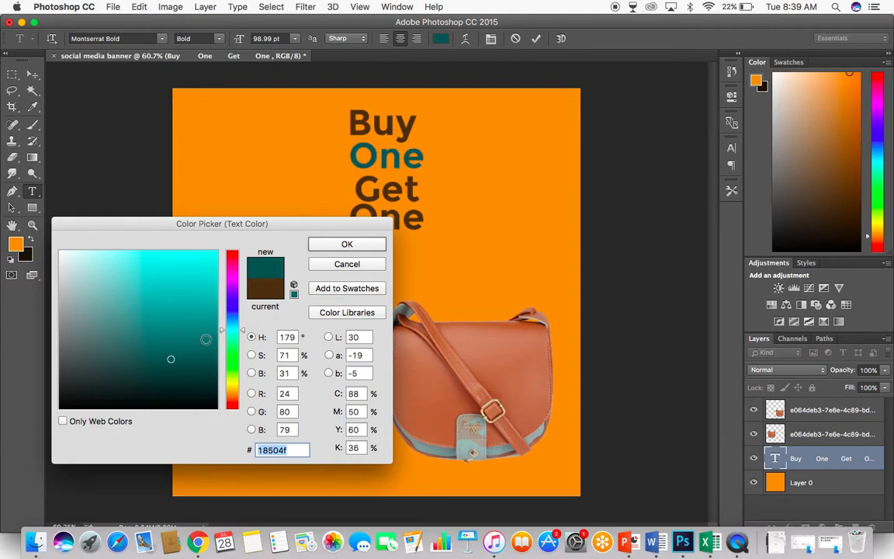
left_click(325, 247)
Recolour the headline's last "One" with the dark teal (#185150) sampled from the first "One", and commit the text
left_click(387, 145)
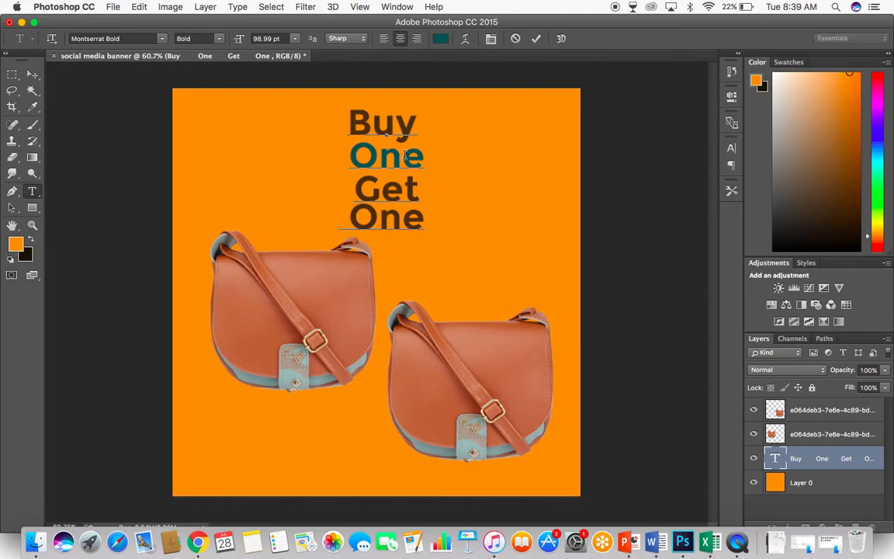
left_click_drag(423, 217, 322, 198)
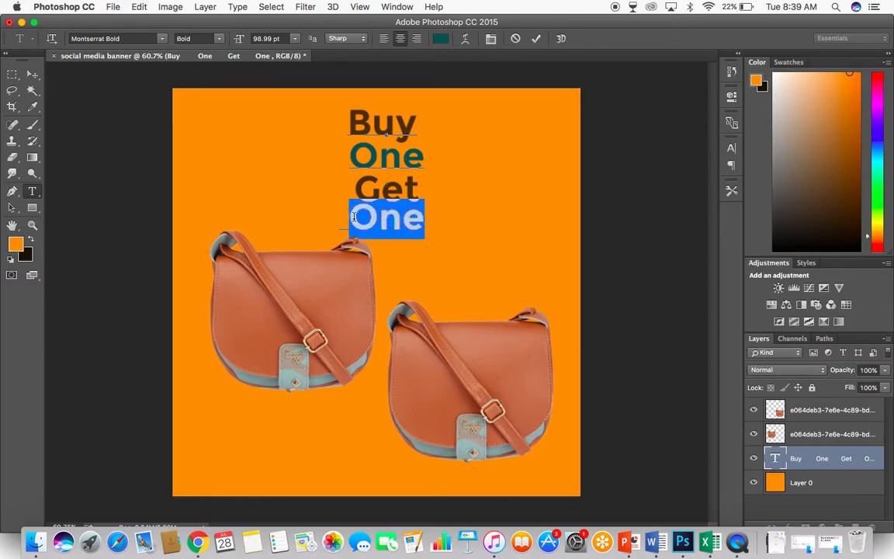
left_click(440, 39)
left_click(184, 310)
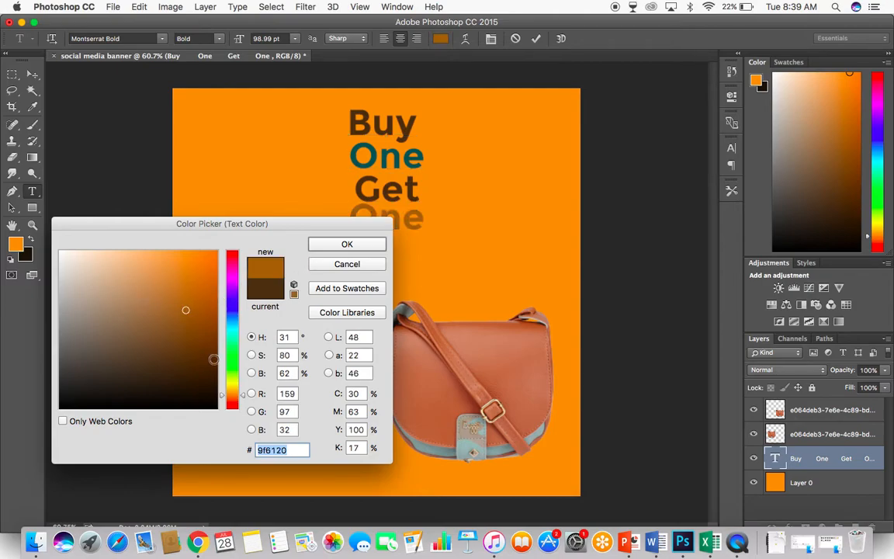
left_click(212, 360)
left_click(231, 318)
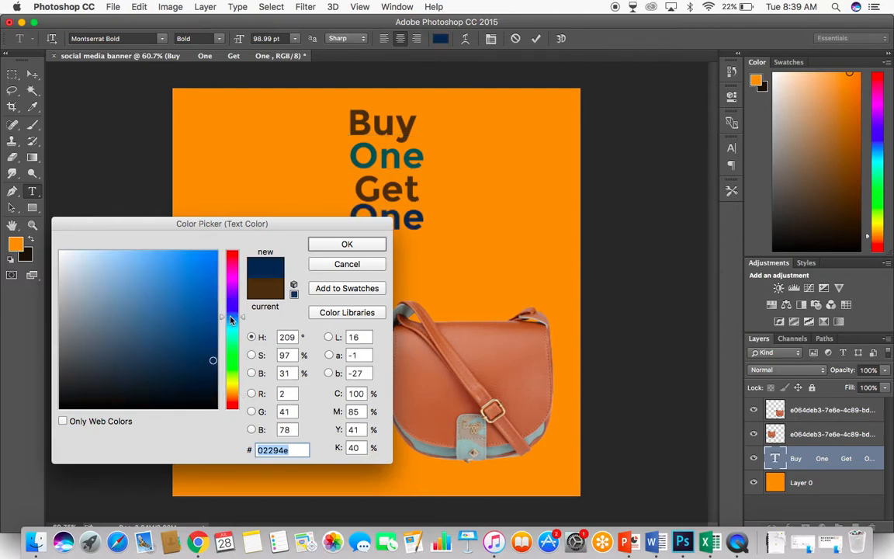
left_click(375, 160)
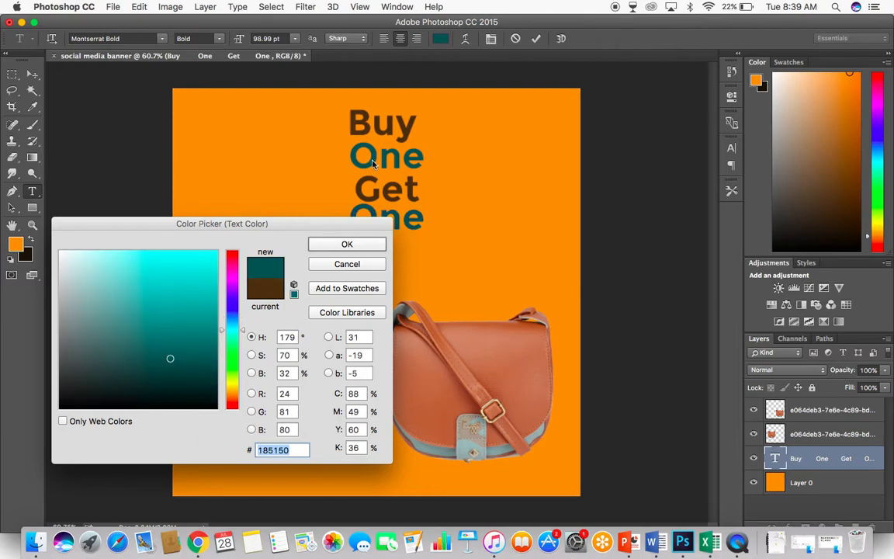
left_click(355, 245)
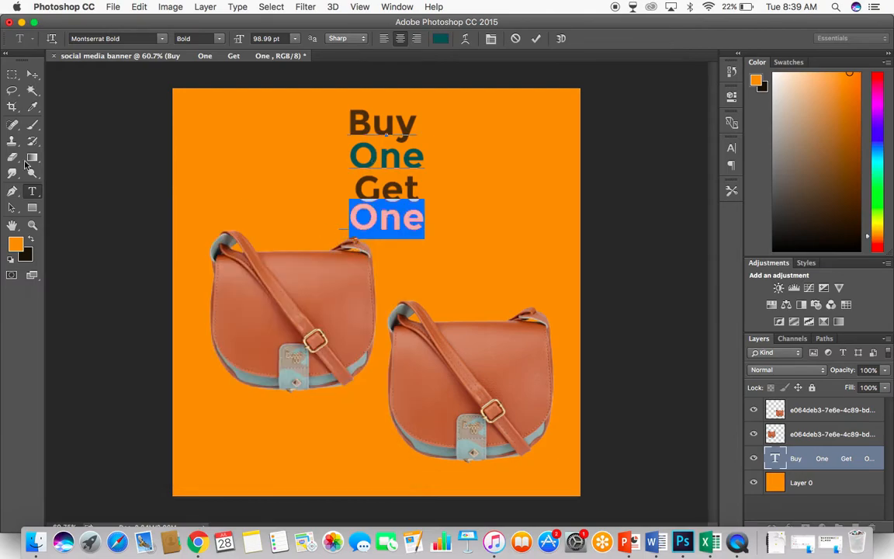
left_click(33, 74)
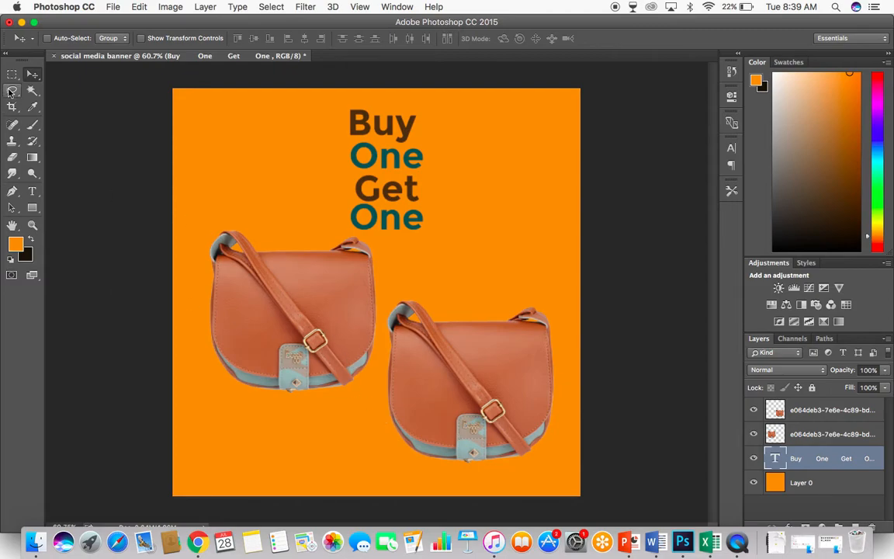
Marquee-select a wide, short rectangle below the left handbag and create a new layer for it
left_click_drag(12, 75, 53, 68)
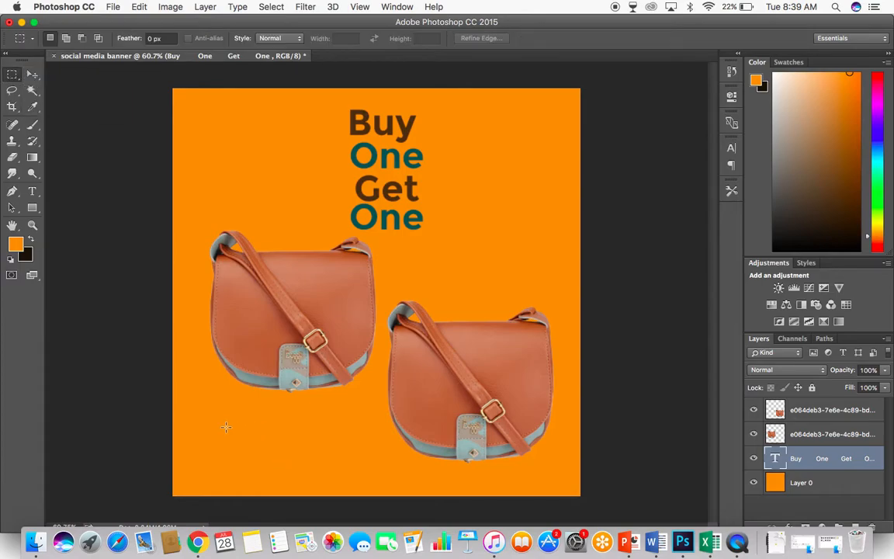
left_click_drag(220, 443, 339, 476)
left_click(854, 527)
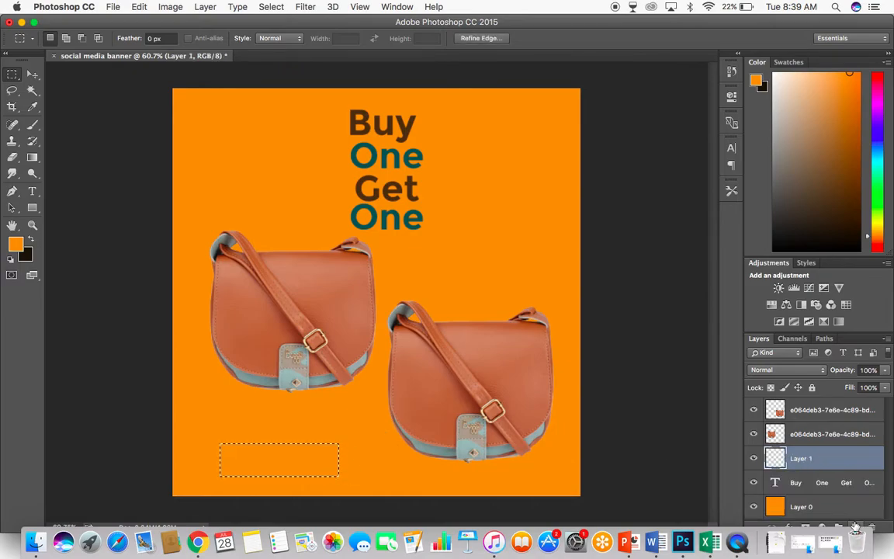
Fill the selected rectangle with the brown (#b96e4f) sampled from the right handbag, and deselect it
left_click(19, 249)
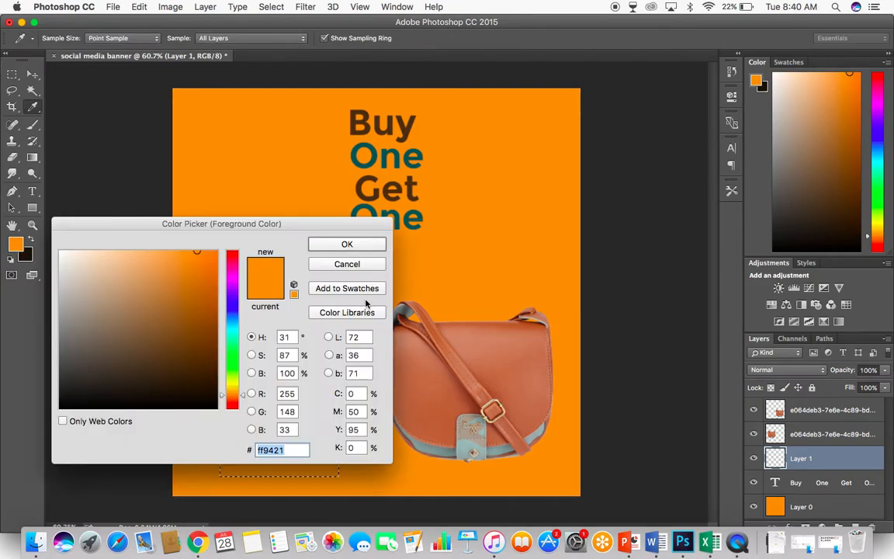
left_click(434, 385)
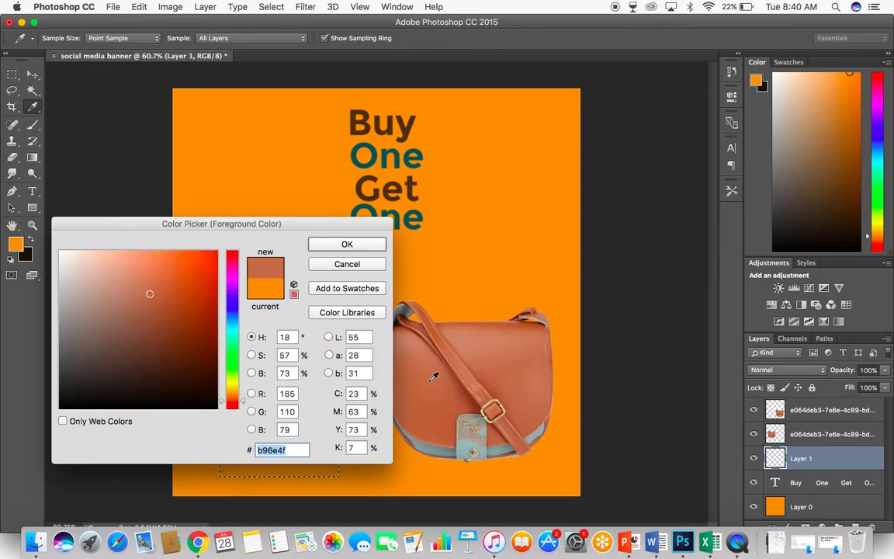
left_click(342, 245)
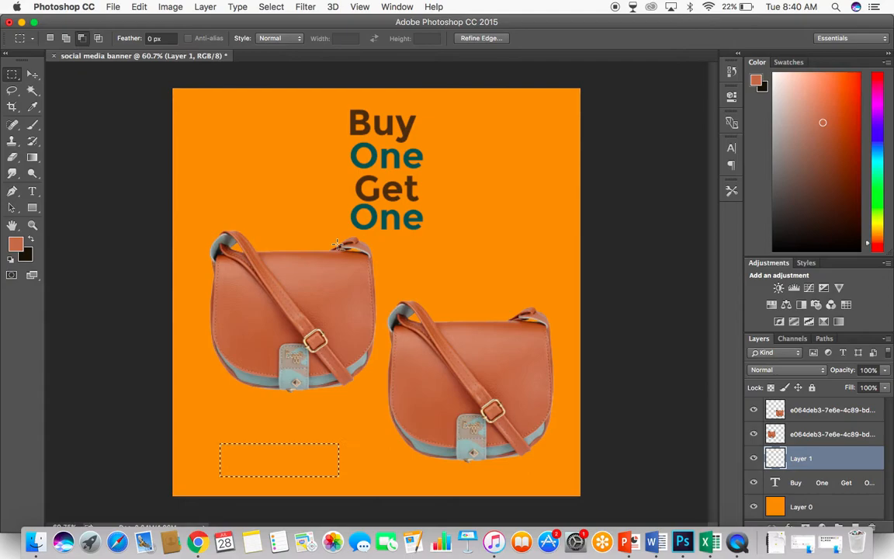
key("alt+BackSpace")
key("super+d")
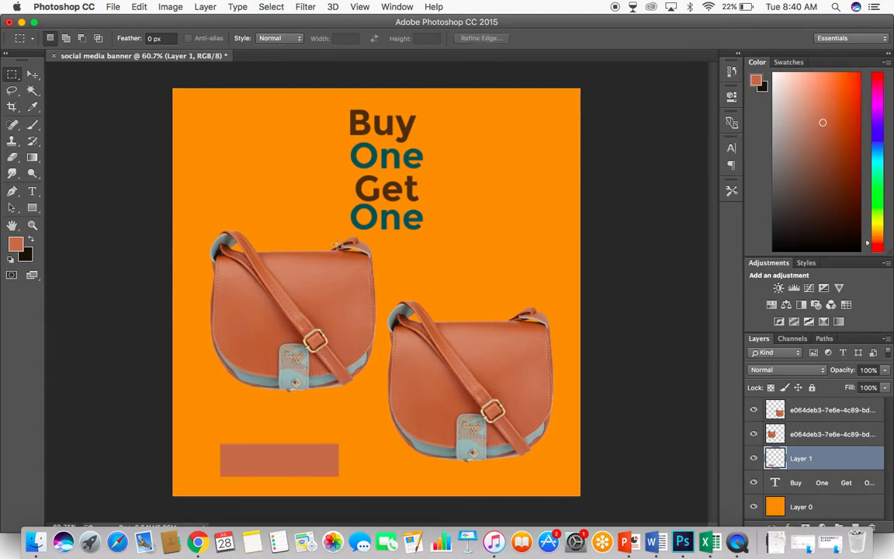
Add the text "SHOP NOW" over the brown rectangle and colour it the headline's dark teal (#185150)
left_click(32, 192)
left_click(247, 456)
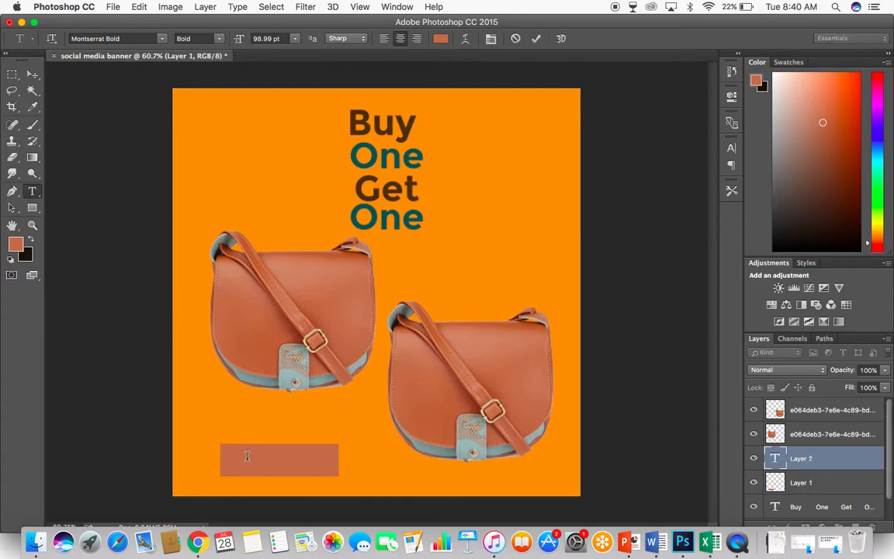
type("SHOP ")
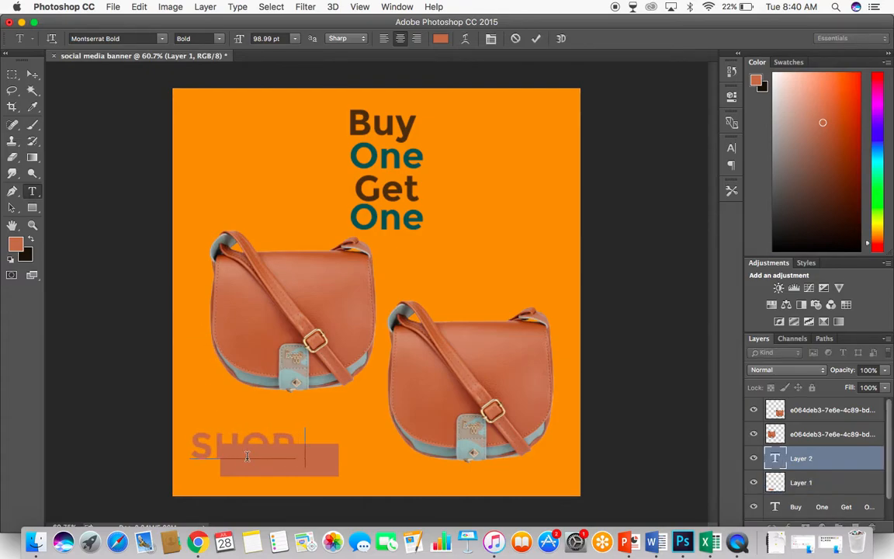
type("NOW")
key("super+a")
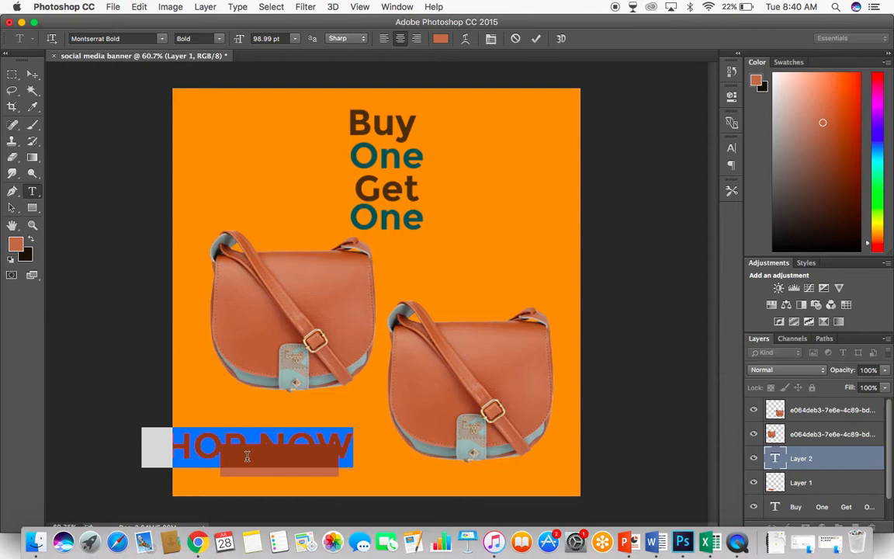
left_click(439, 39)
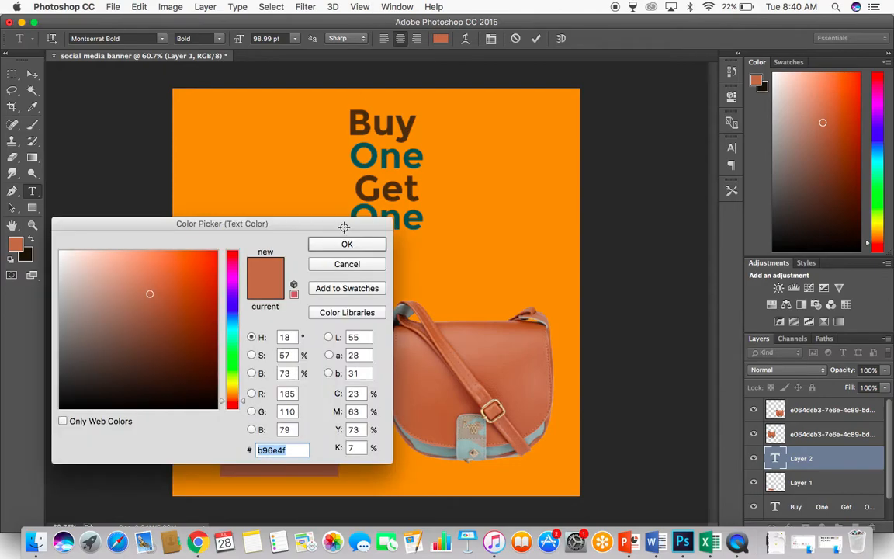
left_click(371, 161)
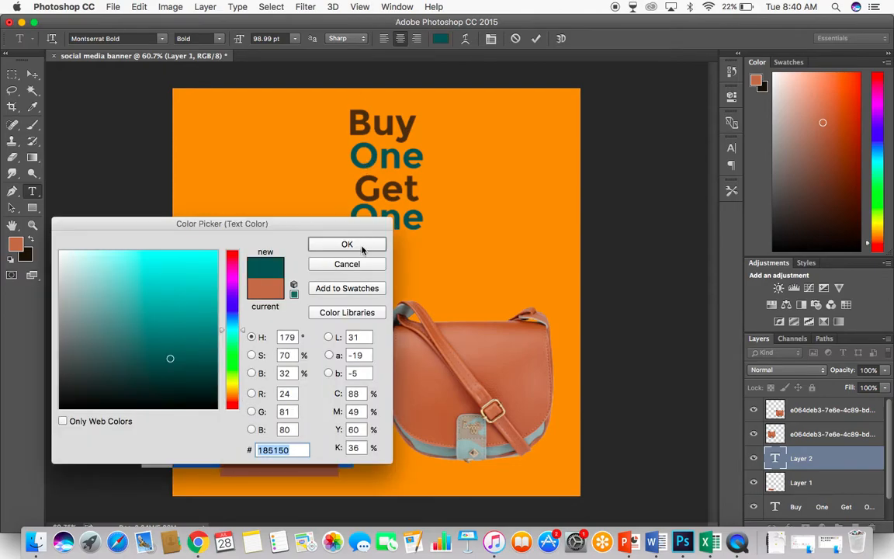
left_click(347, 243)
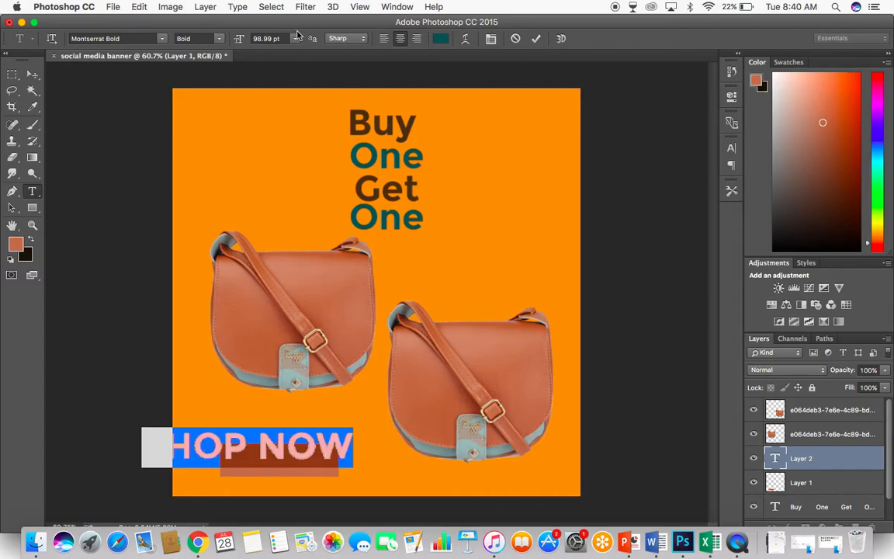
Shrink the "SHOP NOW" text to fit the brown rectangle and centre it on the rectangle
left_click_drag(228, 40, 207, 45)
left_click(32, 74)
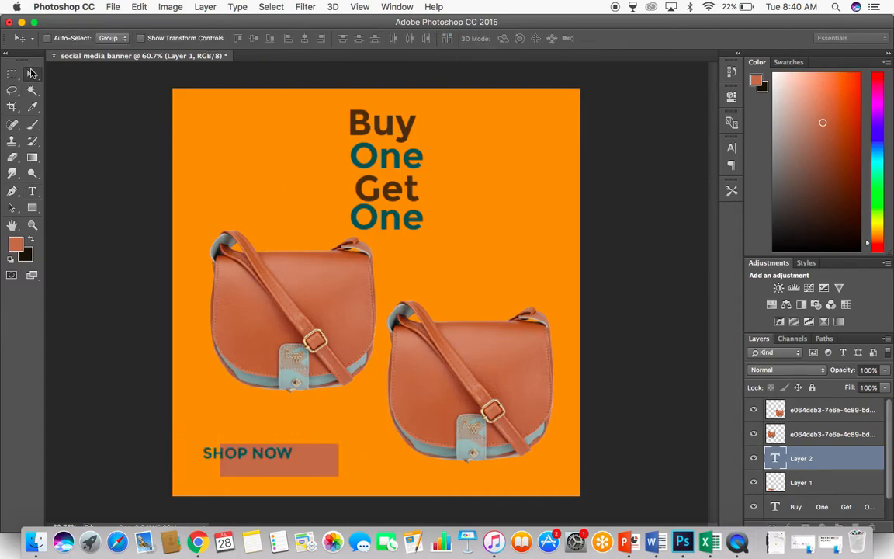
left_click_drag(236, 458, 264, 466)
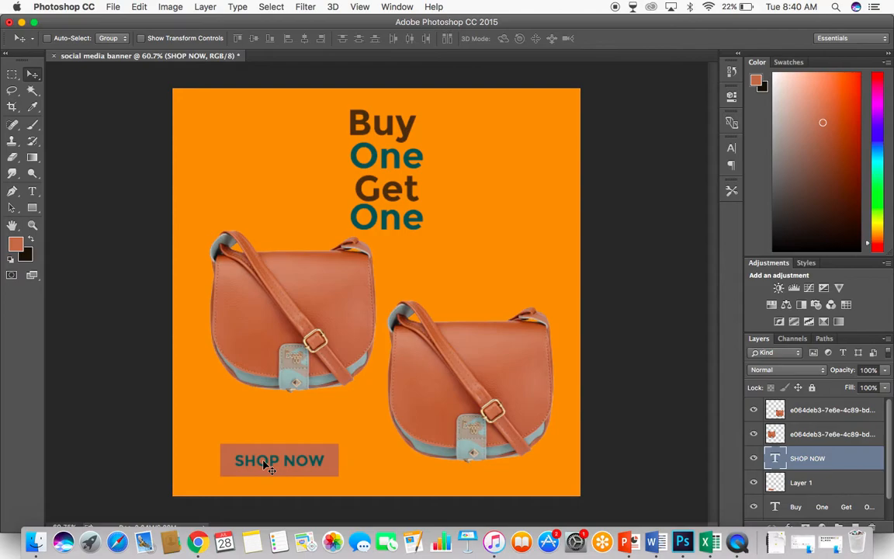
Identify the layer of the rectangle behind "SHOP NOW" by toggling its visibility, and select that layer
scroll(753, 465, "down", 2)
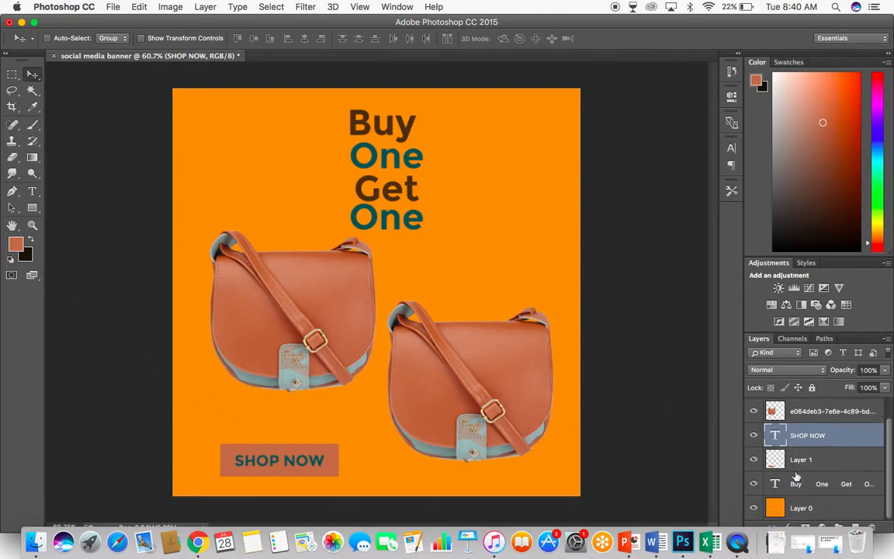
left_click(754, 460)
left_click(753, 460)
left_click(753, 461)
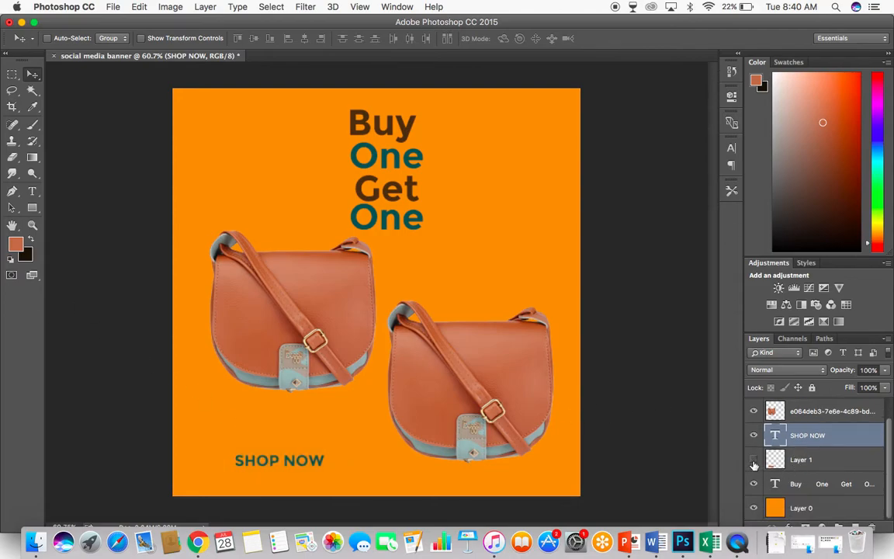
left_click(754, 460)
left_click(804, 460)
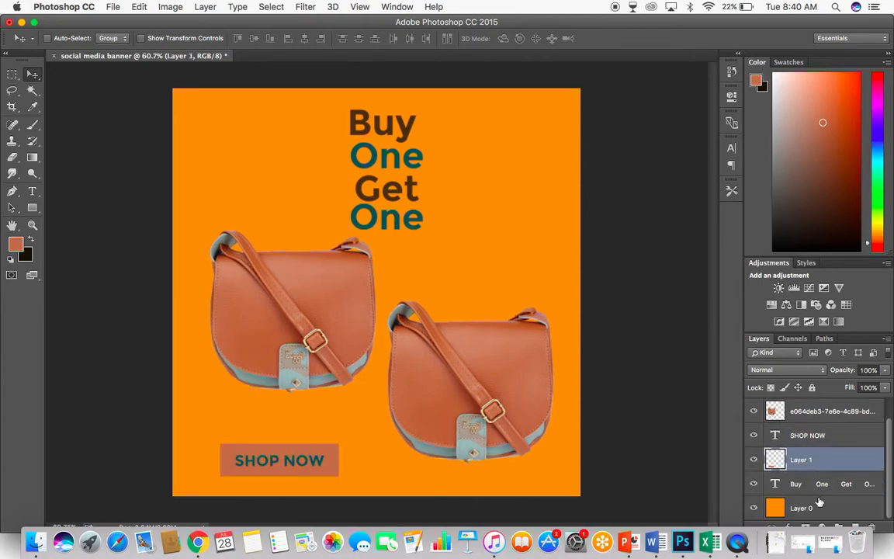
left_click(819, 505)
left_click(810, 461)
Apply a Color Overlay in a dark greyish brown to the rectangle behind "SHOP NOW"
double_click(776, 459)
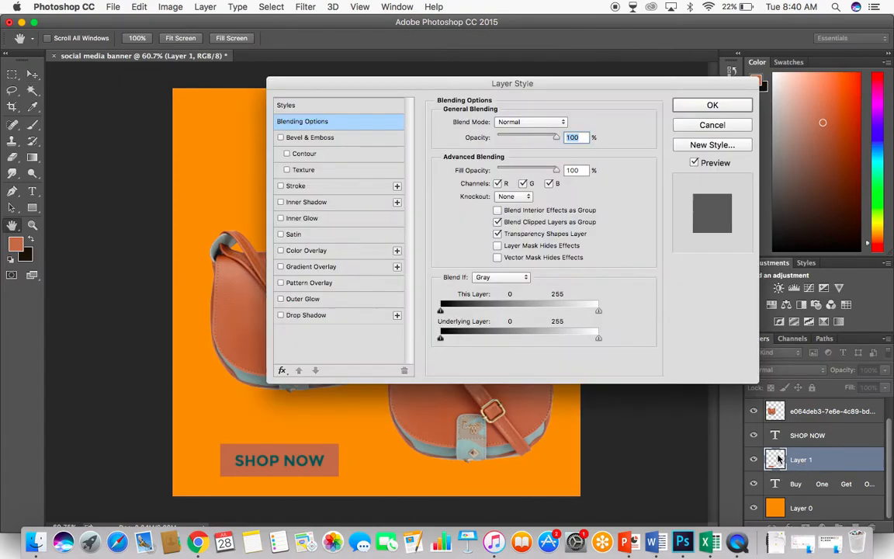
left_click(293, 250)
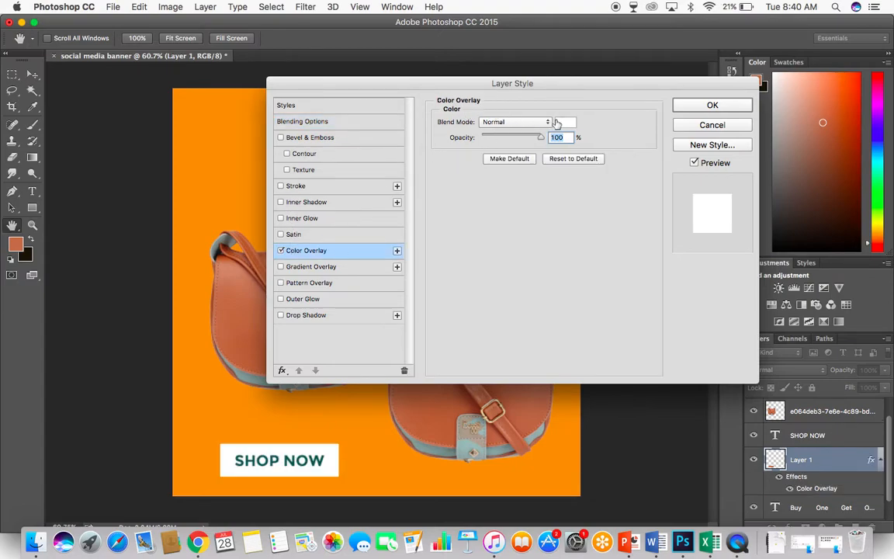
left_click(565, 122)
left_click(184, 301)
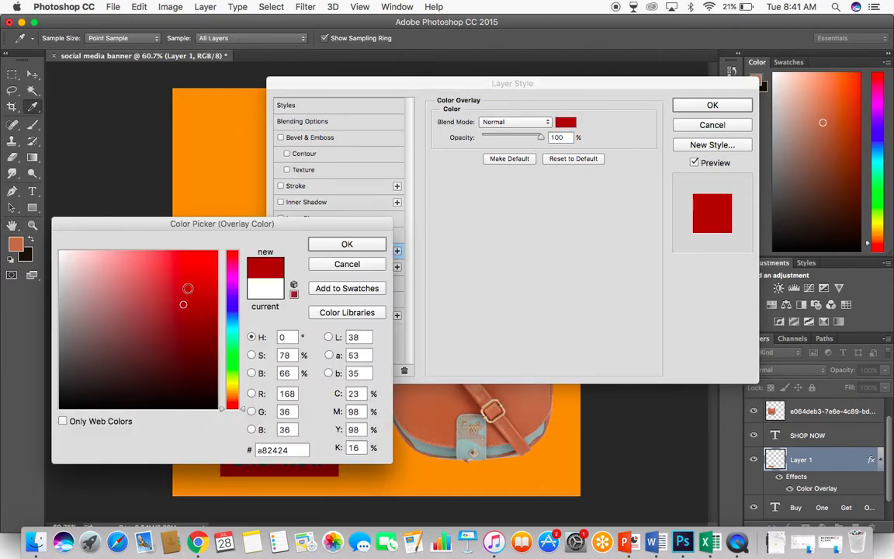
left_click_drag(228, 225, 595, 257)
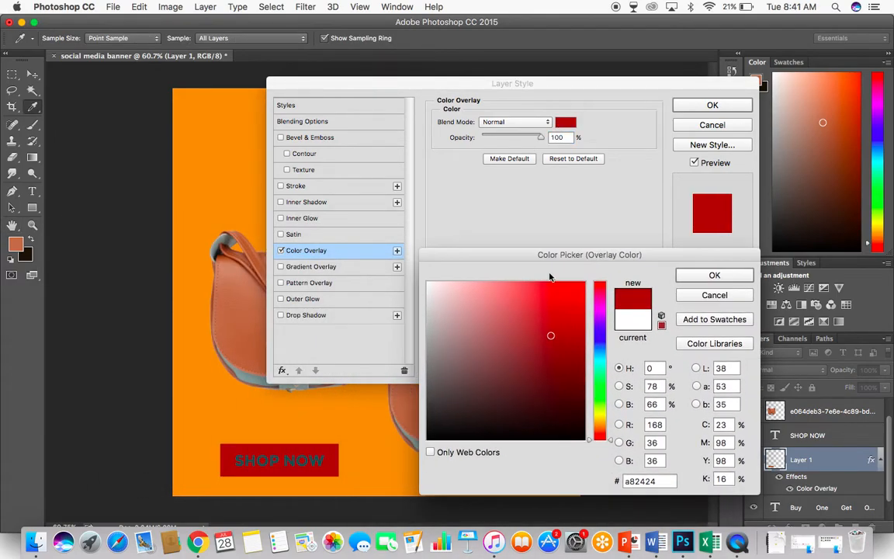
mouse_move(492, 319)
left_mouse_down()
mouse_move(488, 313)
mouse_move(485, 388)
mouse_move(496, 423)
mouse_move(508, 395)
mouse_move(537, 403)
mouse_move(454, 433)
left_mouse_up()
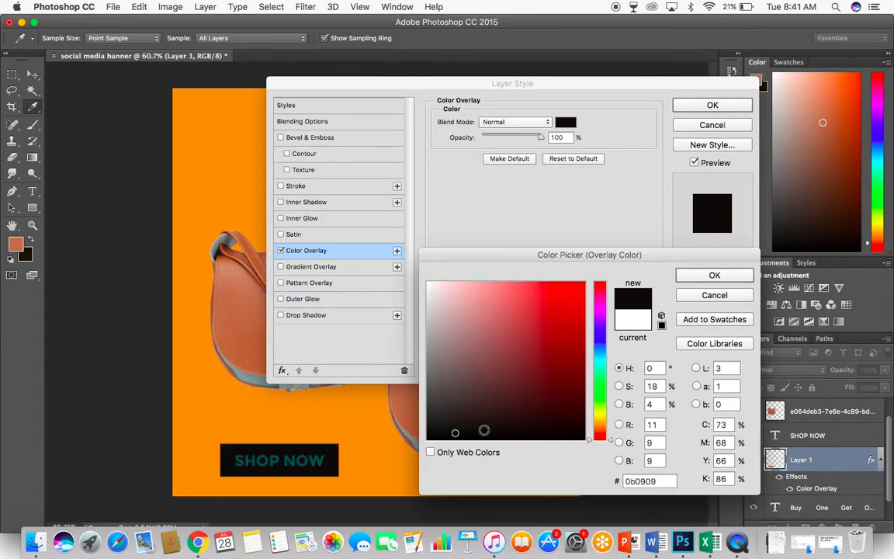
left_click(456, 405)
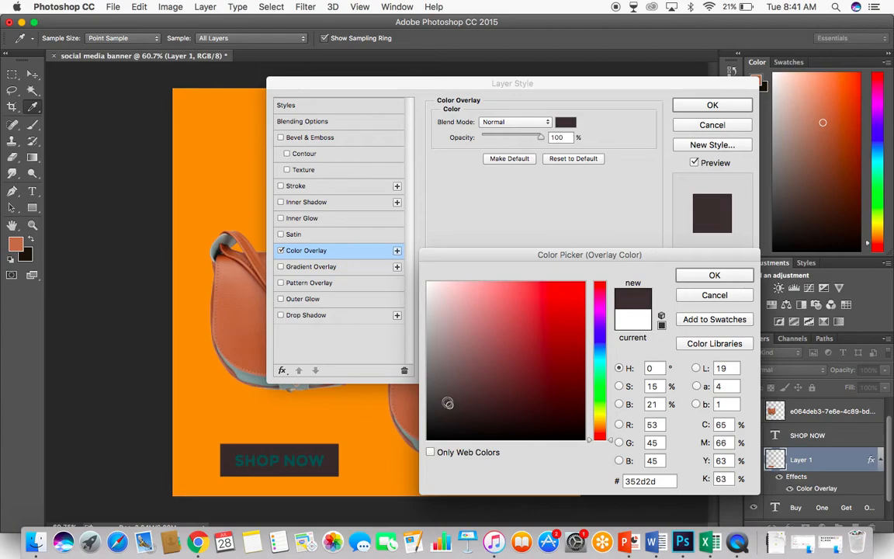
left_click(445, 399)
left_click(712, 276)
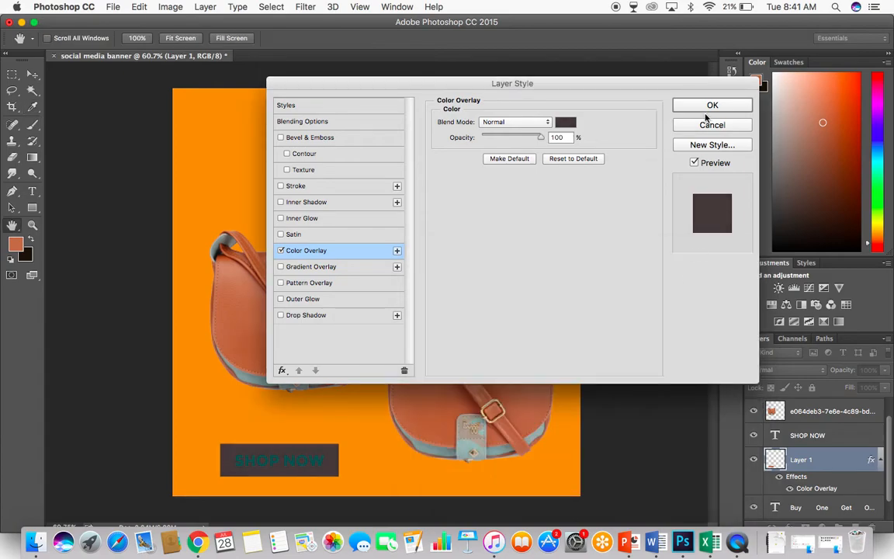
left_click(710, 106)
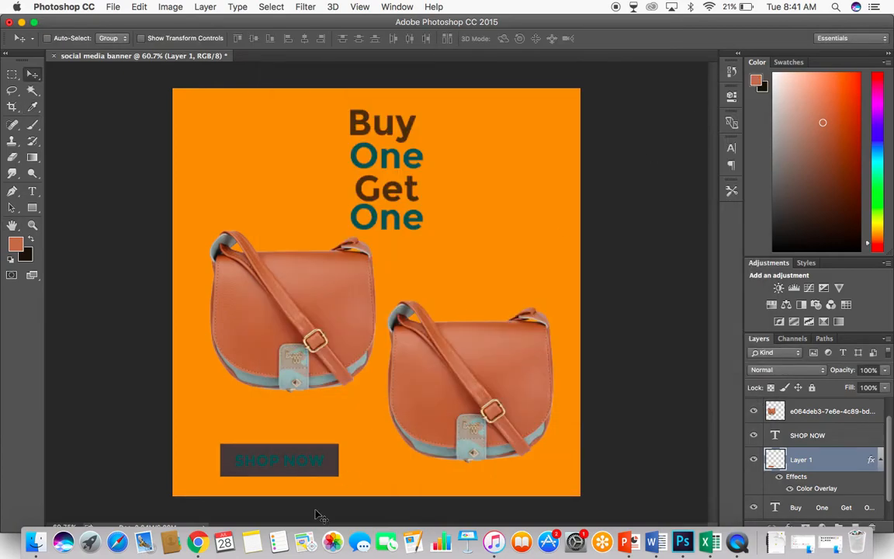
Recolour the whole "SHOP NOW" text white (#ffffff)
right_click(272, 460)
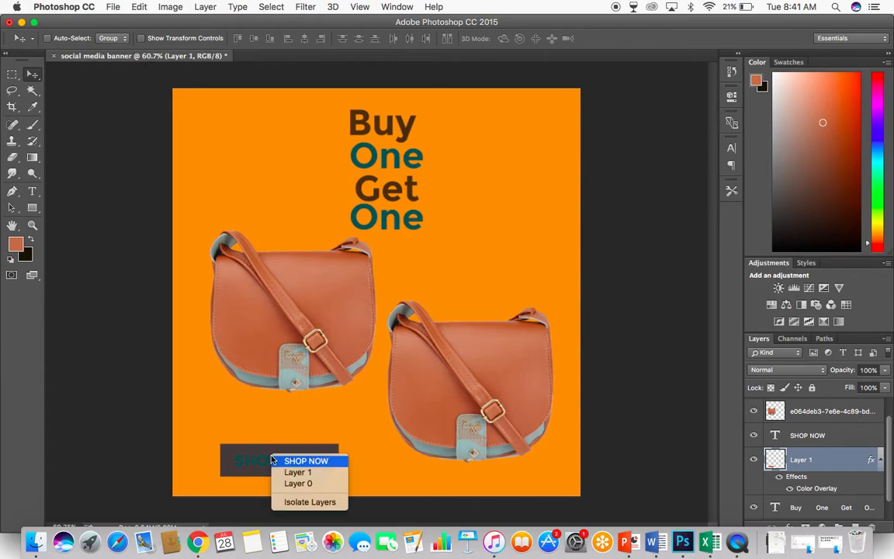
left_click(305, 461)
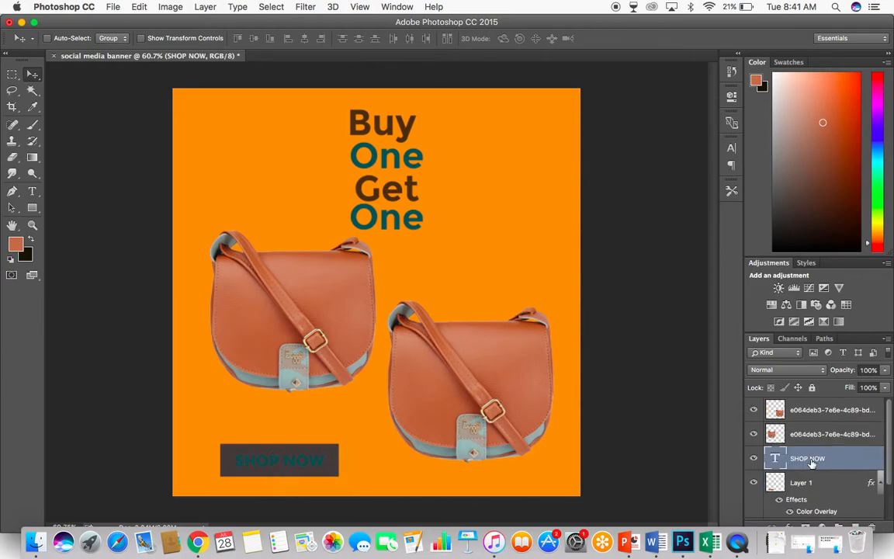
left_click(32, 191)
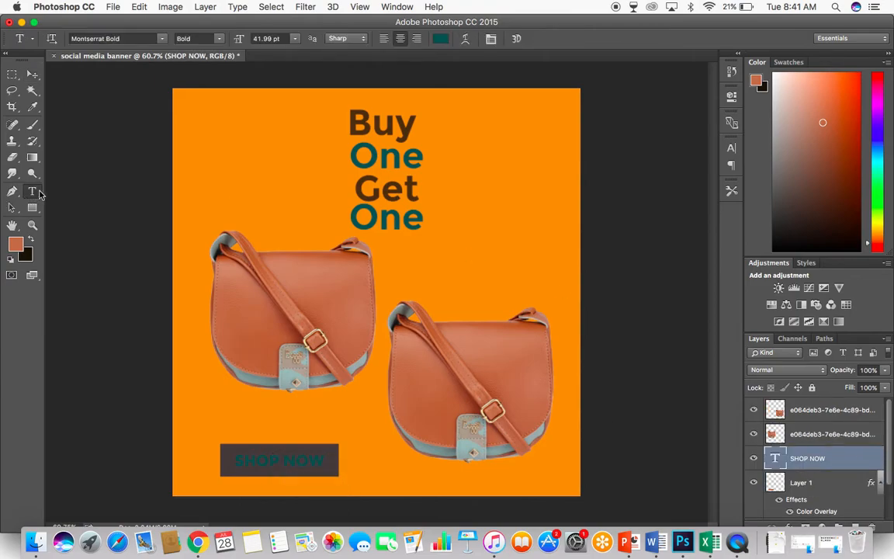
left_click(247, 462)
key("super+a")
left_click(440, 39)
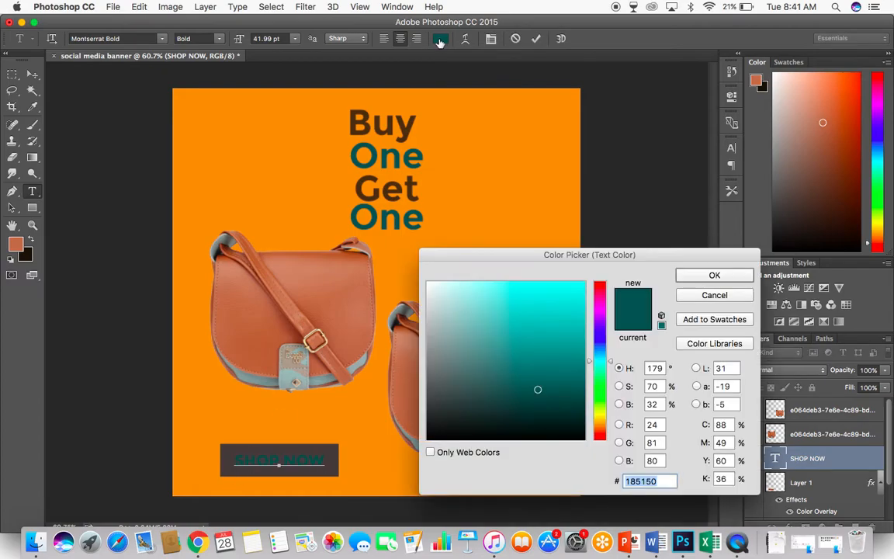
type("ffffff")
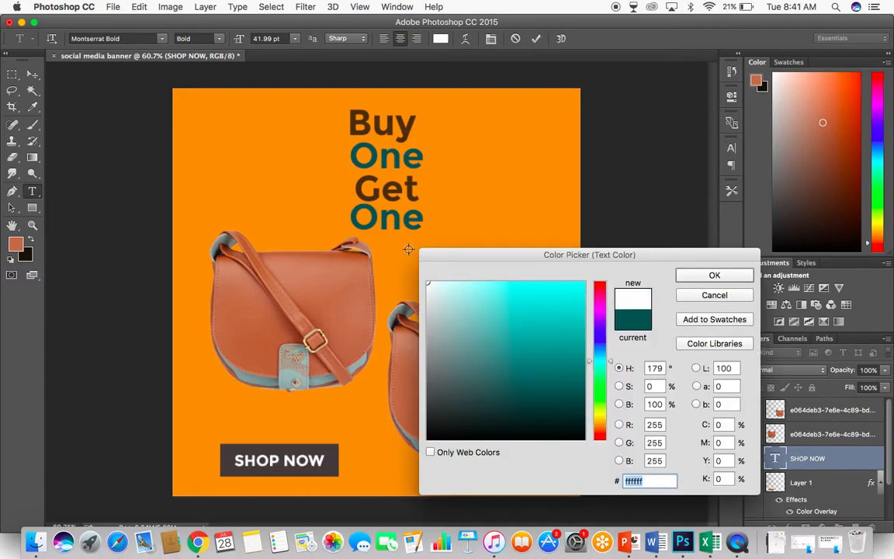
left_click(692, 277)
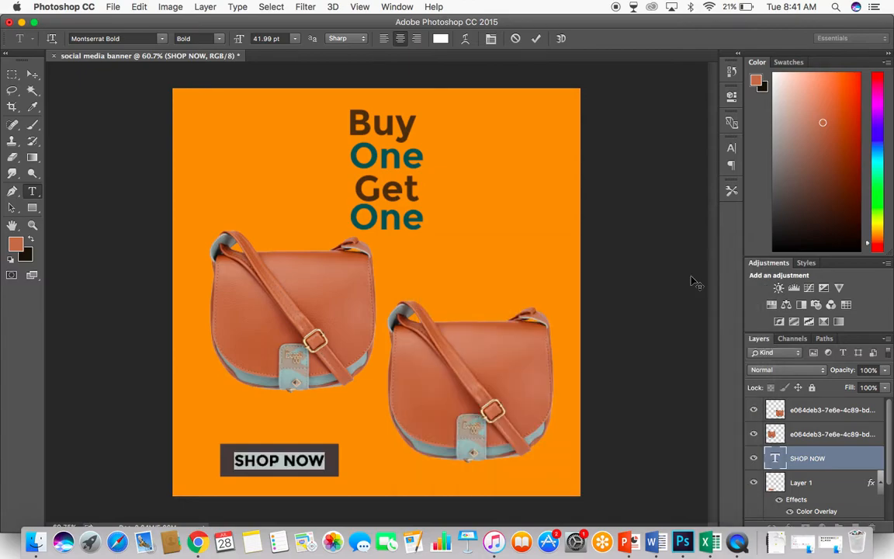
left_click(32, 73)
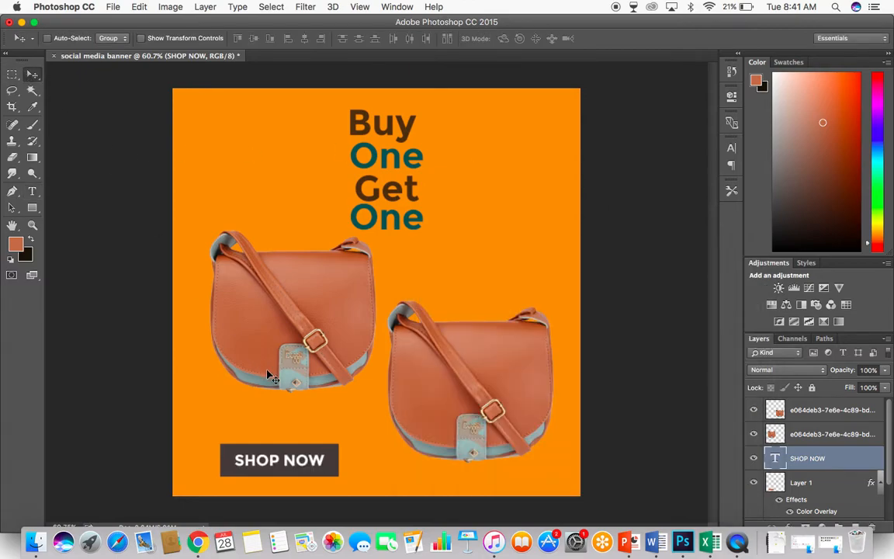
Switch to Chrome and check whether the Myntra logo on the handbag's product page can be saved as an image
left_click(199, 545)
left_click(22, 187)
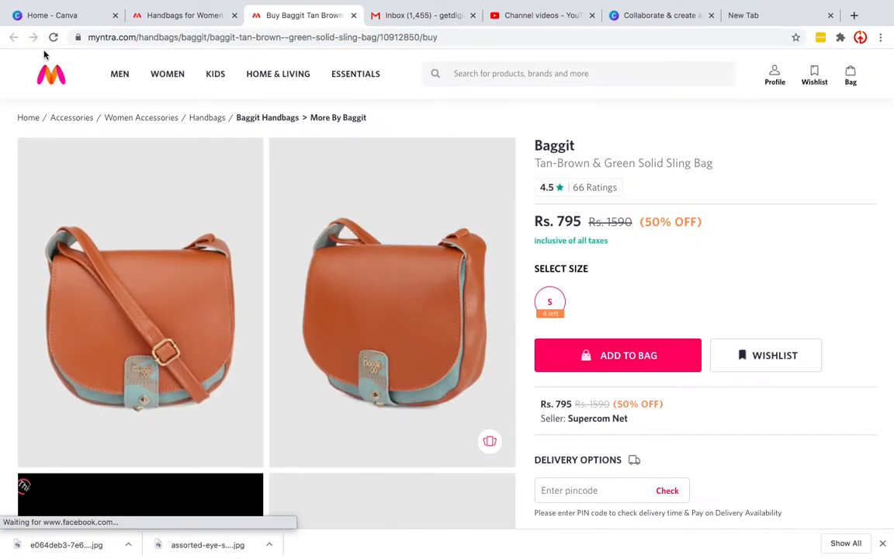
right_click(52, 70)
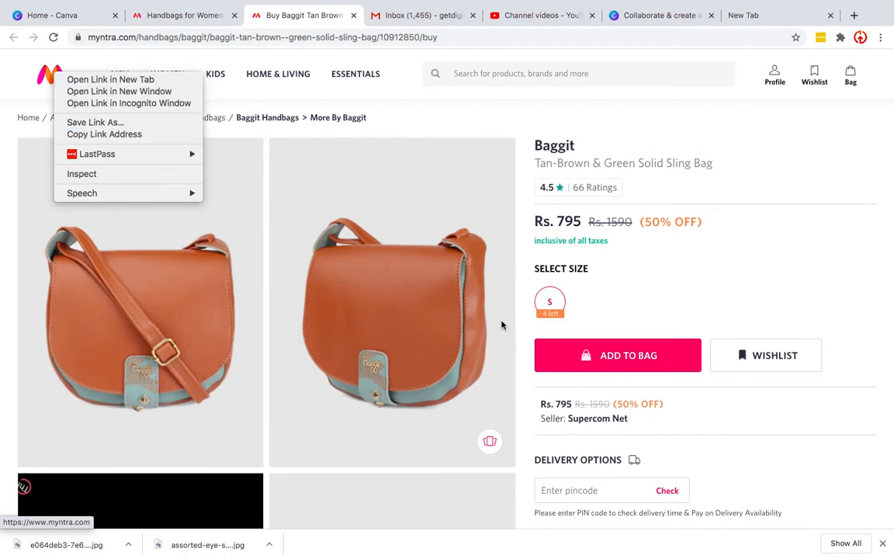
left_click(706, 204)
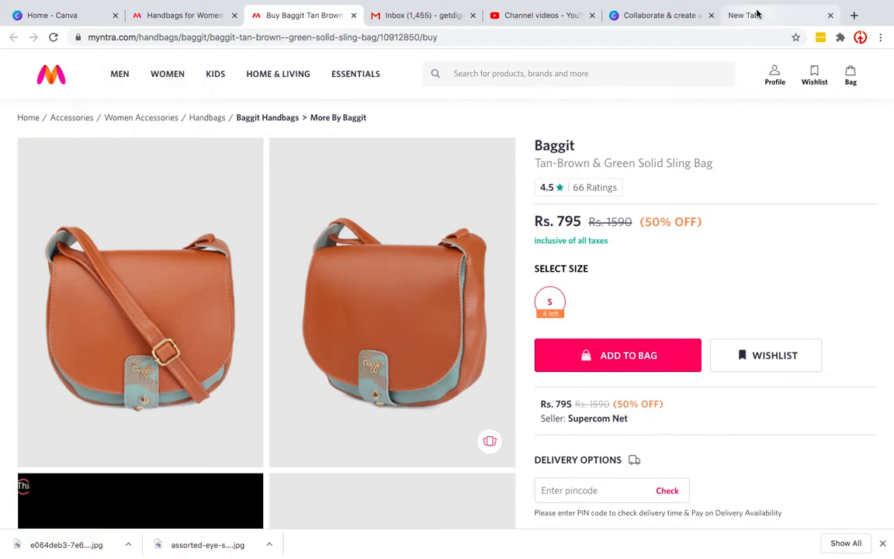
Search Google Images for "MYNTRA LOGO PNG" in the empty browser tab
left_click(757, 14)
left_click(353, 262)
type("MY")
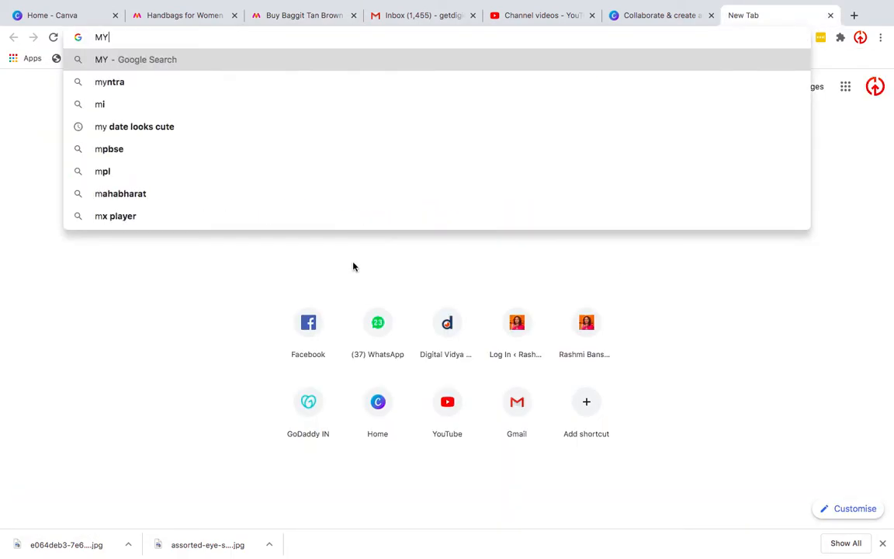
type("NTRA LOGO PNG")
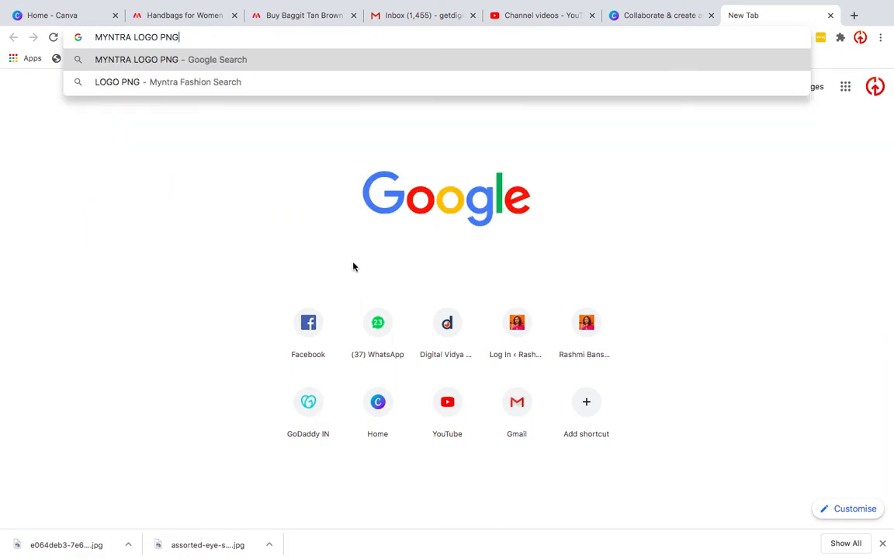
key("Return")
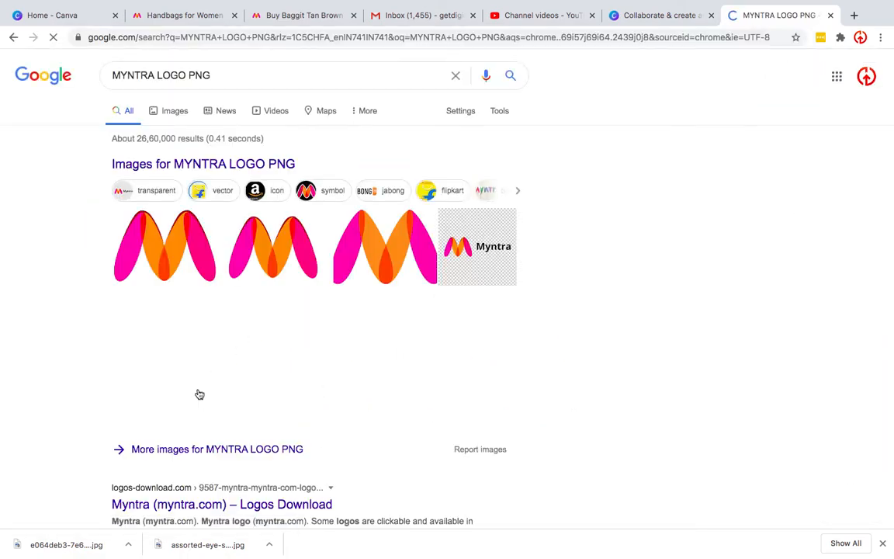
left_click(171, 115)
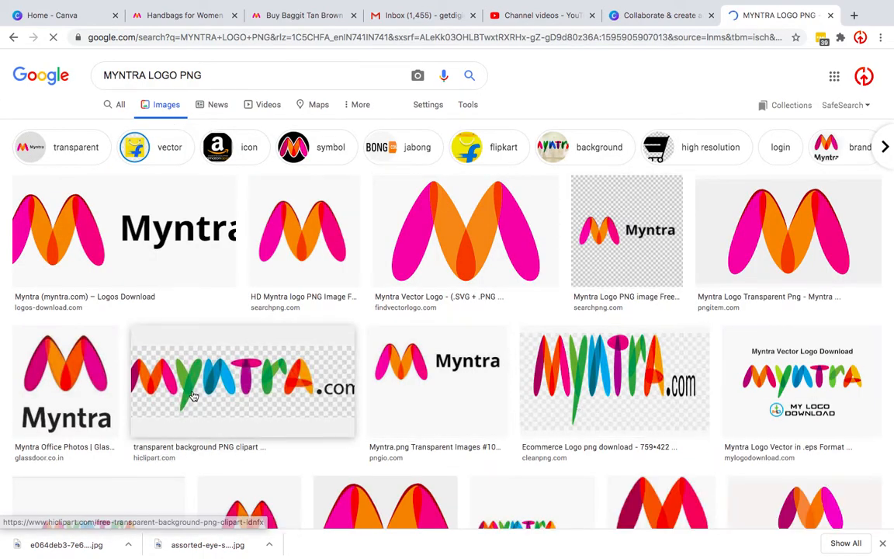
Save the multicoloured Myntra.com logo from HiClipart as a JPEG image in the Downloads folder
left_click(194, 397)
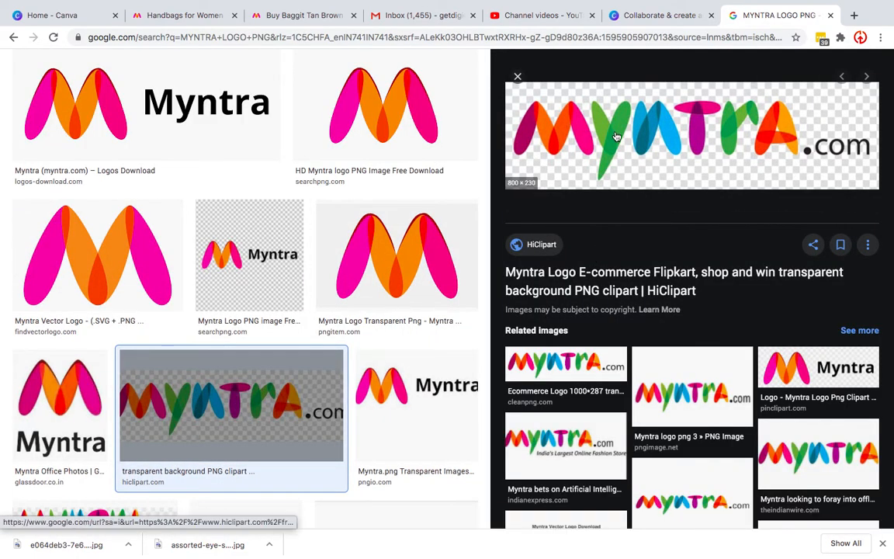
right_click(616, 137)
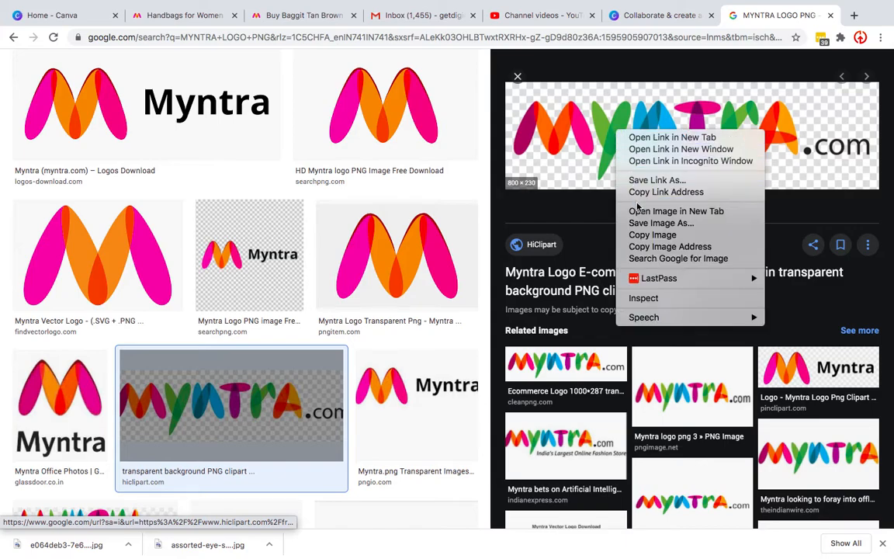
left_click(661, 222)
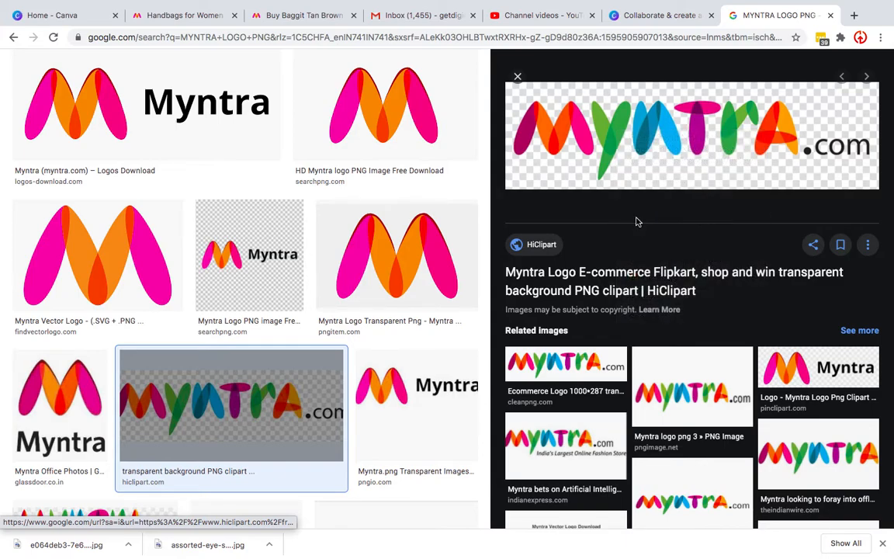
left_click(636, 308)
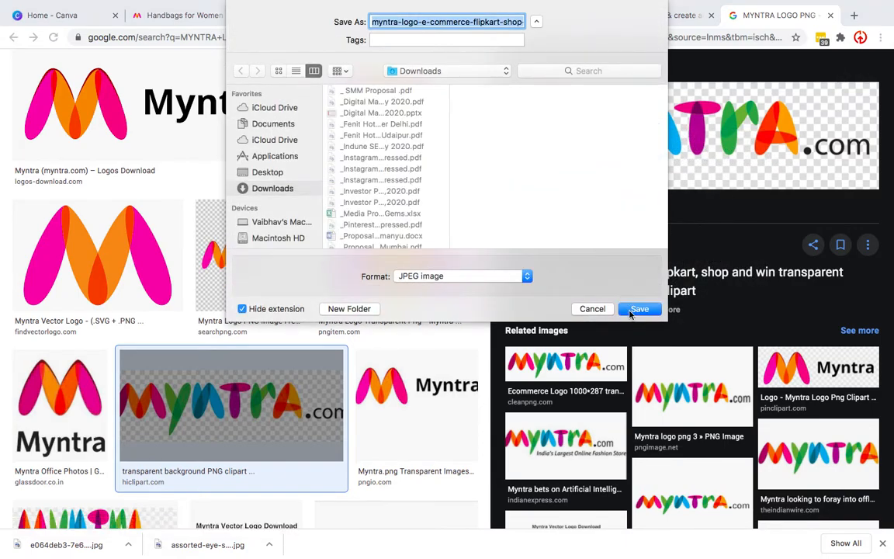
Preview the stacked Myntra logo with the tagline from PNGio among the image results, then close the preview
scroll(487, 347, "down", 2)
scroll(552, 128, "down", 4)
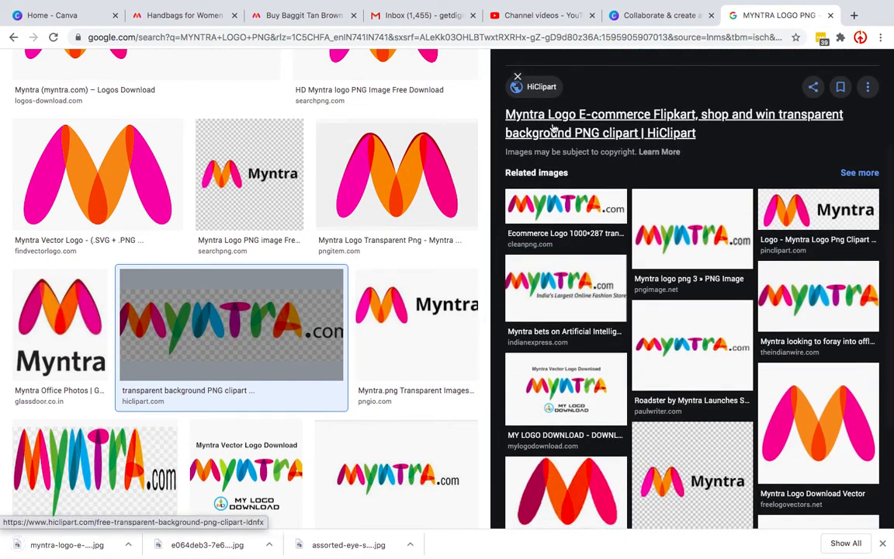
left_click(517, 76)
scroll(249, 419, "down", 3)
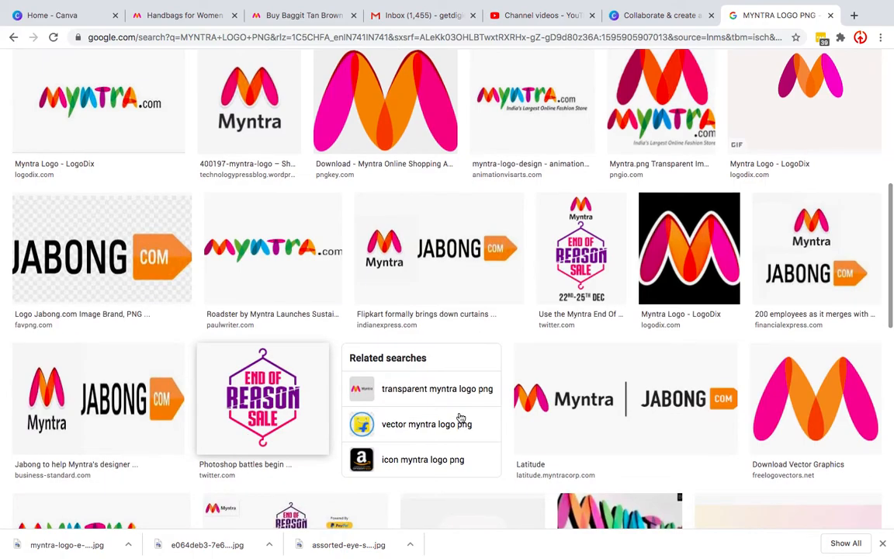
left_click(661, 115)
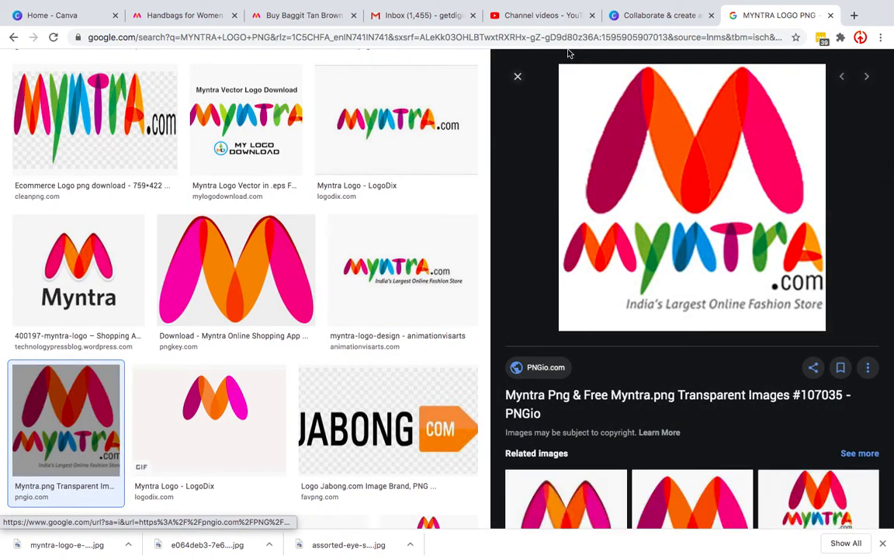
left_click(519, 77)
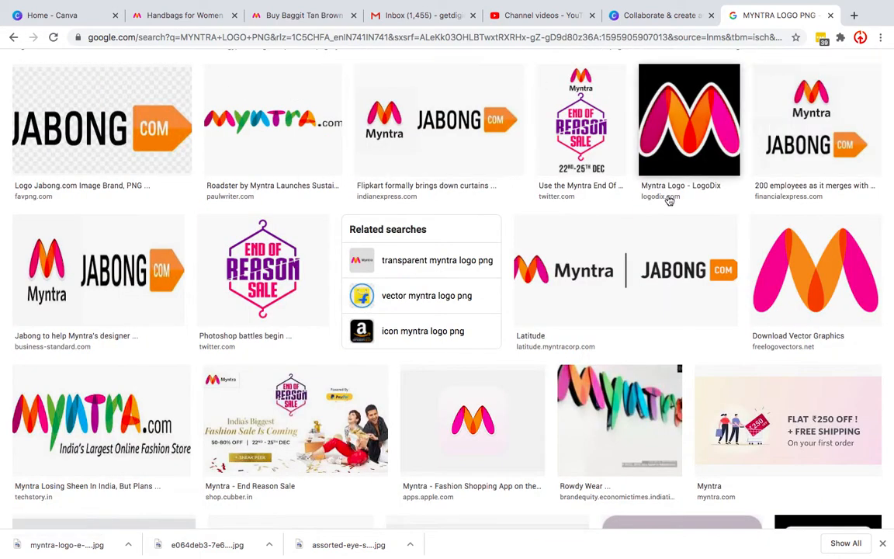
Look through the remaining Myntra logo image results for a version that suits the banner
scroll(479, 206, "up", 5)
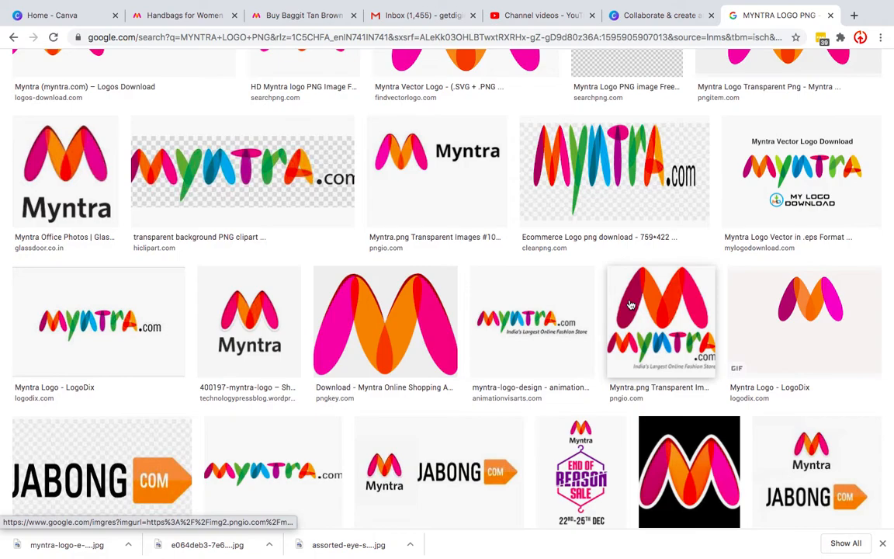
scroll(631, 304, "up", 3)
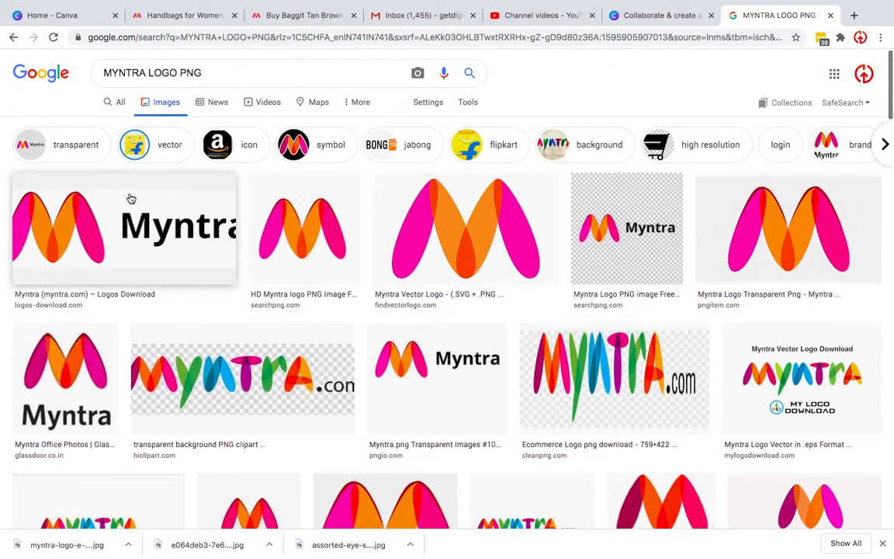
scroll(131, 198, "down", 1)
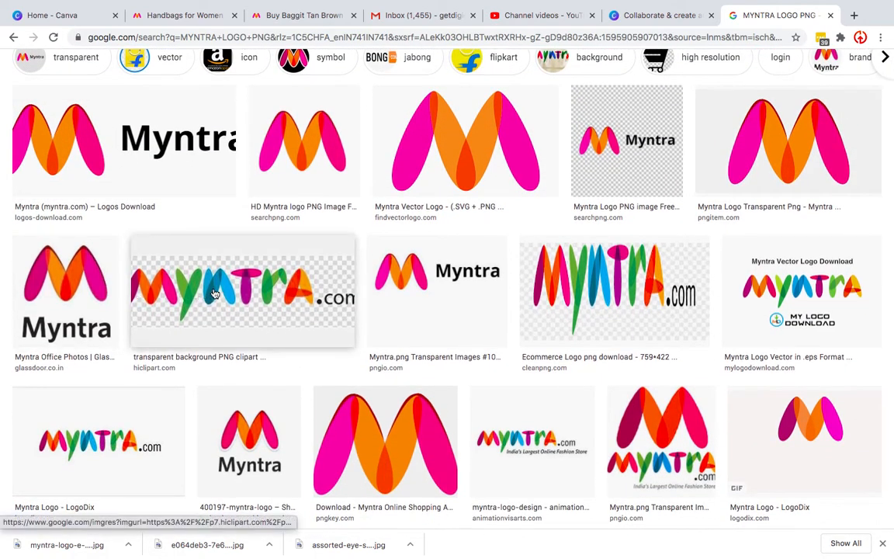
scroll(214, 293, "down", 2)
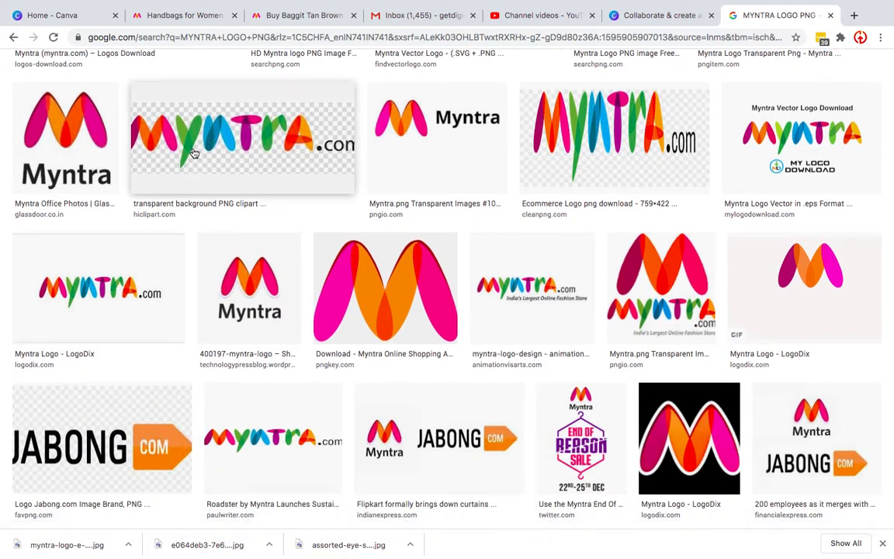
scroll(123, 419, "down", 6)
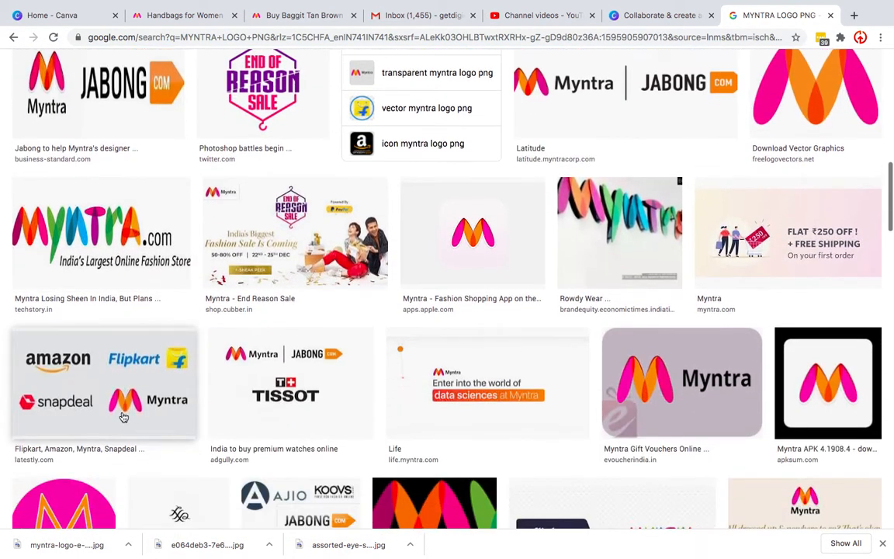
scroll(375, 299, "down", 3)
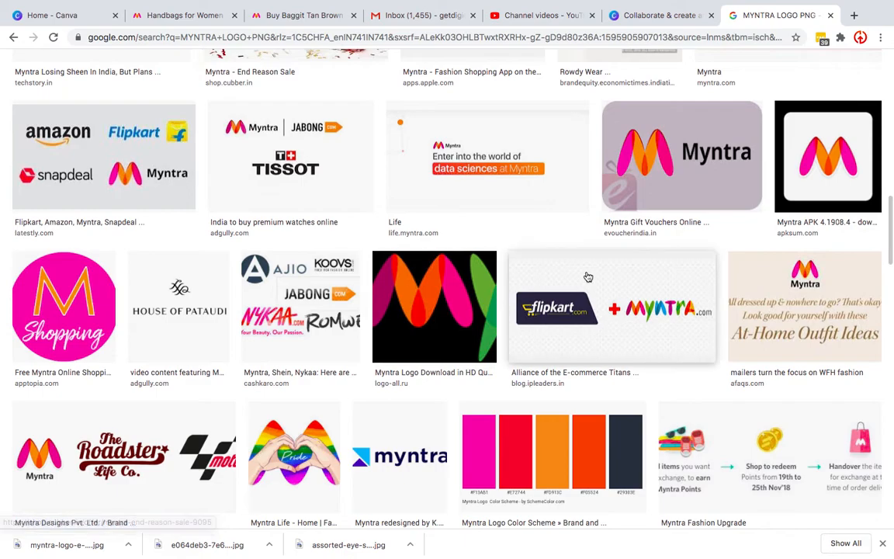
scroll(356, 326, "down", 1)
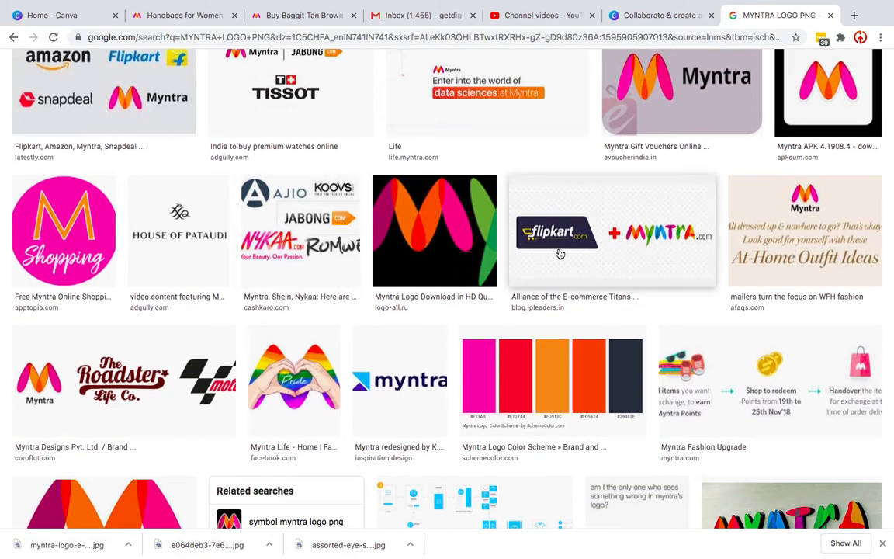
scroll(559, 253, "down", 3)
scroll(559, 253, "down", 2)
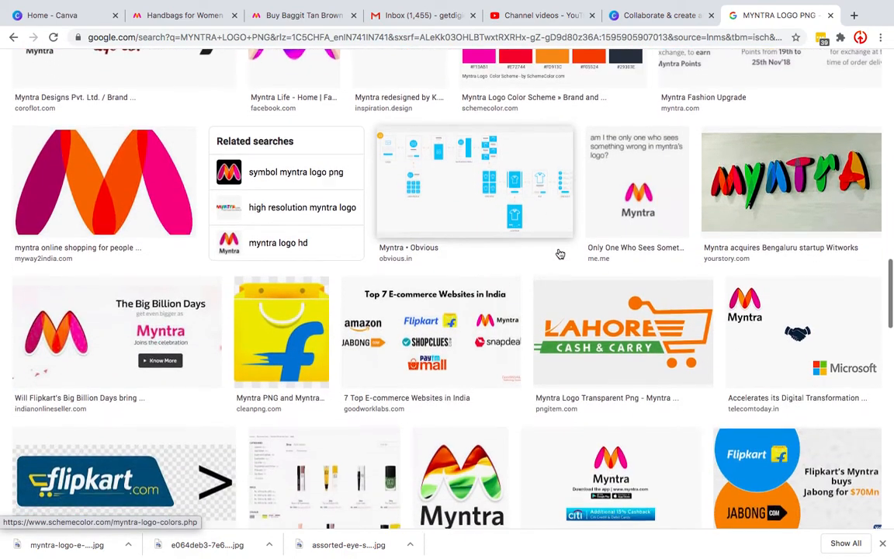
scroll(559, 253, "down", 2)
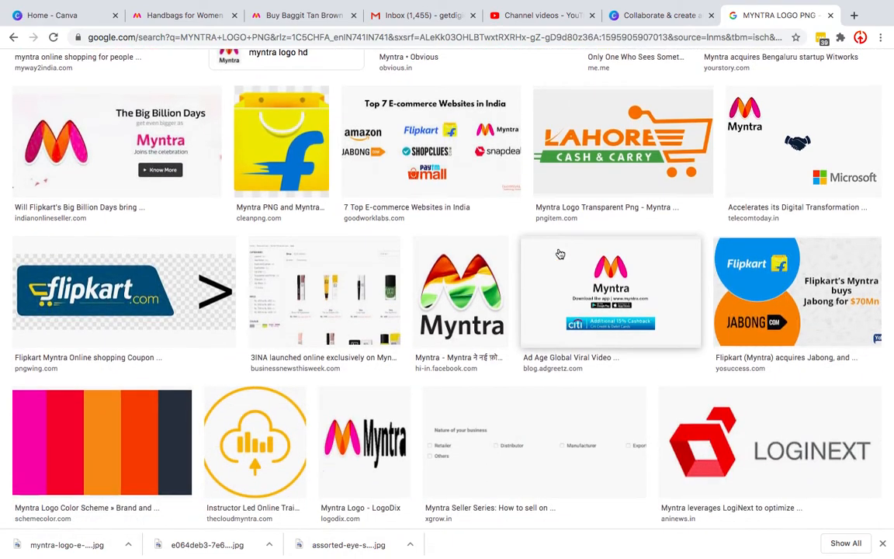
scroll(559, 254, "up", 12)
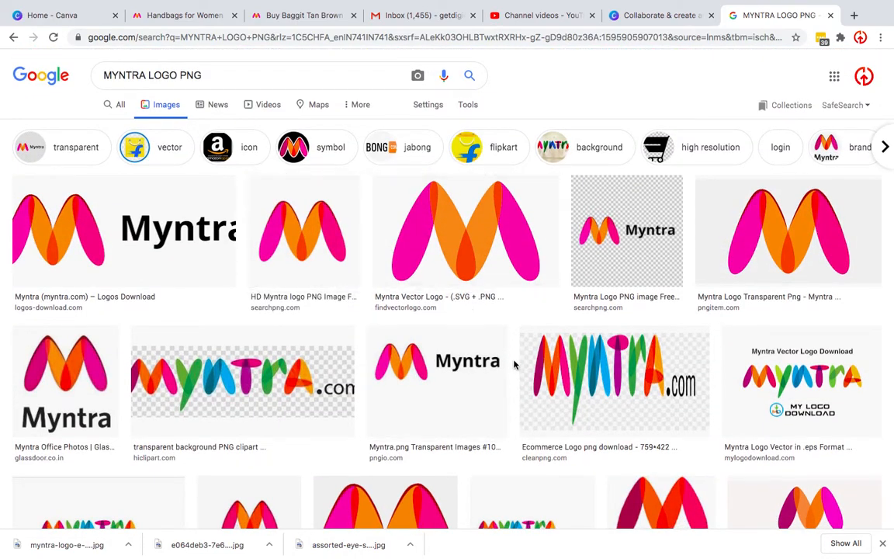
left_click(614, 254)
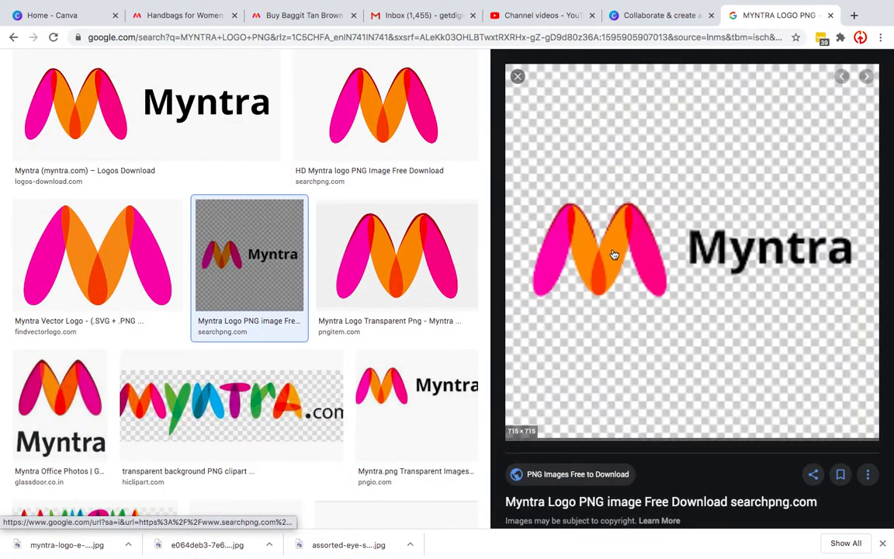
scroll(614, 254, "down", 3)
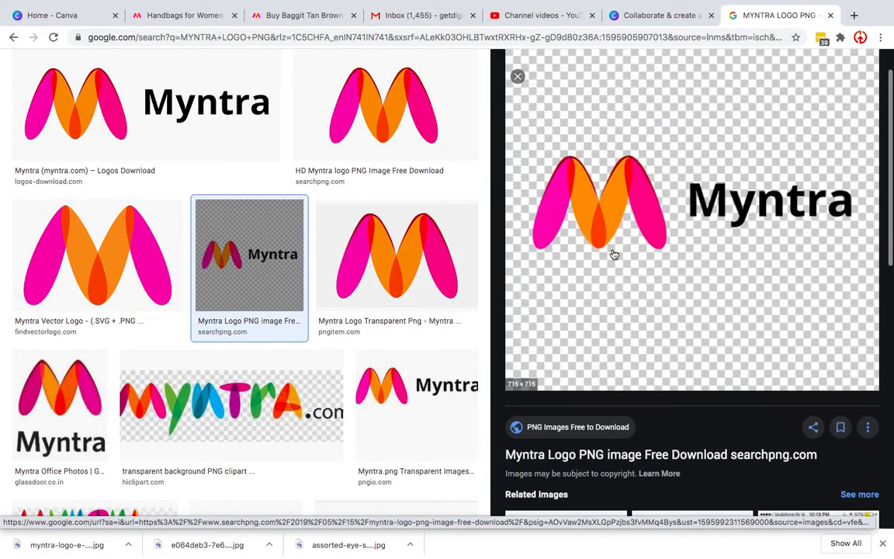
right_click(614, 255)
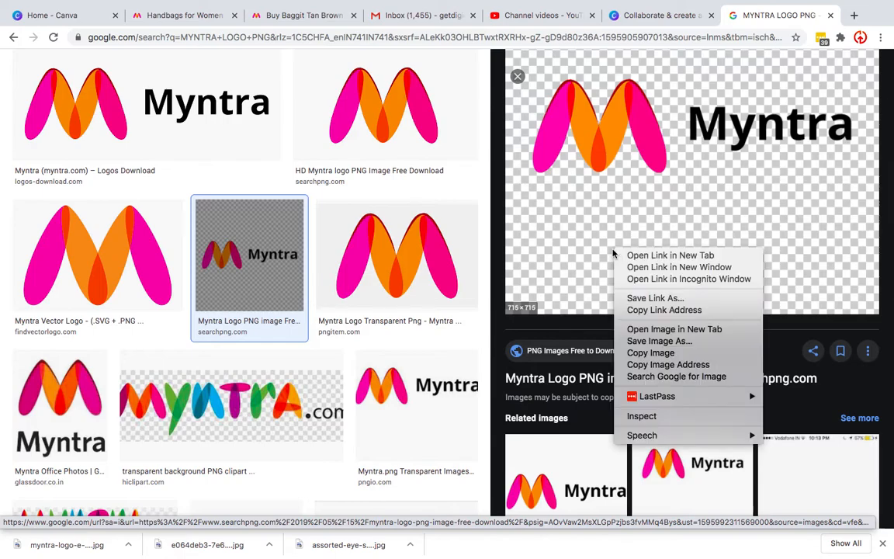
left_click(638, 341)
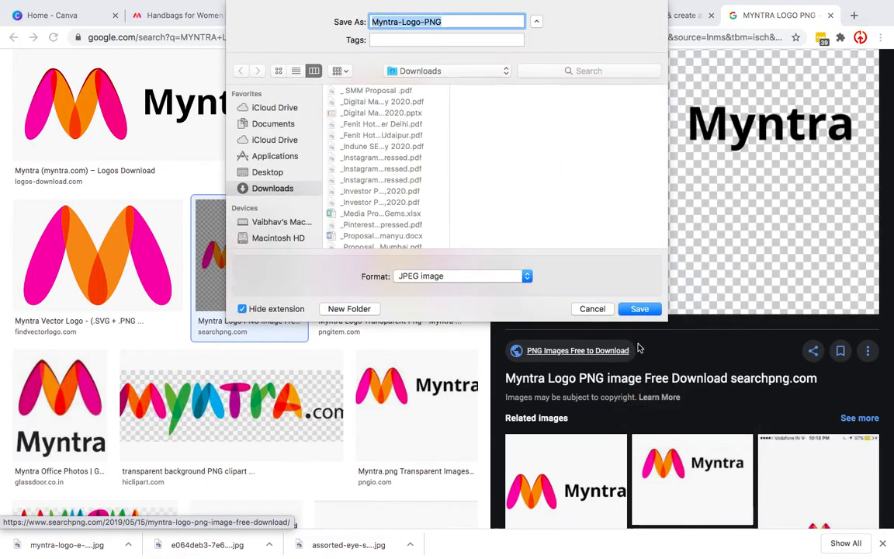
left_click(592, 308)
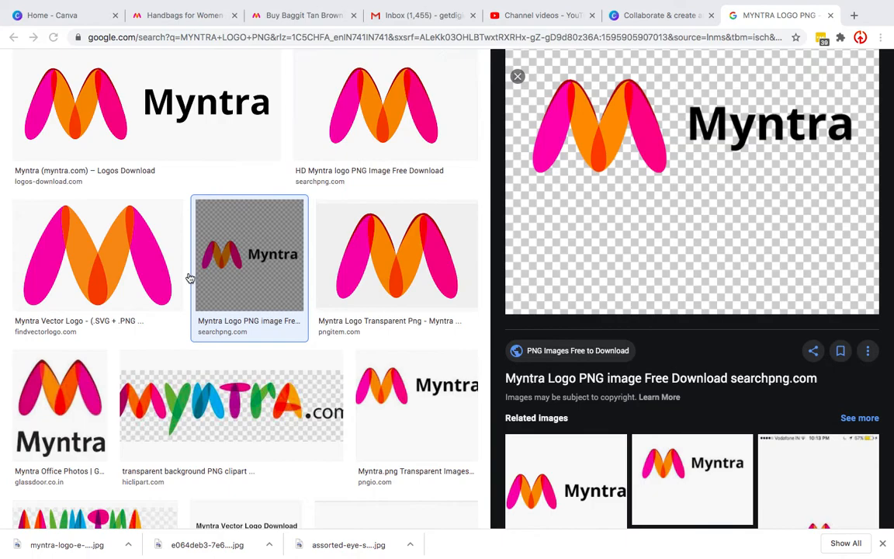
left_click(111, 243)
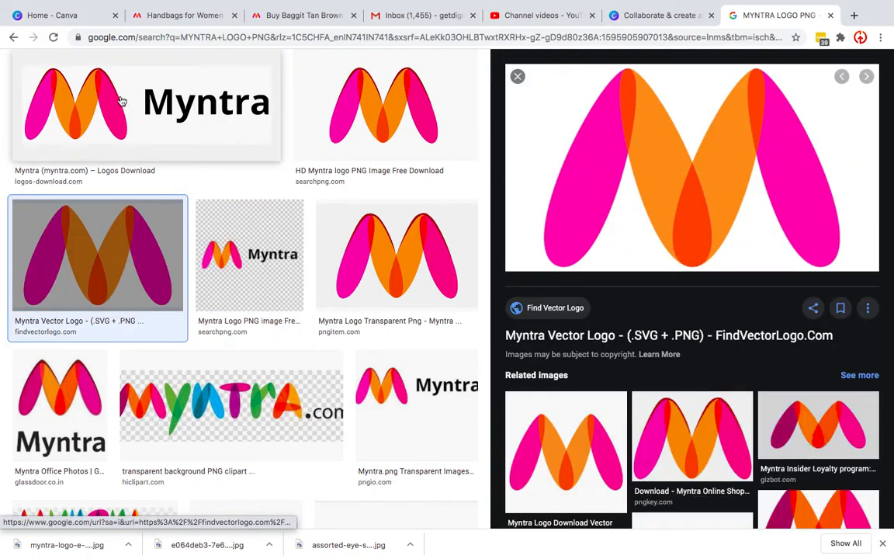
Save the horizontal Myntra logo from Logos Download as Myntra_logo.png in the Downloads folder
left_click(105, 69)
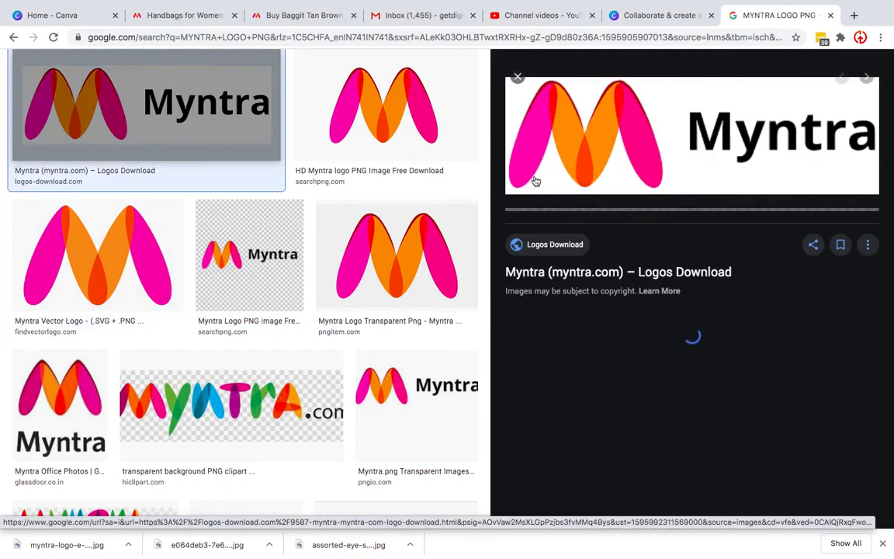
right_click(609, 162)
left_click(634, 249)
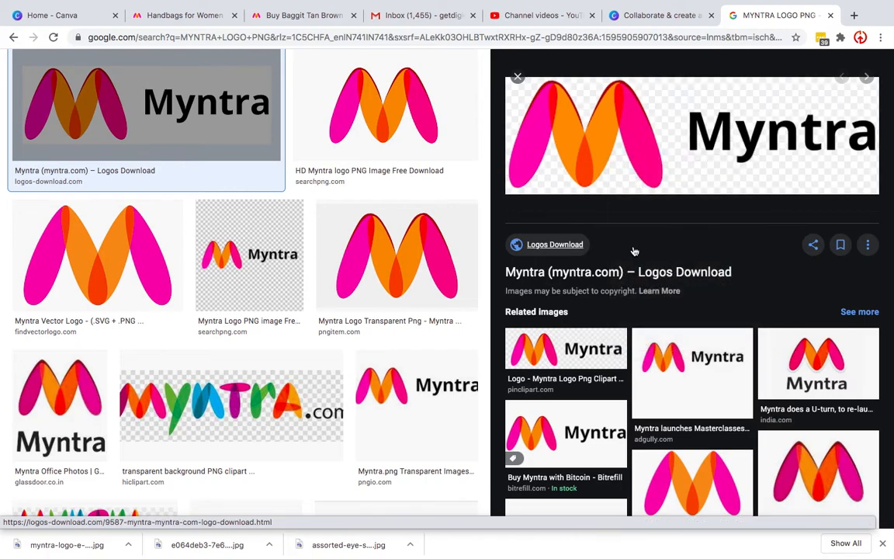
left_click(622, 309)
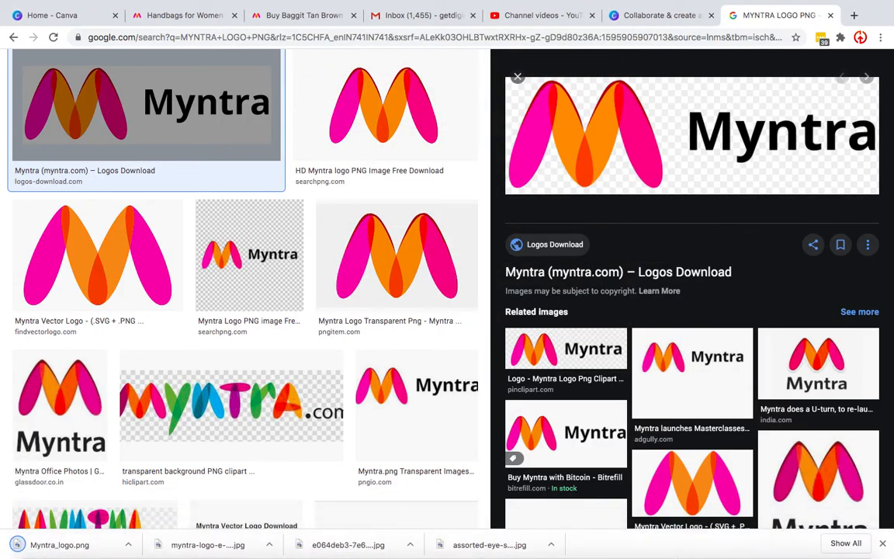
Switch to Photoshop and place Myntra_logo.png from Downloads as an embedded image in the banner
left_click(686, 548)
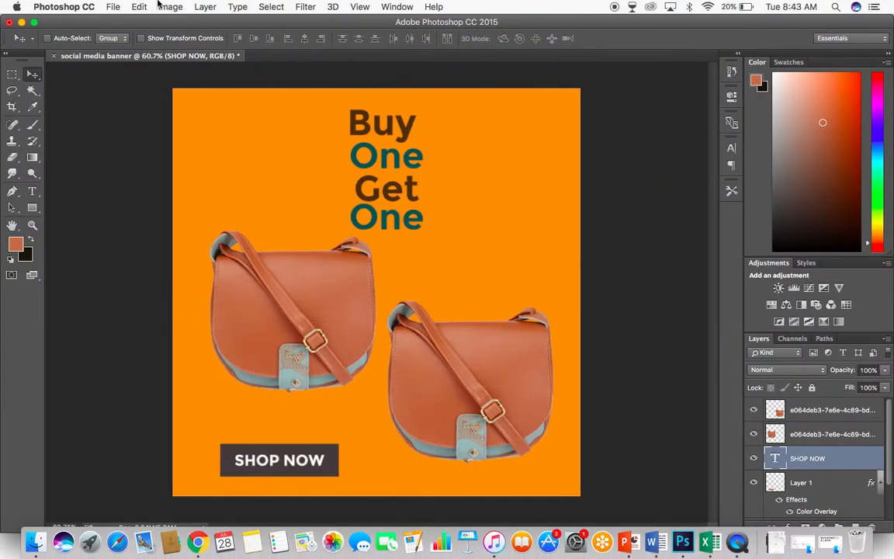
left_click(105, 8)
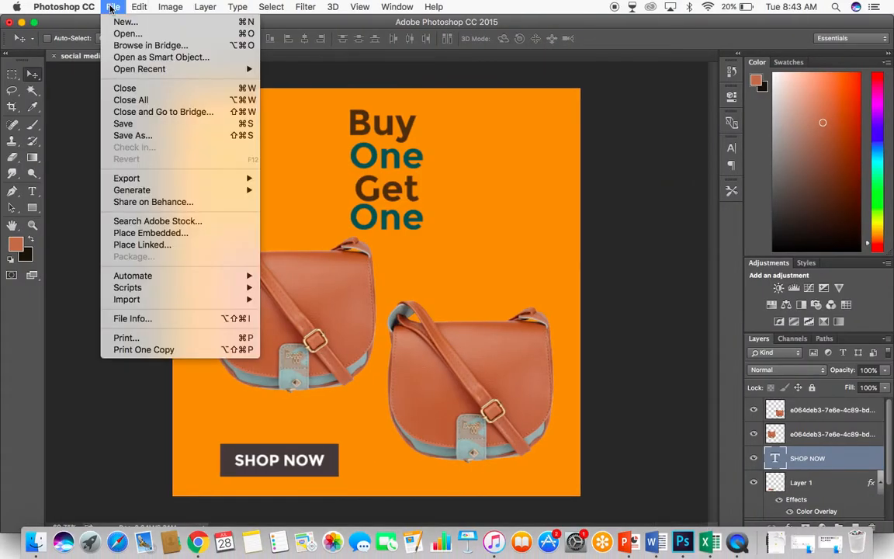
left_click(129, 233)
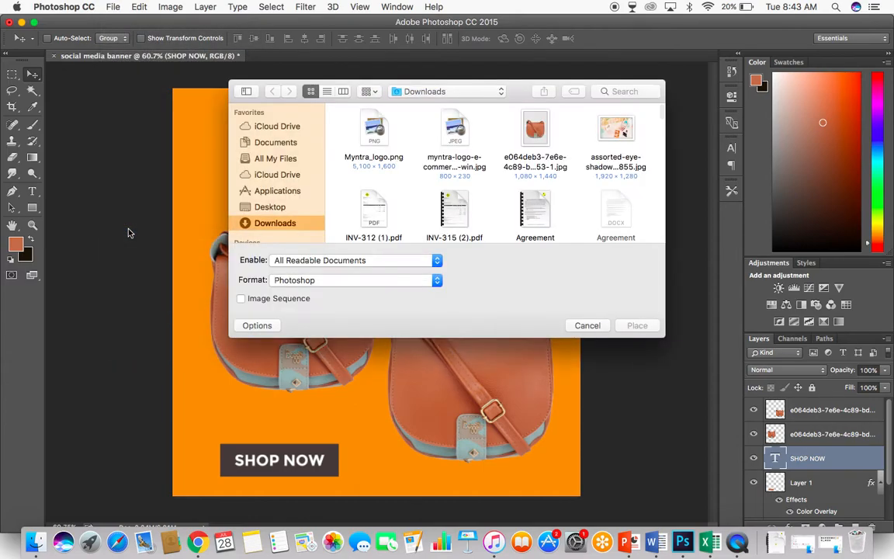
double_click(364, 128)
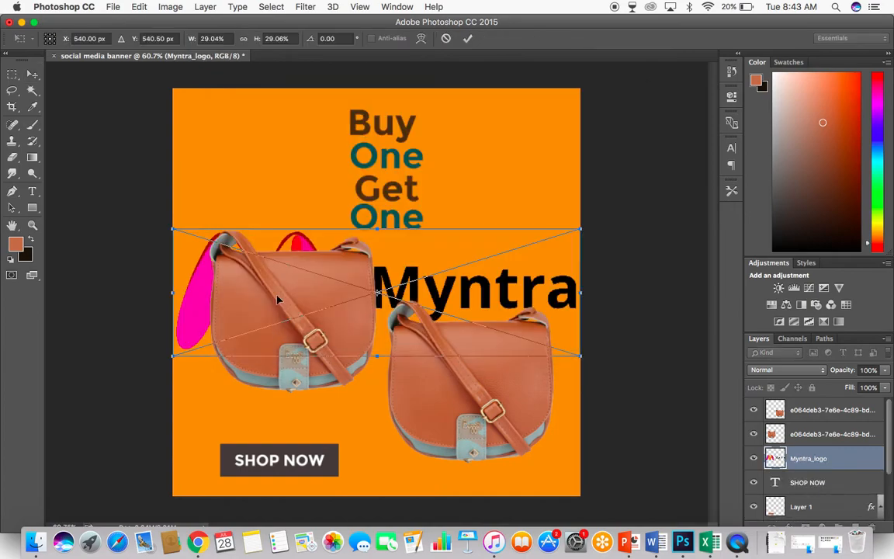
Move the placed Myntra logo up over the headline and scale it proportionally to about 15%
left_click_drag(436, 298, 432, 200)
left_click(244, 38)
mouse_move(192, 40)
left_mouse_down()
mouse_move(175, 40)
mouse_move(182, 44)
left_mouse_up()
key("Return")
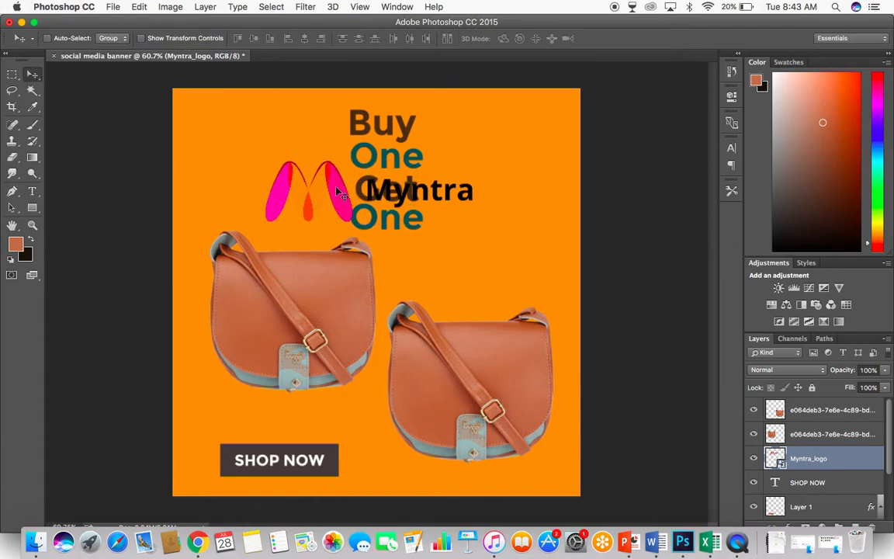
Bring the Myntra_logo layer to the top of the layer stack and move the logo to the banner's upper-right corner
left_click_drag(324, 223, 307, 197)
left_click_drag(821, 460, 811, 389)
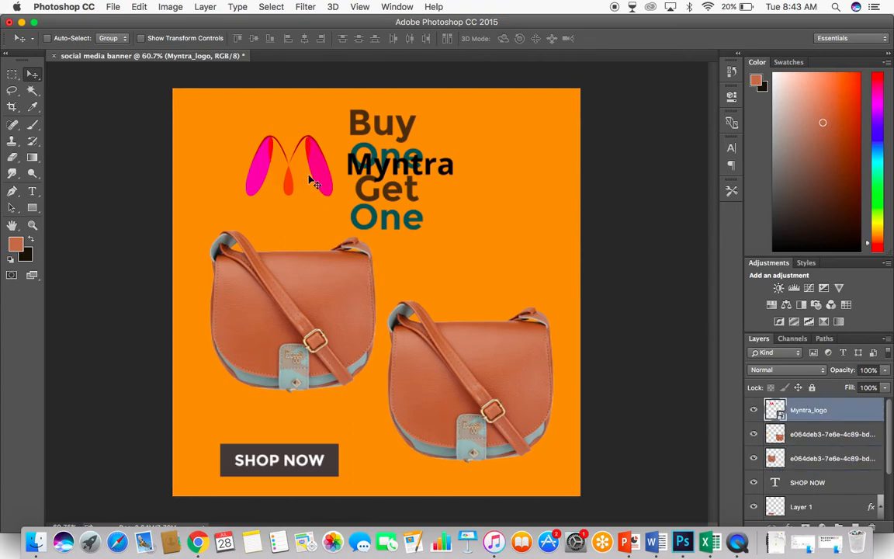
left_click_drag(325, 181, 442, 130)
Scale the Myntra logo proportionally to 10.04% and fit it into the banner's upper-right corner beside the headline
key("super+t")
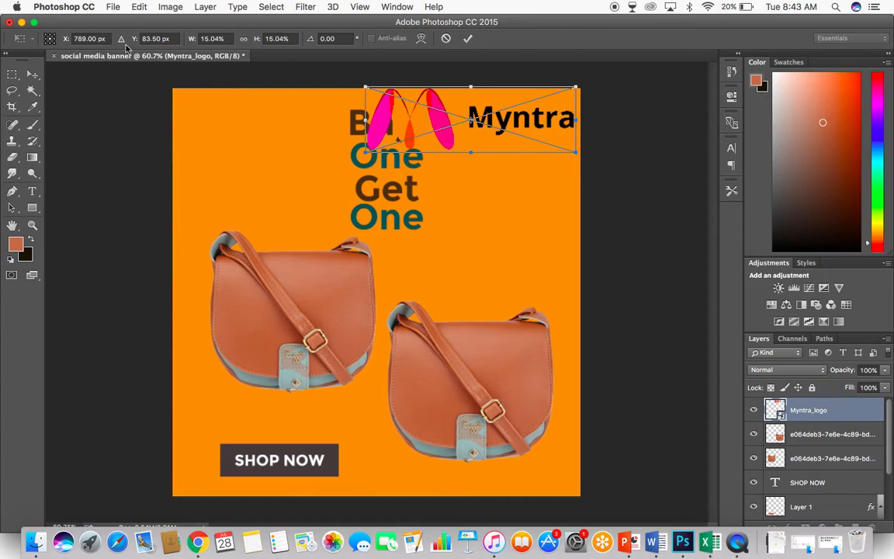
left_click_drag(191, 41, 189, 42)
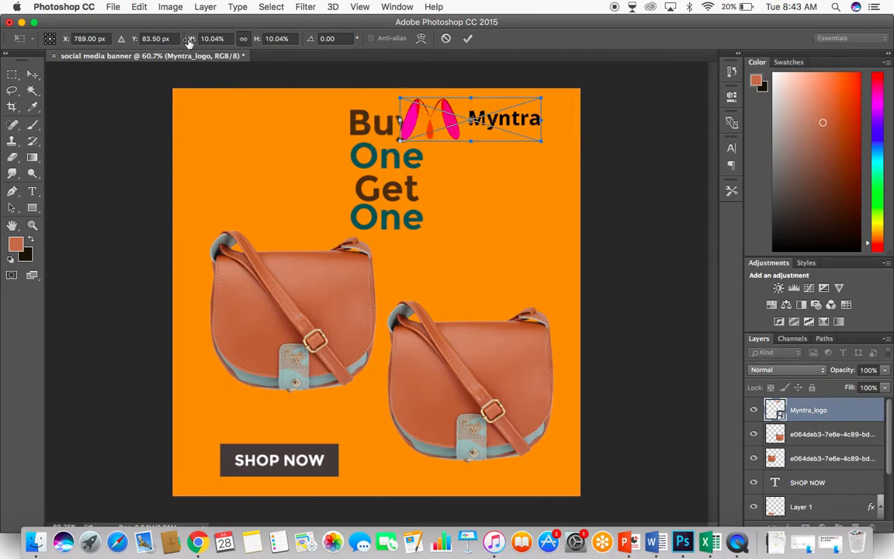
key("Return")
left_click_drag(446, 128, 489, 136)
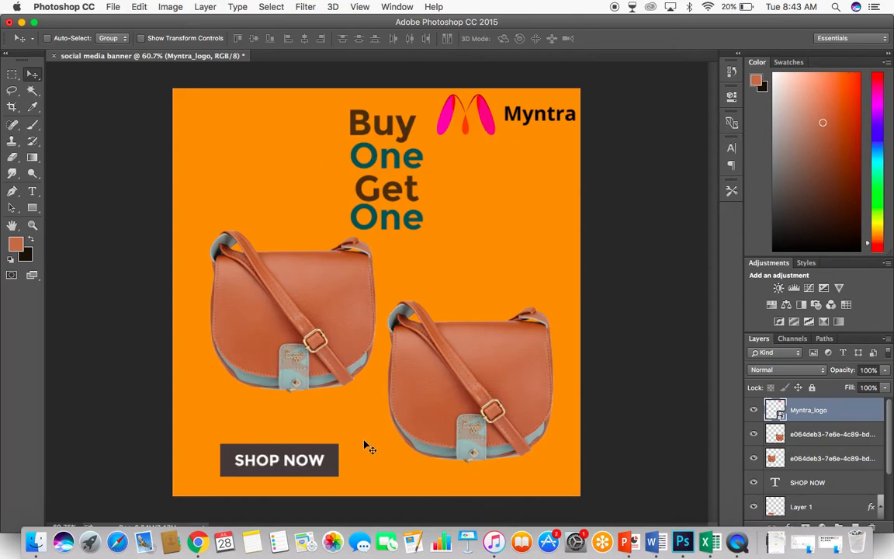
Select the SHOP NOW text layer together with Layer 1 and move the button below the headline, between the two handbags
scroll(794, 476, "down", 1)
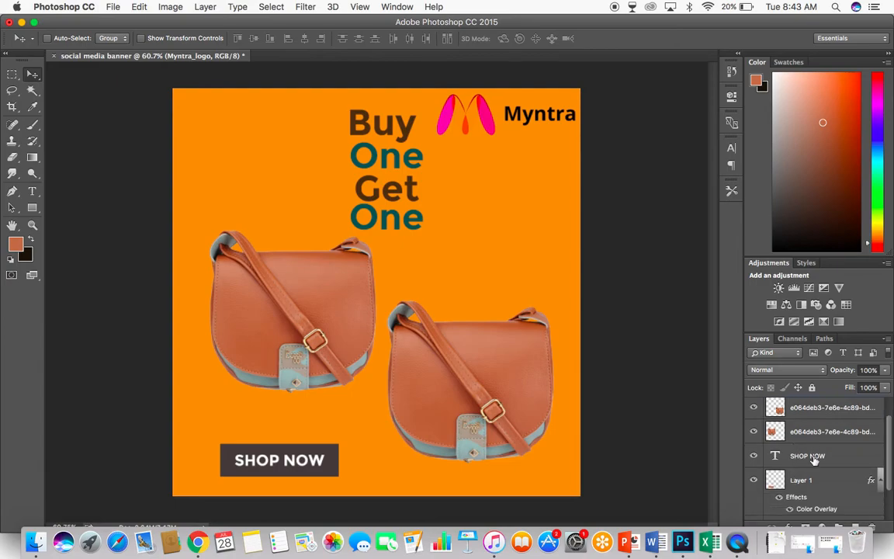
left_click(813, 459)
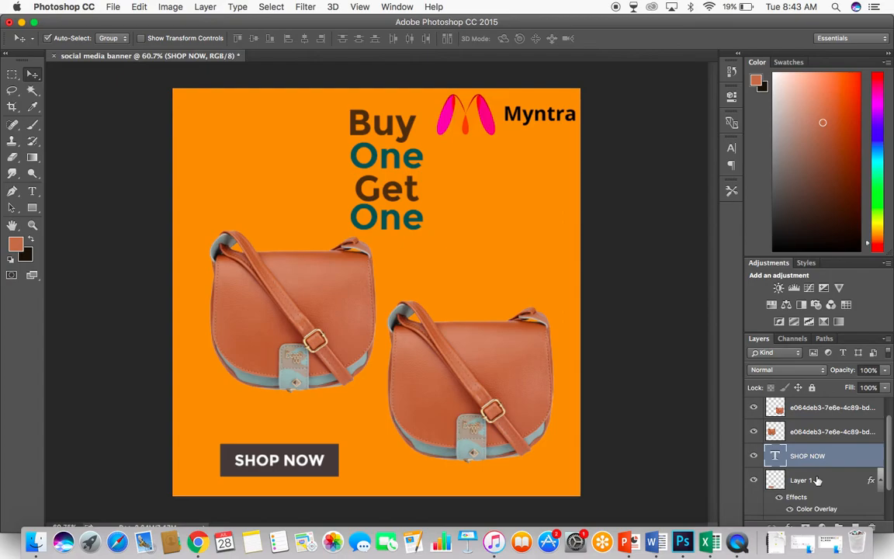
left_click(816, 481, "super")
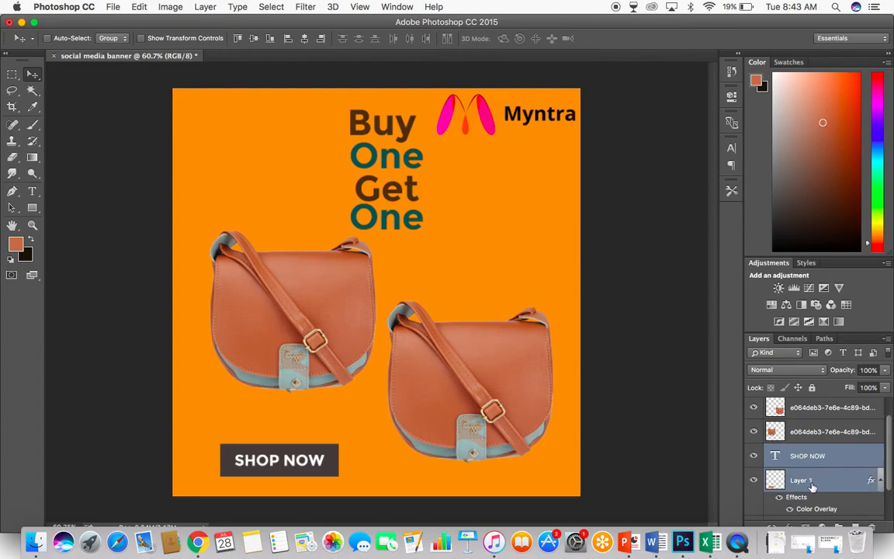
left_click_drag(275, 463, 417, 280)
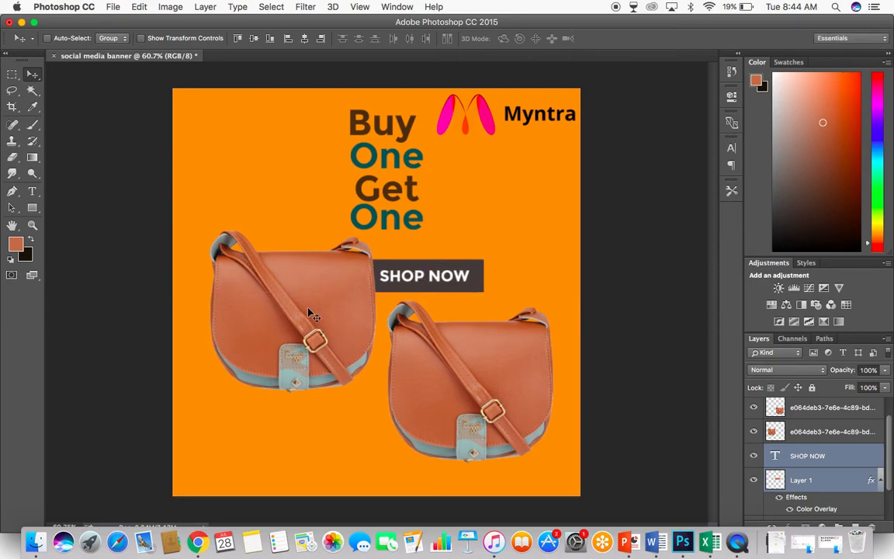
Save the banner to the Desktop as social media banner.psd in Photoshop format with Maximize Compatibility enabled
left_click(113, 7)
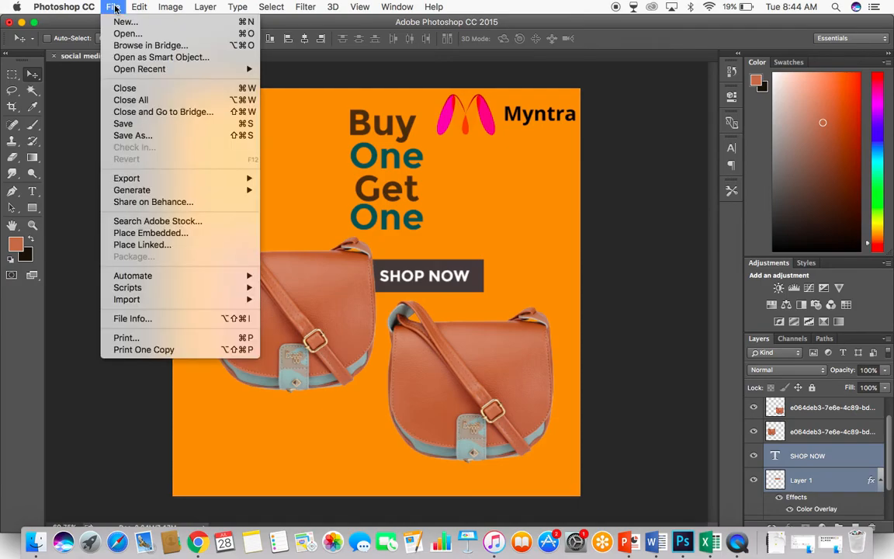
left_click(151, 137)
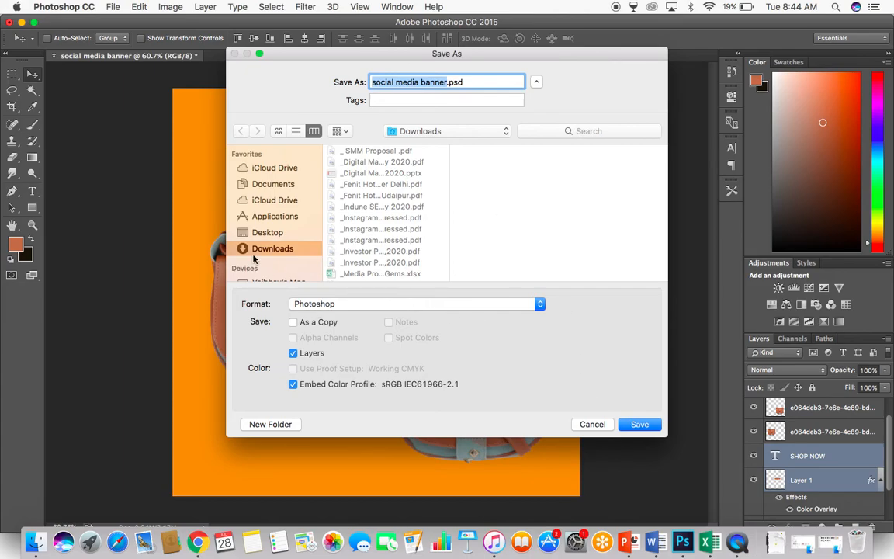
left_click(267, 231)
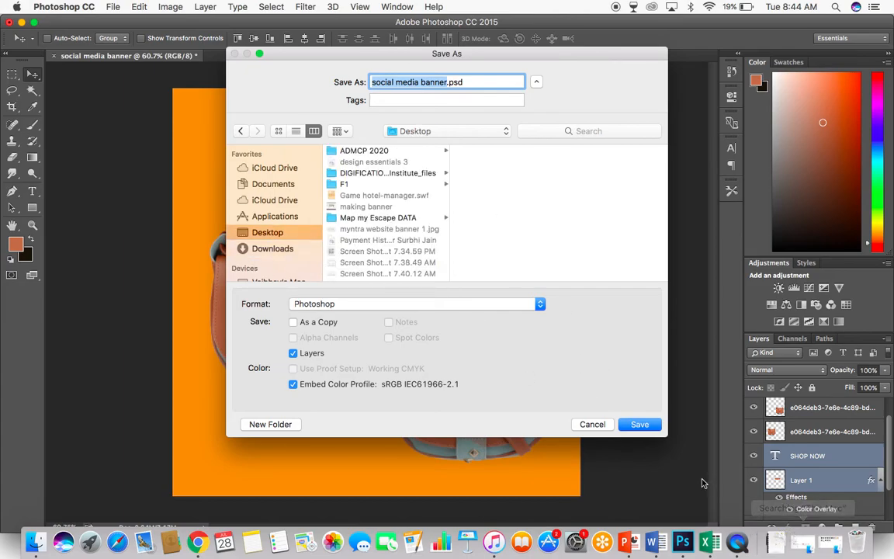
left_click(634, 423)
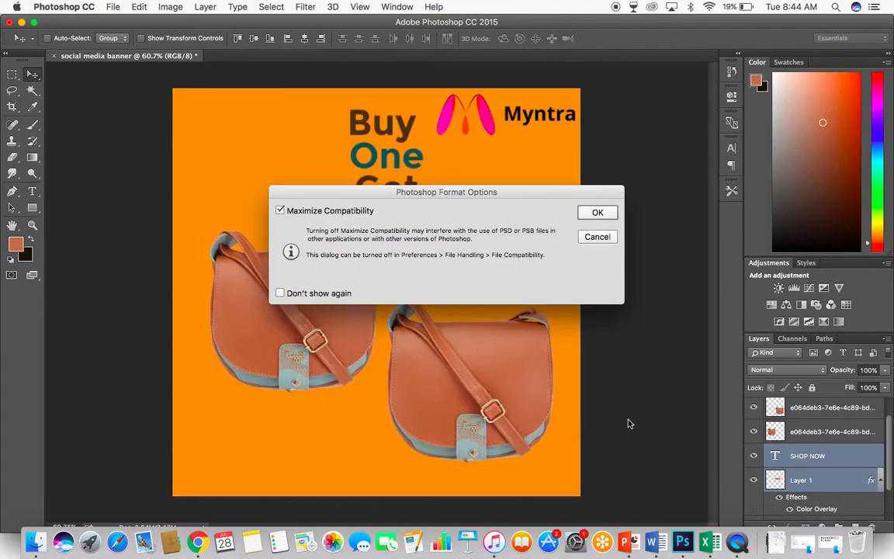
left_click(593, 213)
Save a JPEG copy of the banner to the Desktop as social media banner.jpg at quality 8 (High), Progressive with 3 scans
left_click(108, 7)
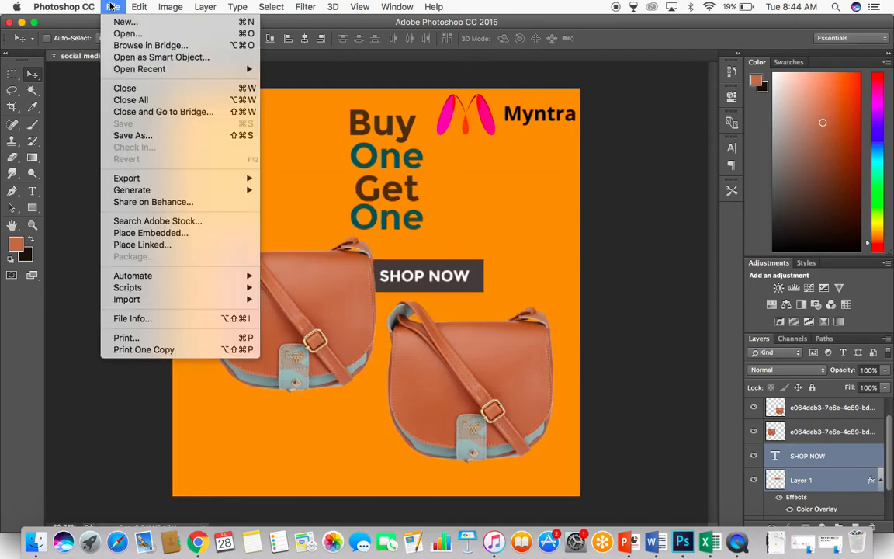
left_click(122, 136)
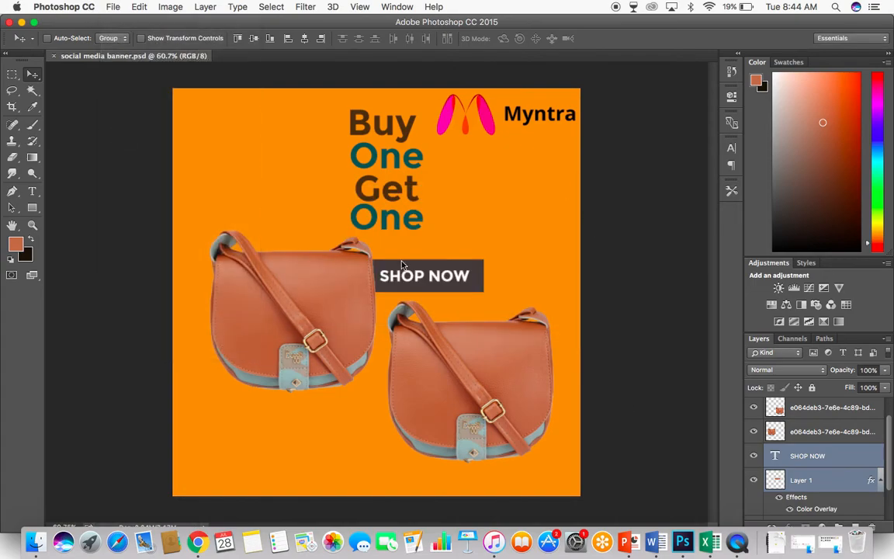
left_click(390, 305)
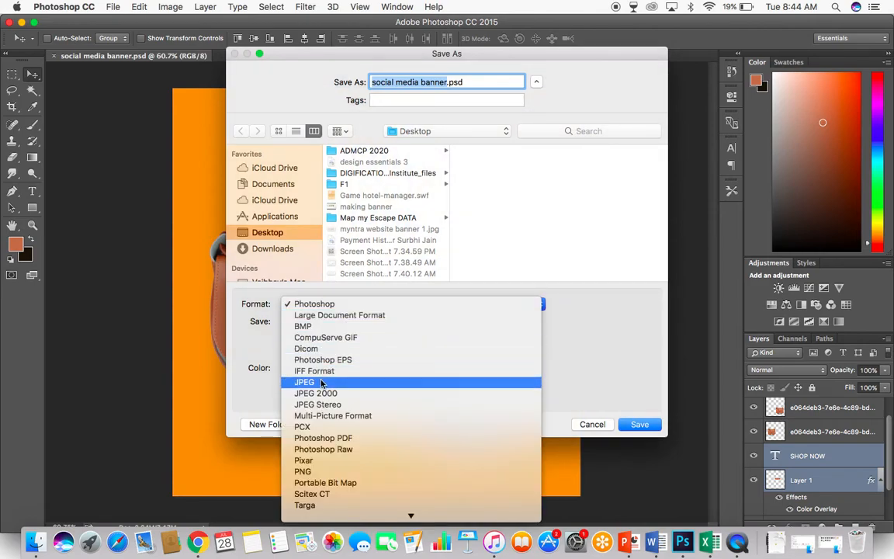
left_click(354, 381)
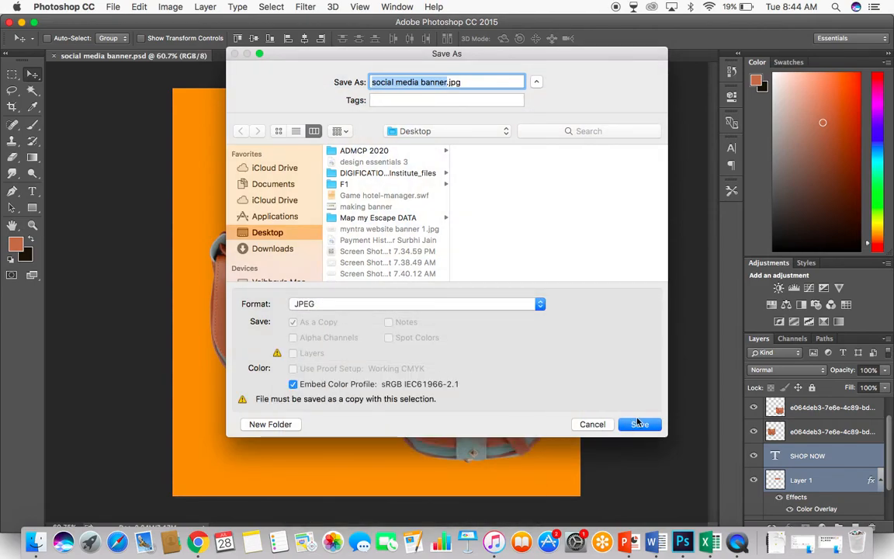
left_click(640, 424)
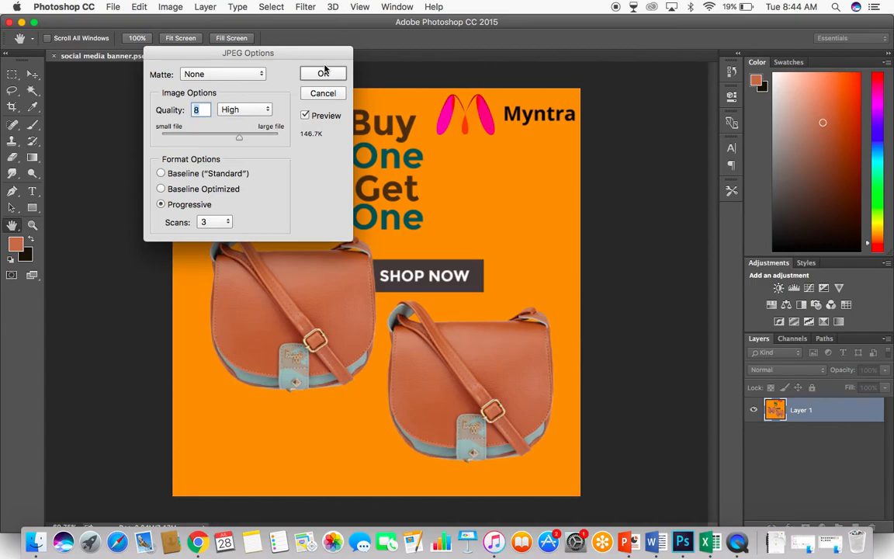
left_click(323, 73)
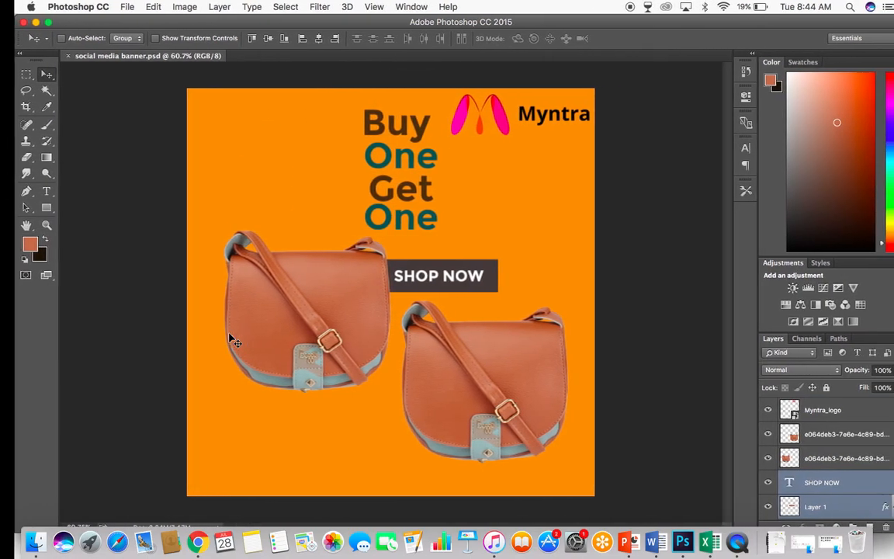
Minimize the Photoshop window and close the Finder window to reveal the desktop files
left_click(21, 22)
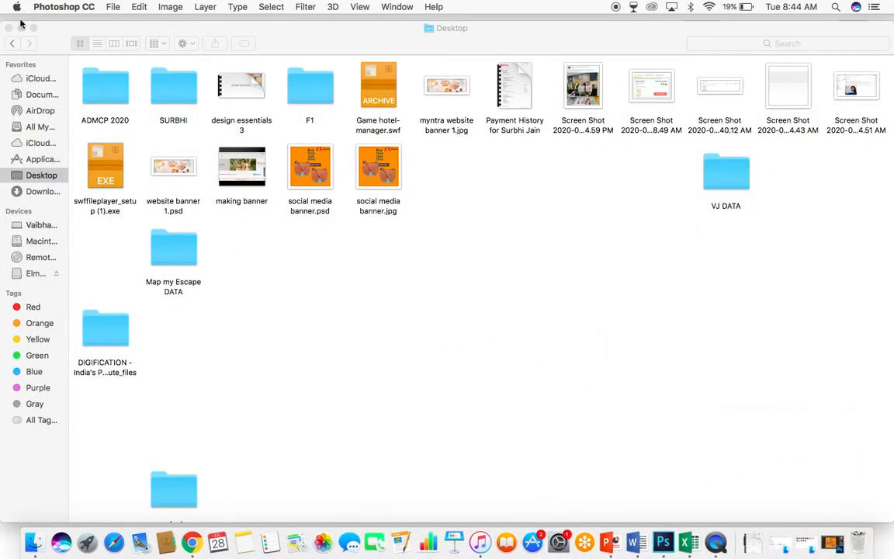
left_click(417, 282)
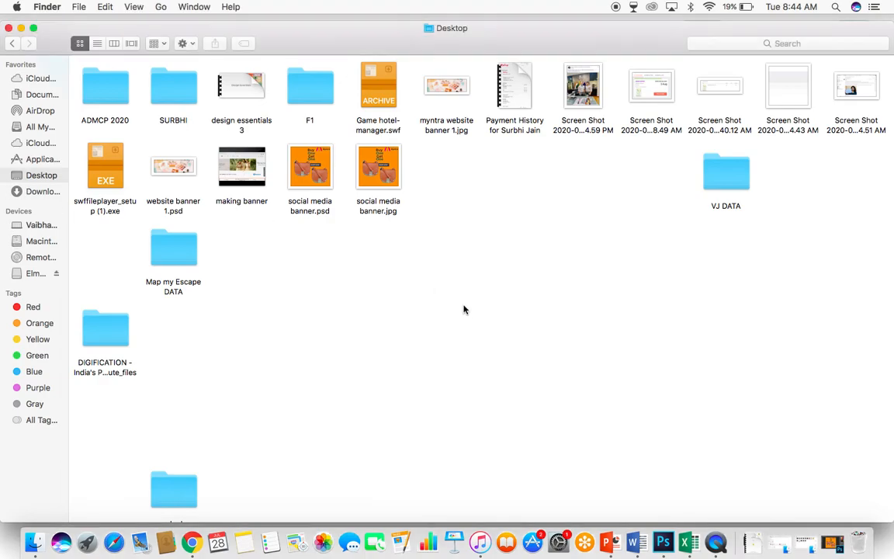
scroll(463, 308, "down", 5)
left_click(9, 28)
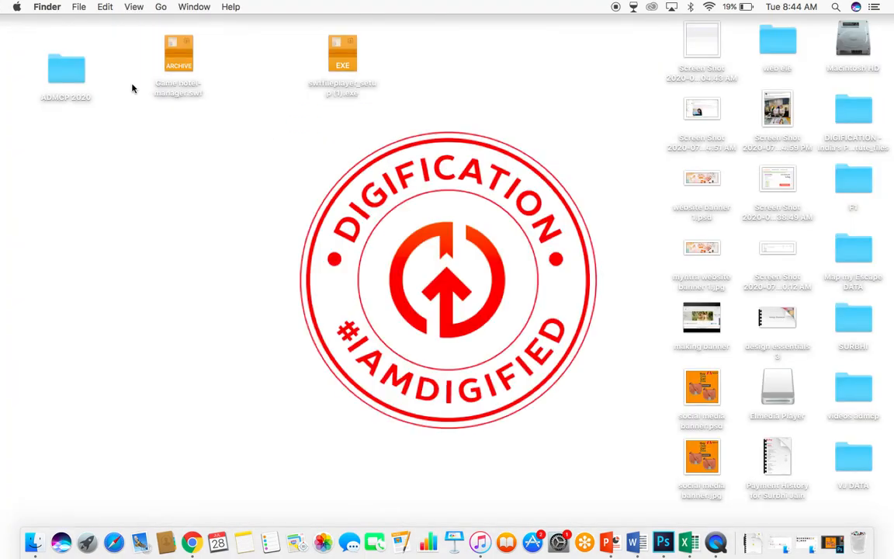
Preview the saved social media banner.psd and social media banner.jpg from the desktop with Quick Look, closing each preview
left_click(706, 396)
key("space")
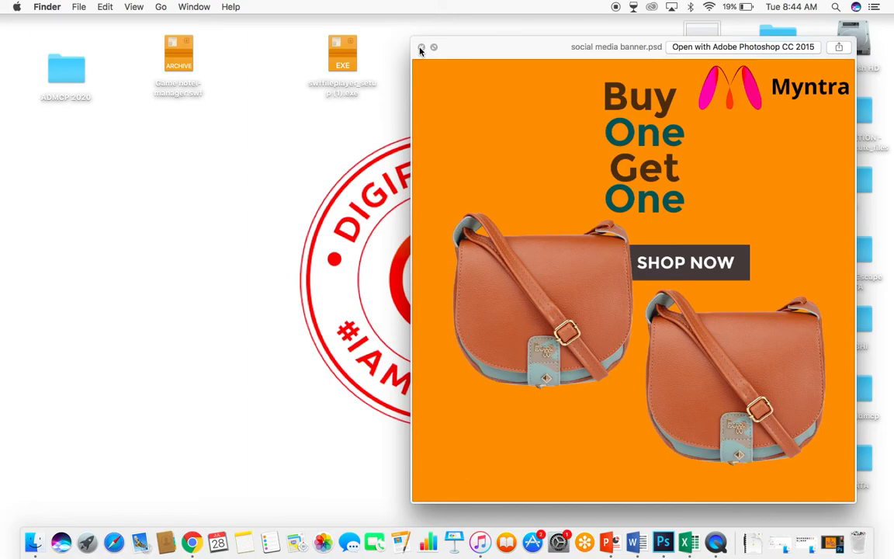
left_click(420, 48)
left_click(703, 453)
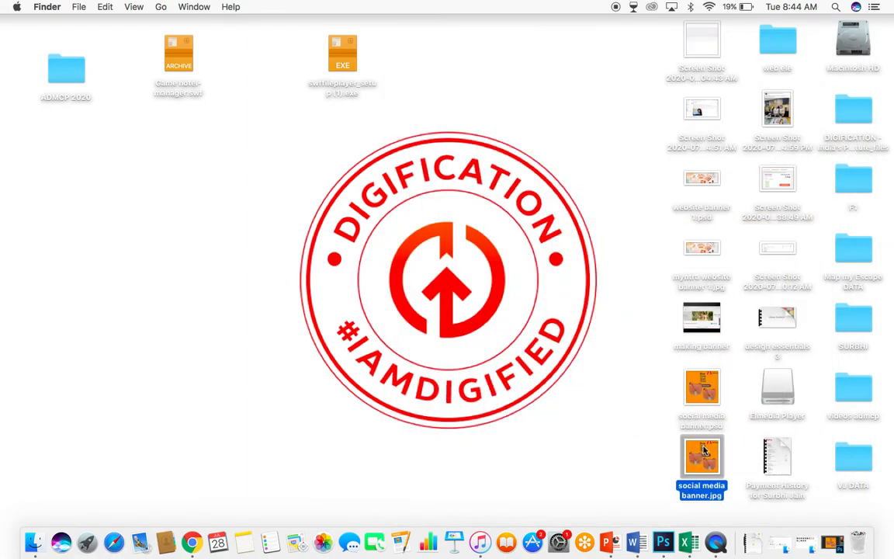
key("space")
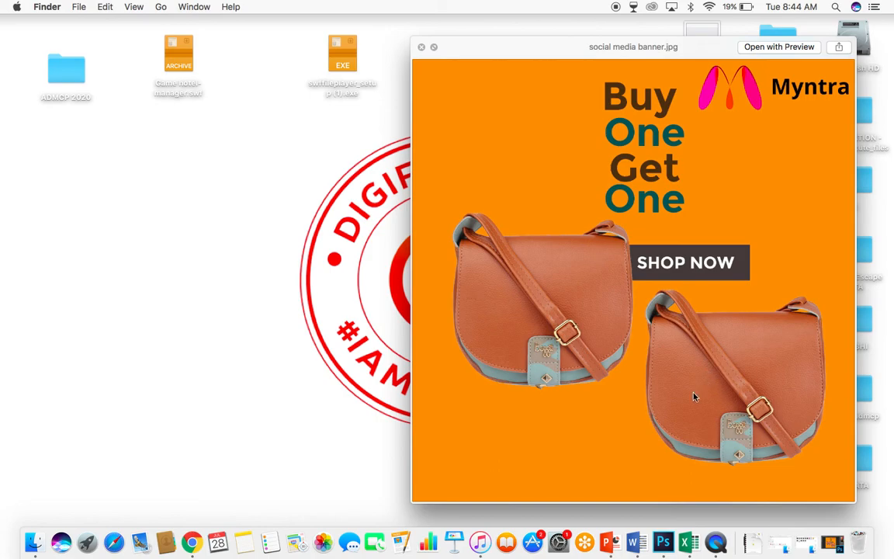
left_click(420, 48)
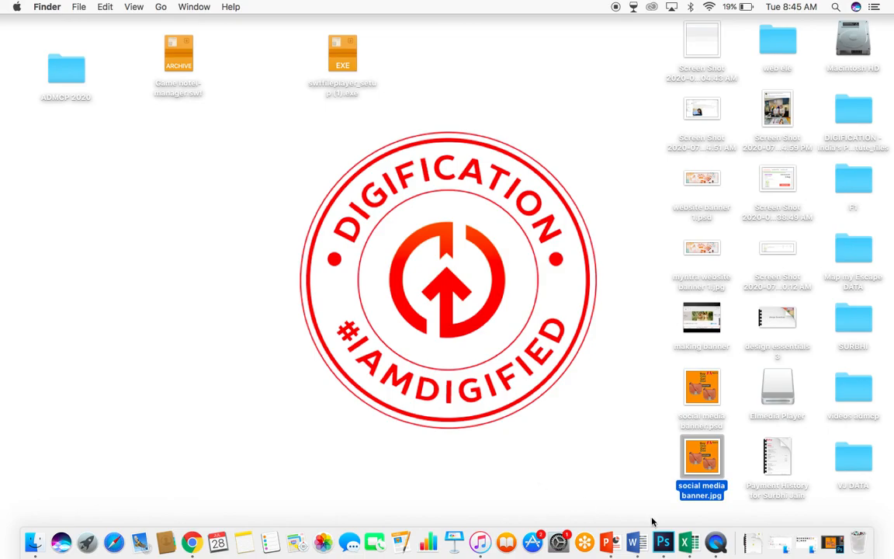
left_click(712, 545)
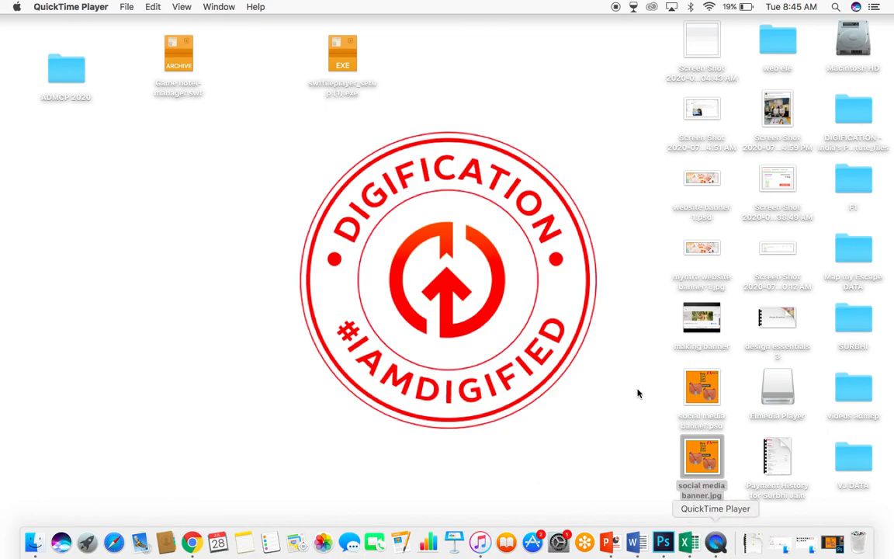